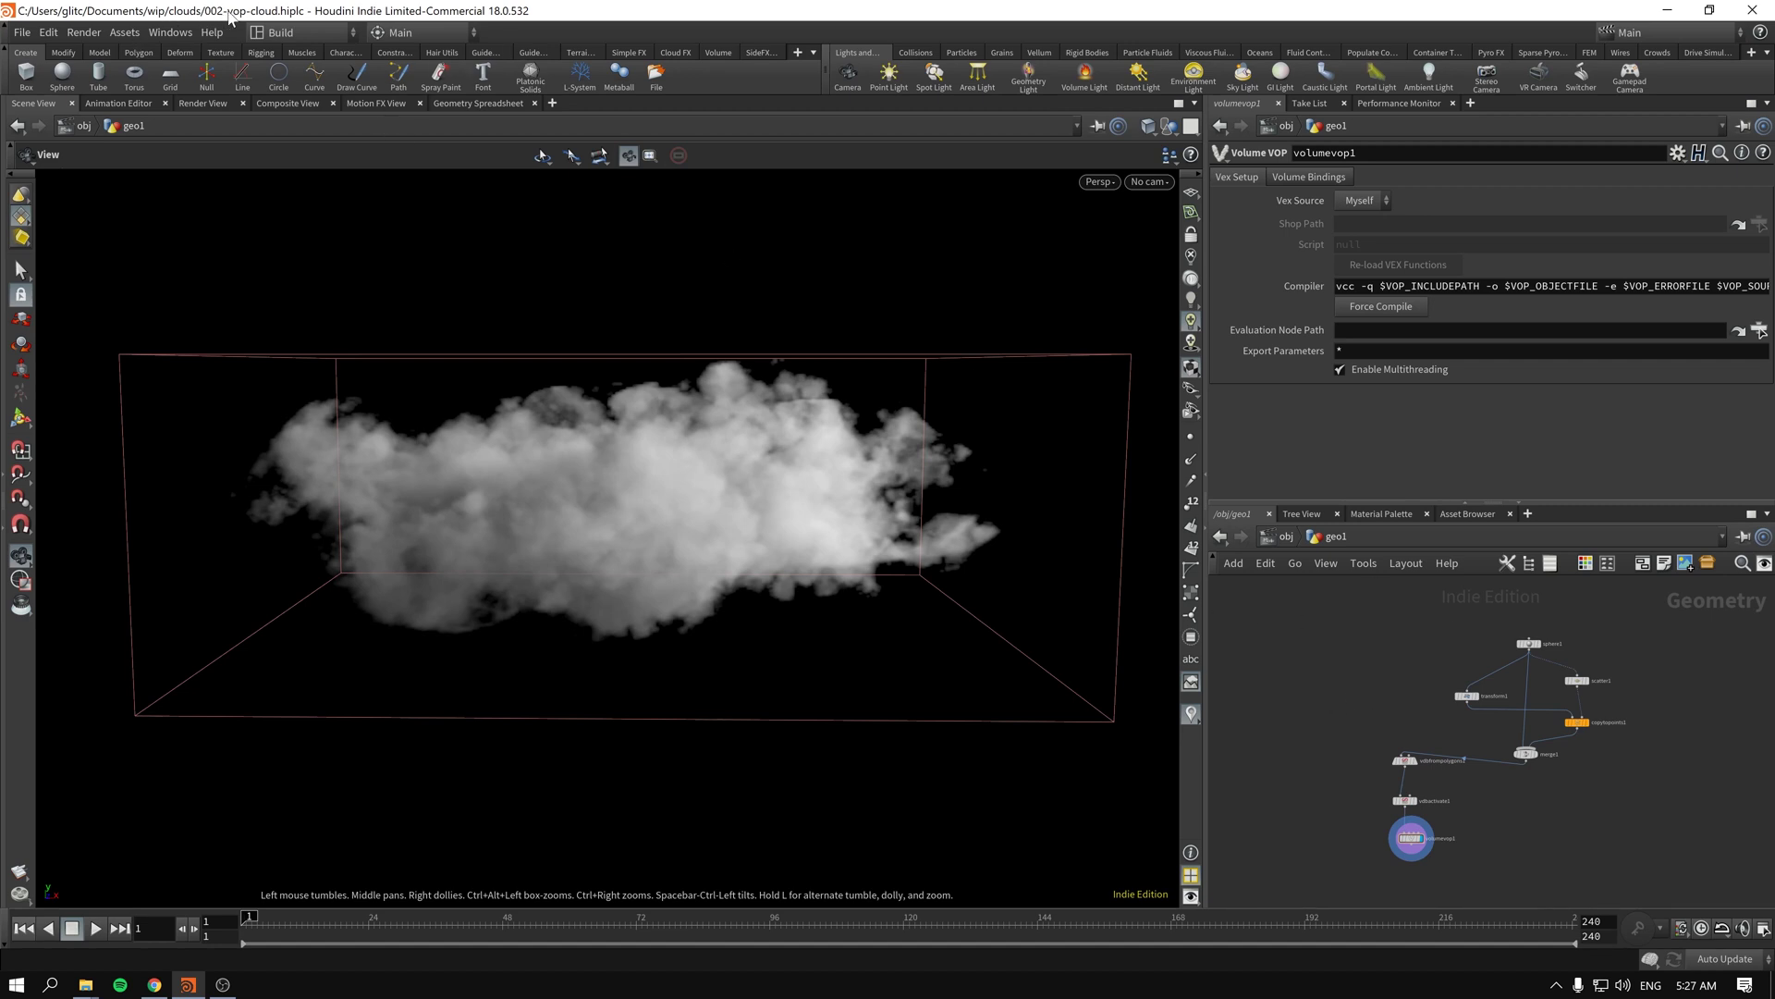
Step: Step into the volumevop1 network to view the noise nodes, then return to geo1
scroll(1360, 725, up, 2)
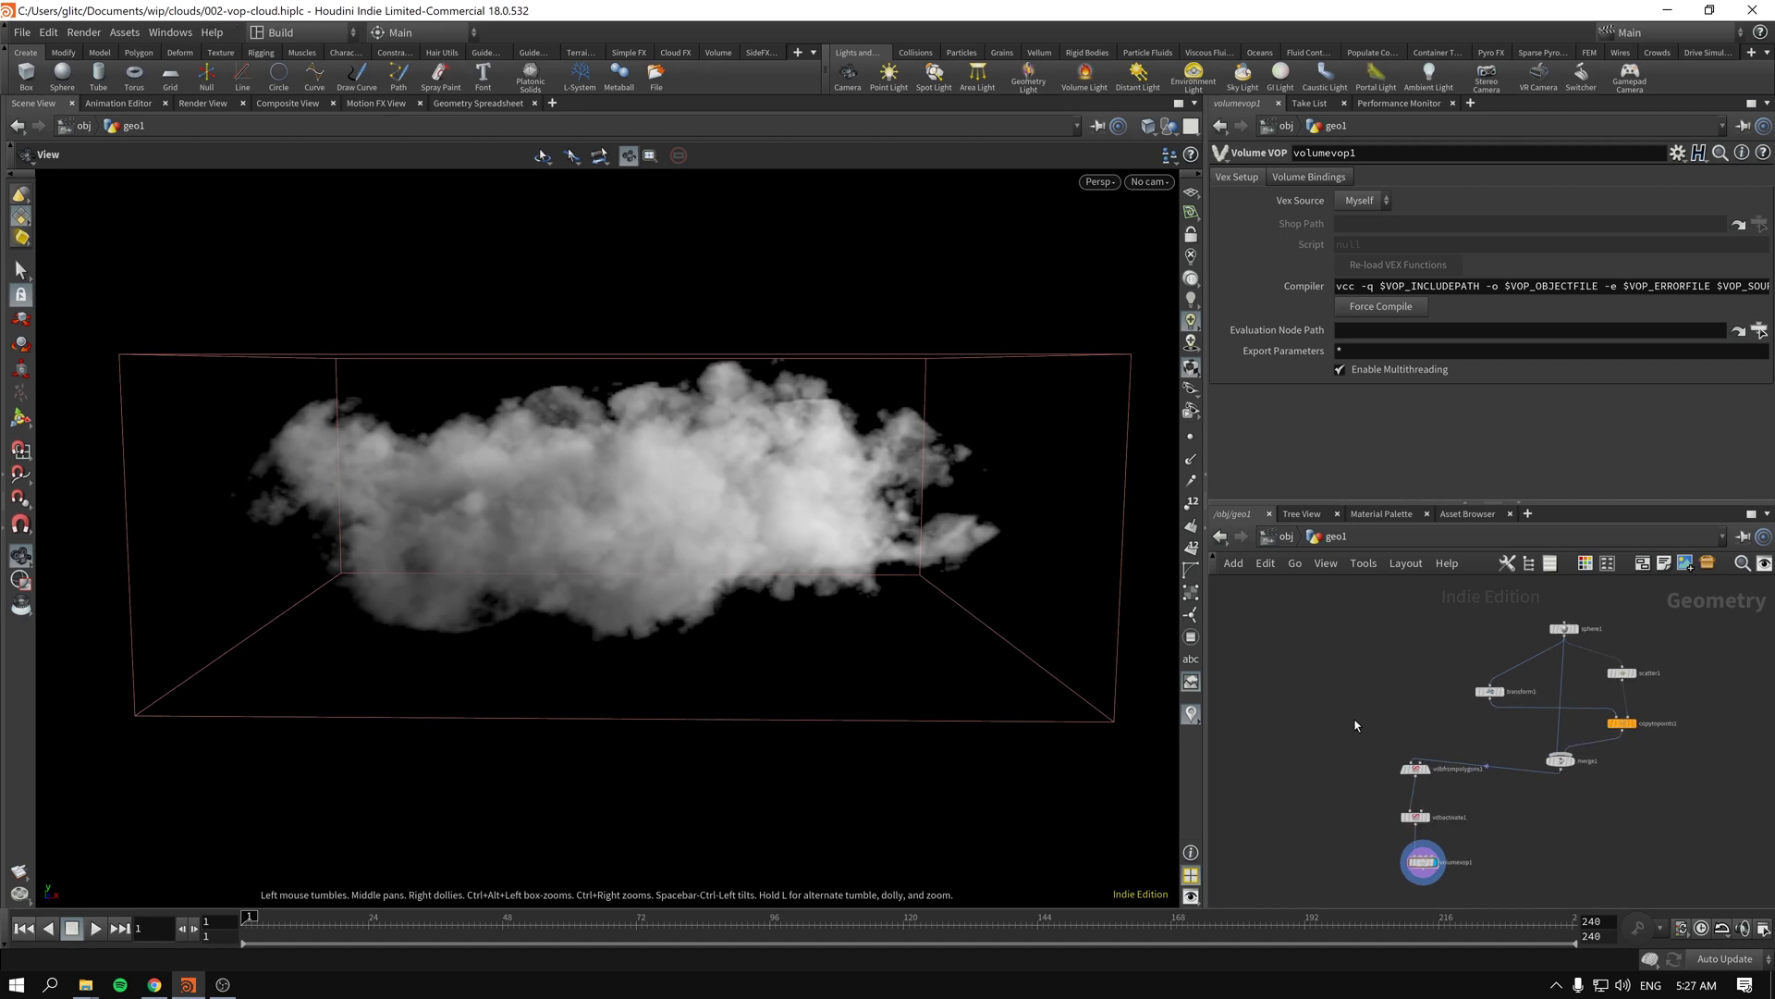
middle_drag(1359, 724, 1348, 692)
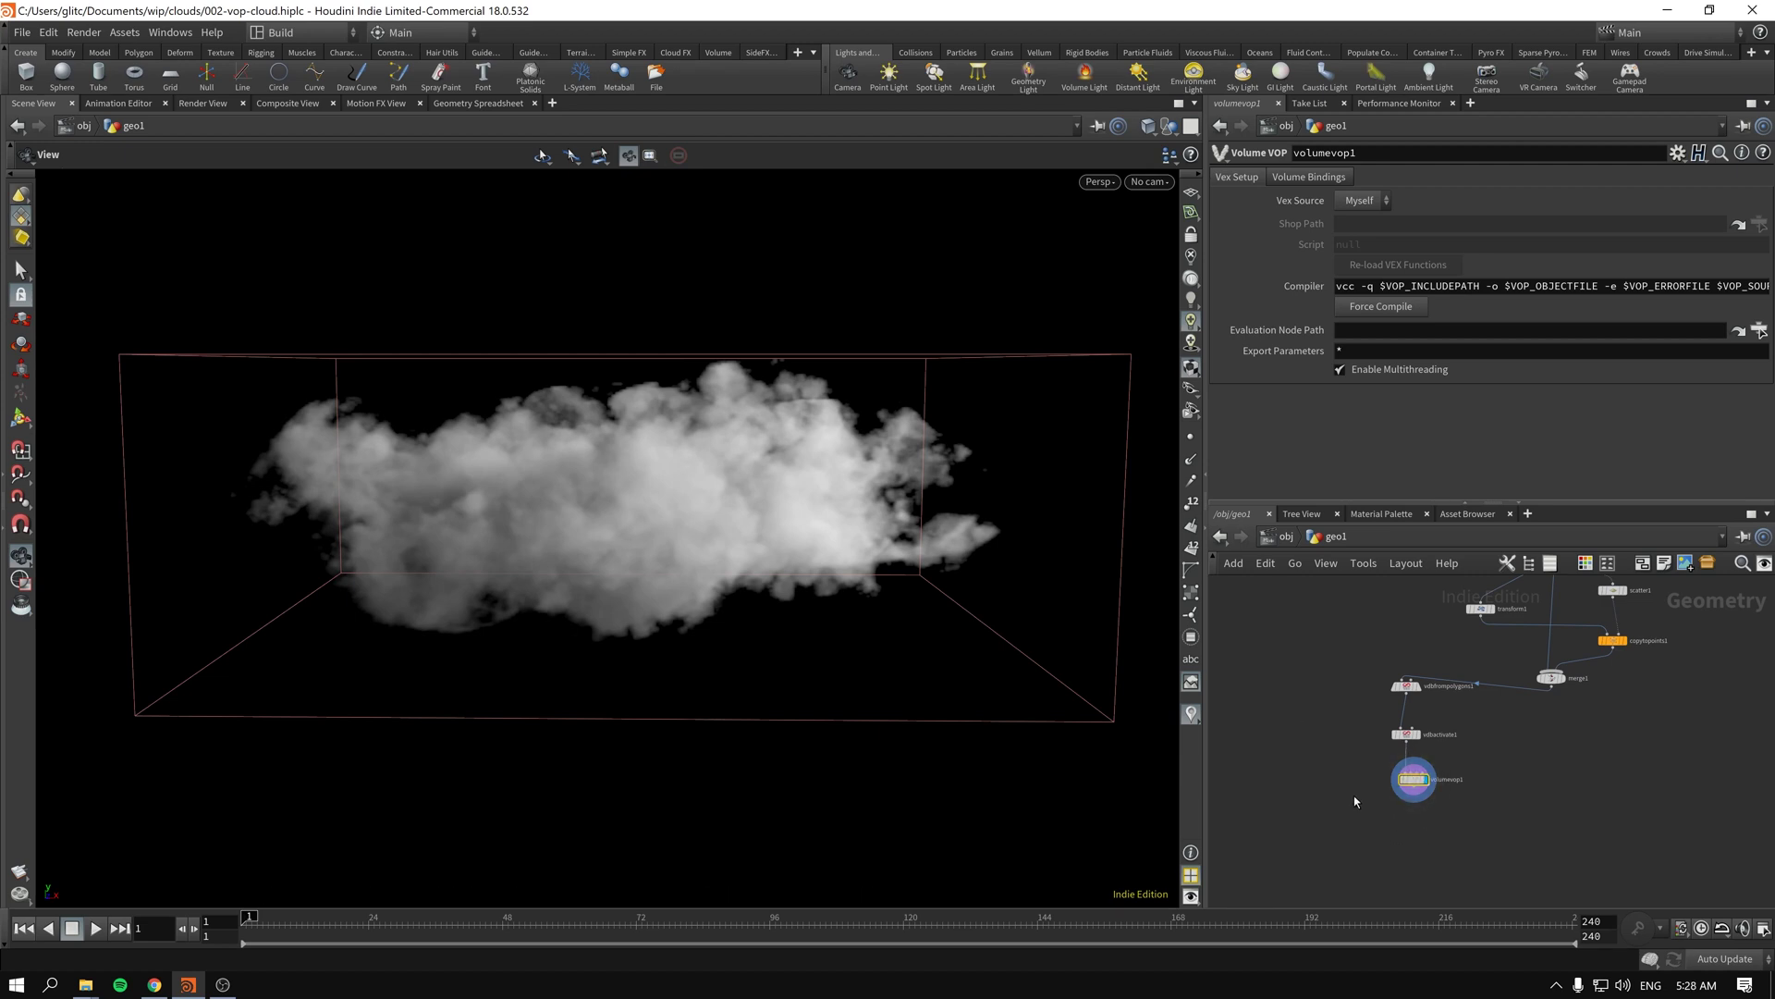
middle_drag(1385, 811, 1413, 819)
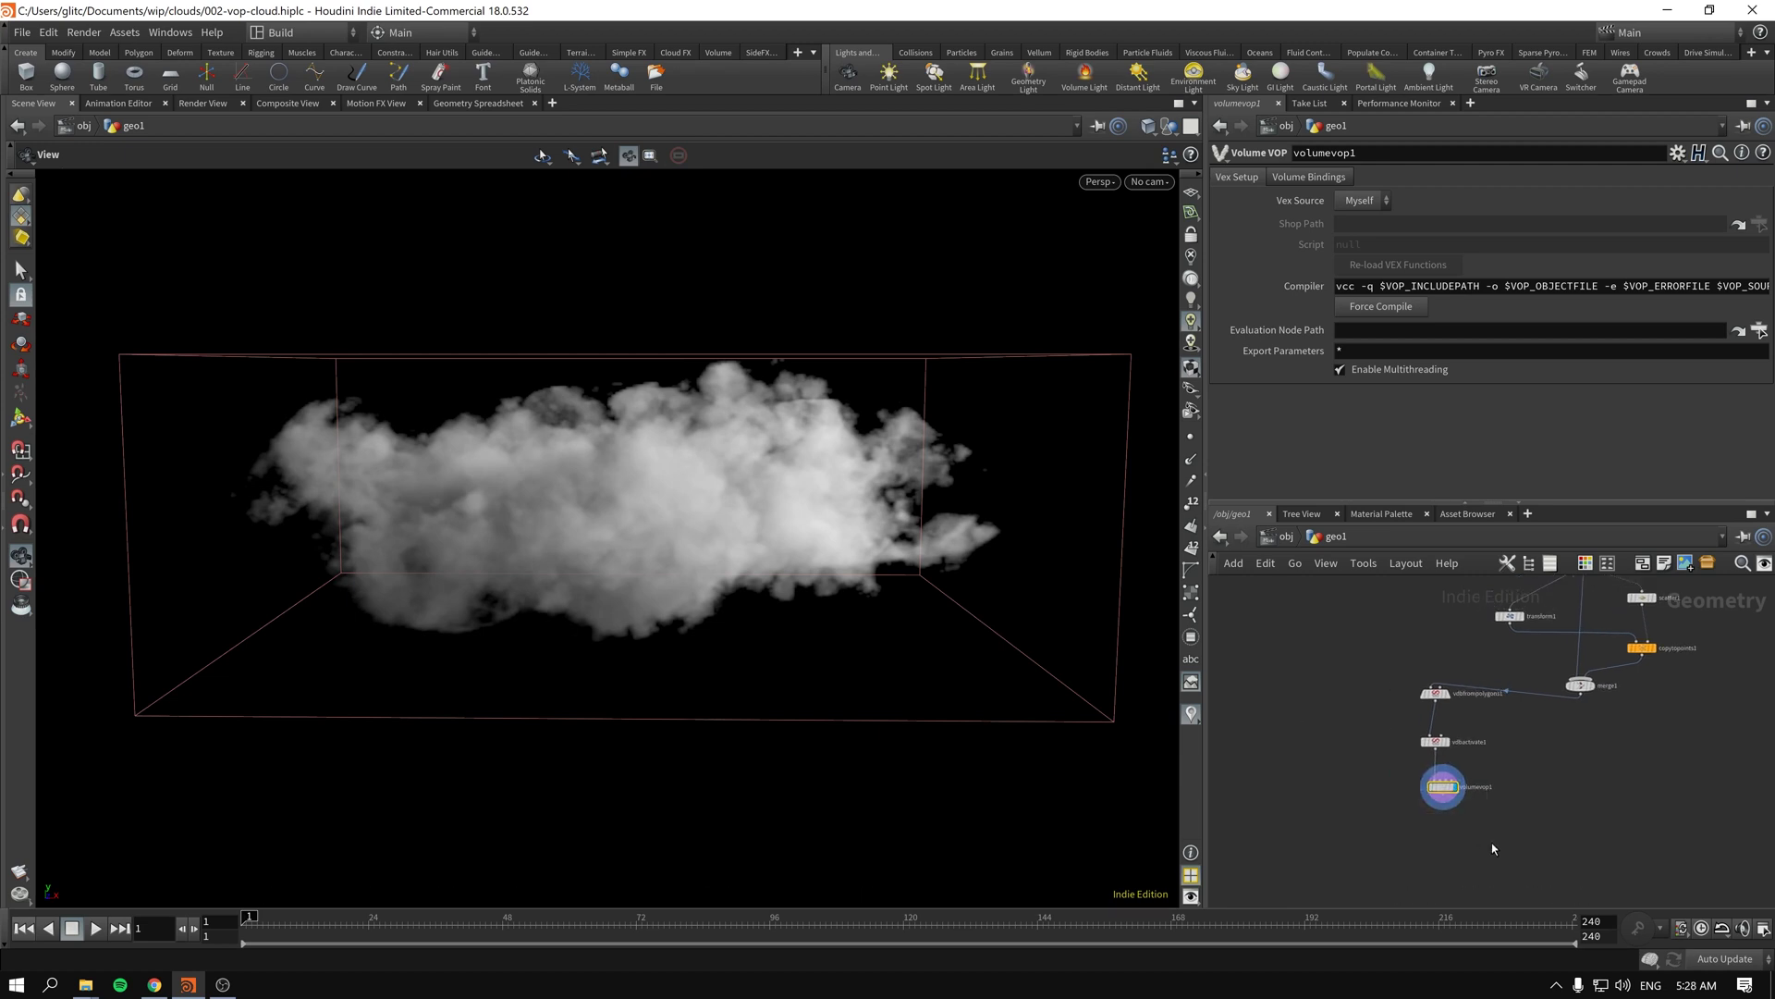
key(Return)
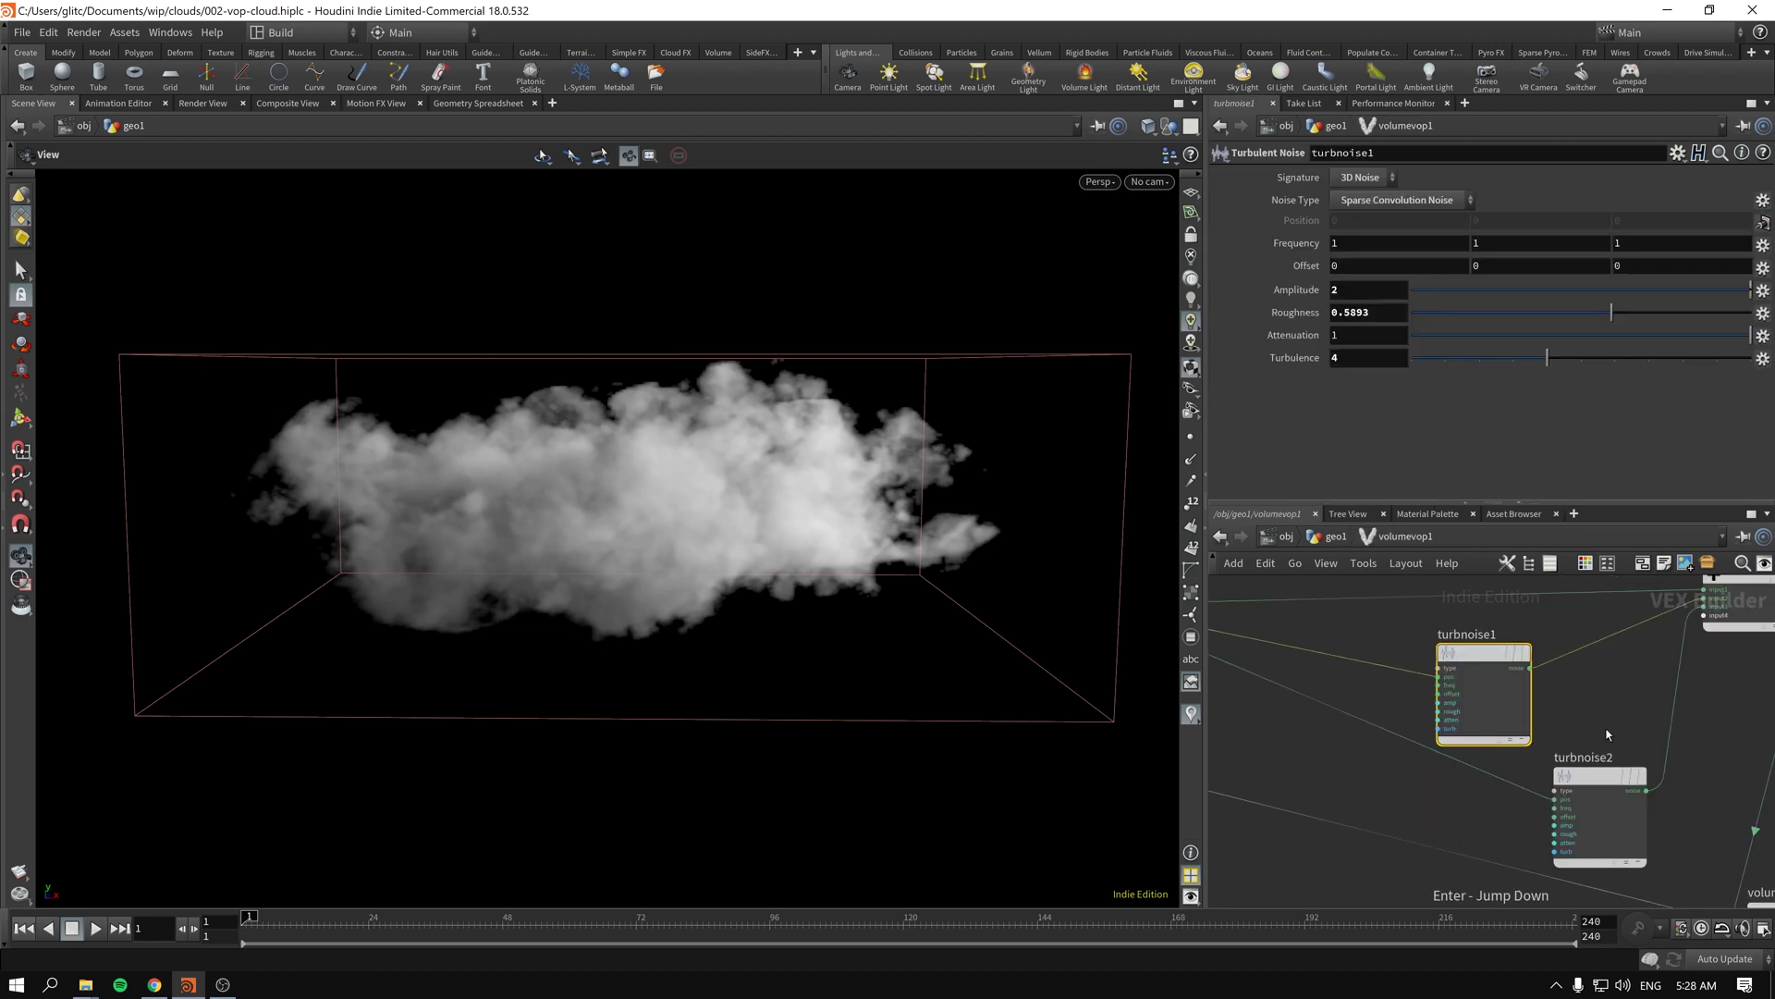
scroll(1412, 762, down, 3)
middle_drag(1581, 751, 1519, 701)
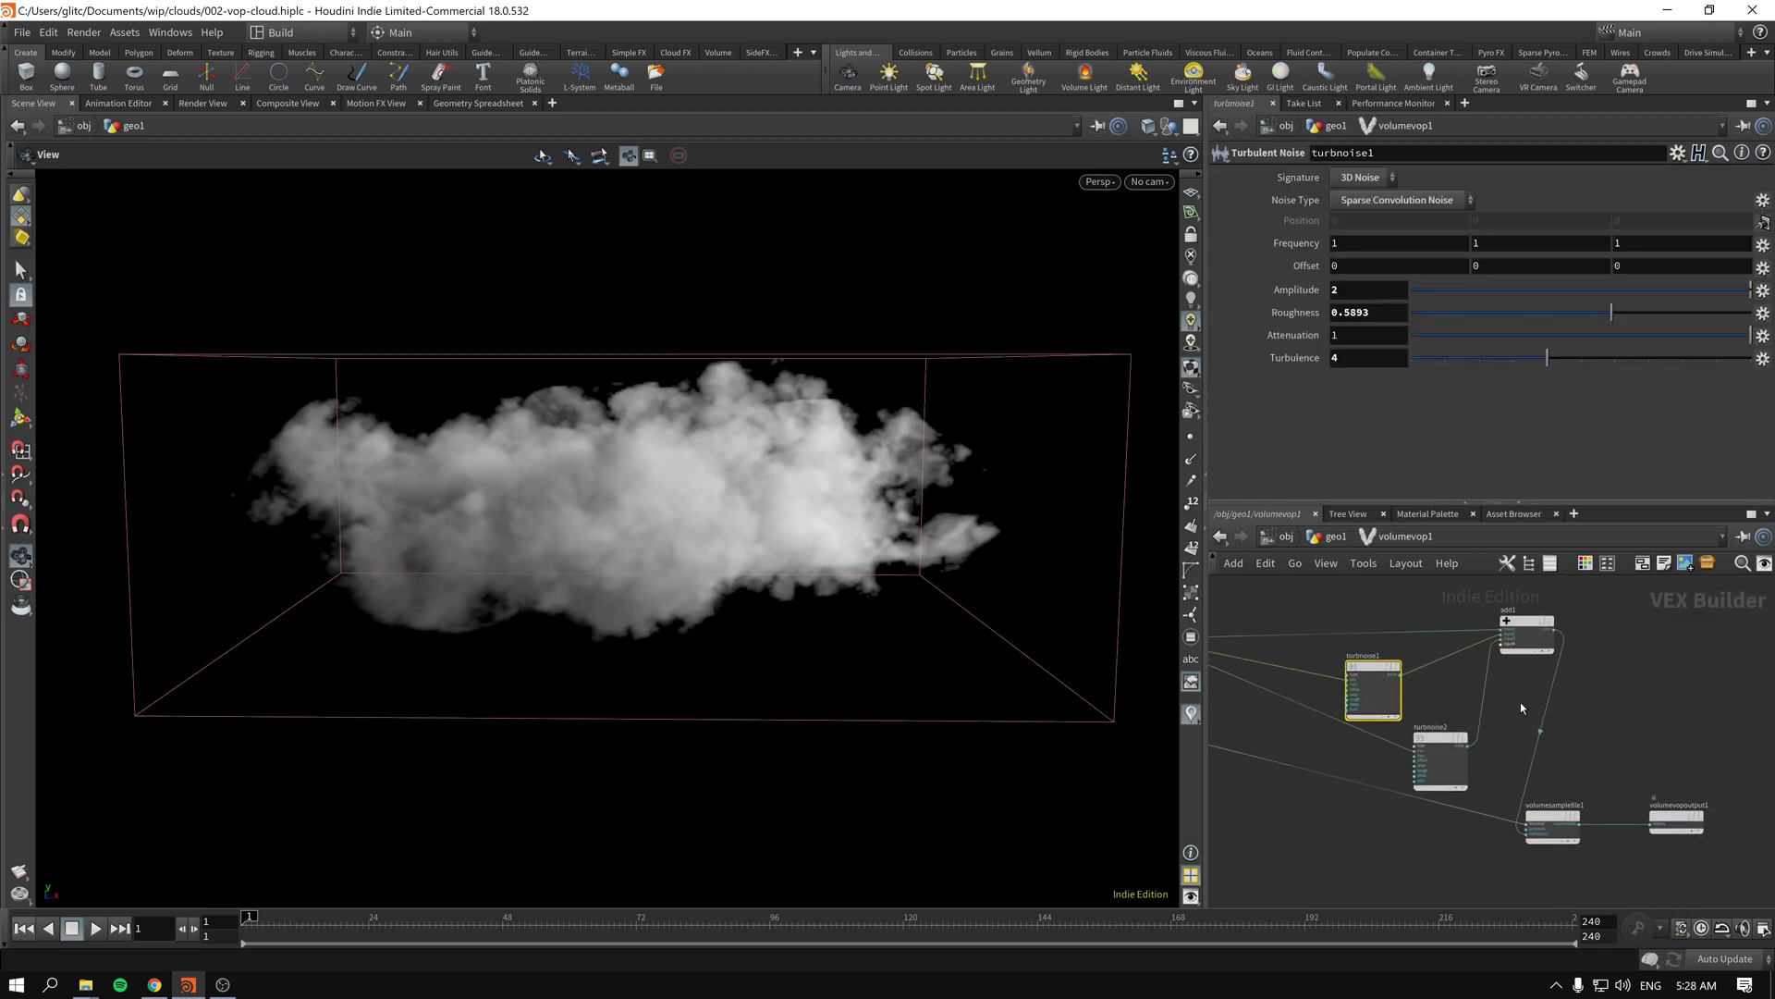
click(1332, 537)
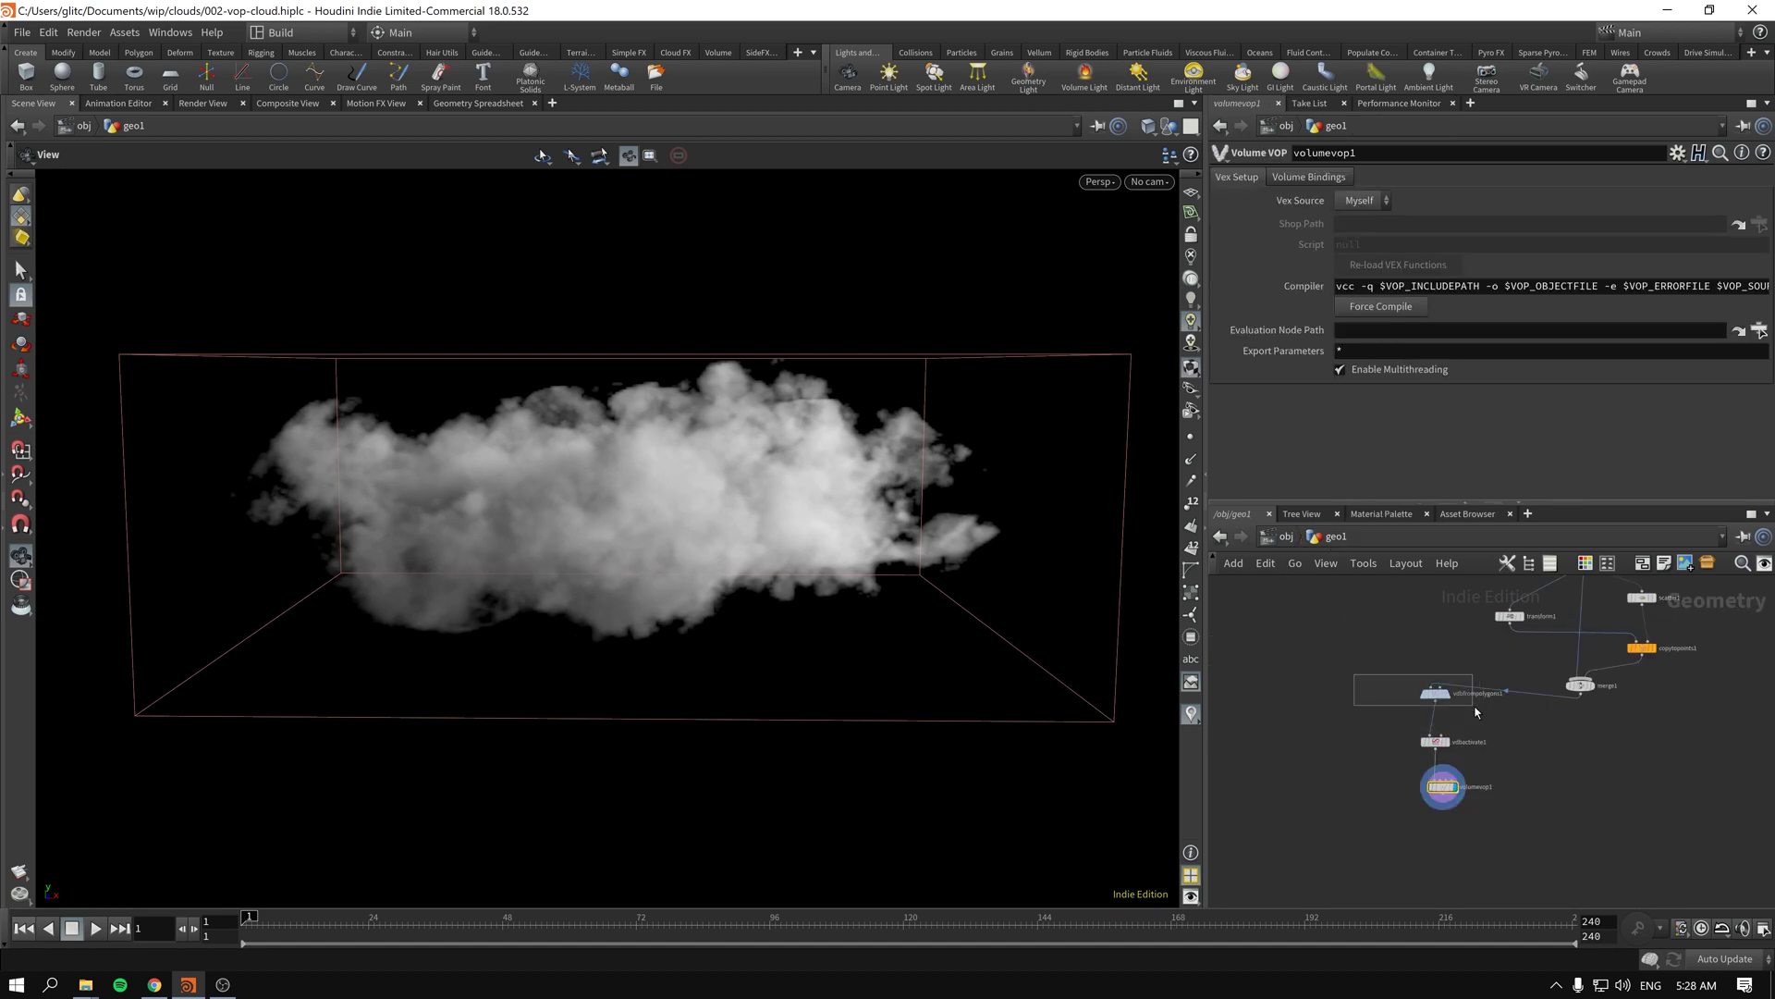
Step: Change vdbfrompolygons1 Voxel Size from 0.02 to 0.03 and inspect the recooked cloud
click(1435, 692)
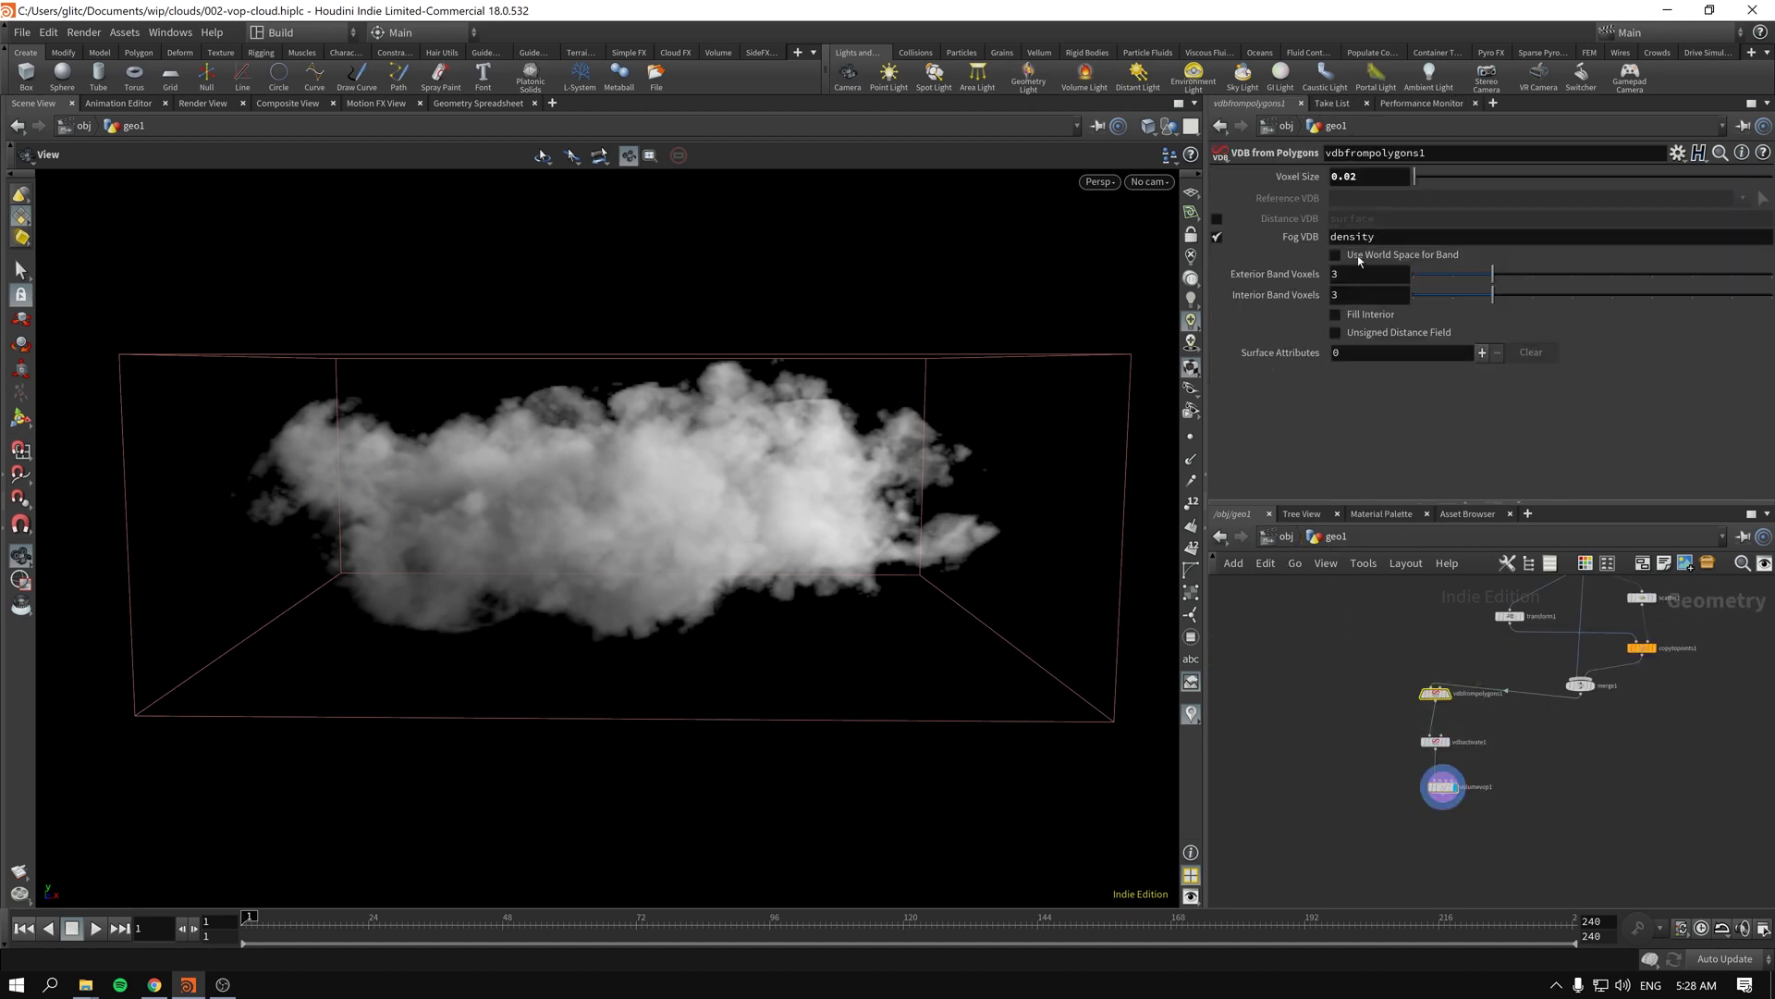
click(1352, 177)
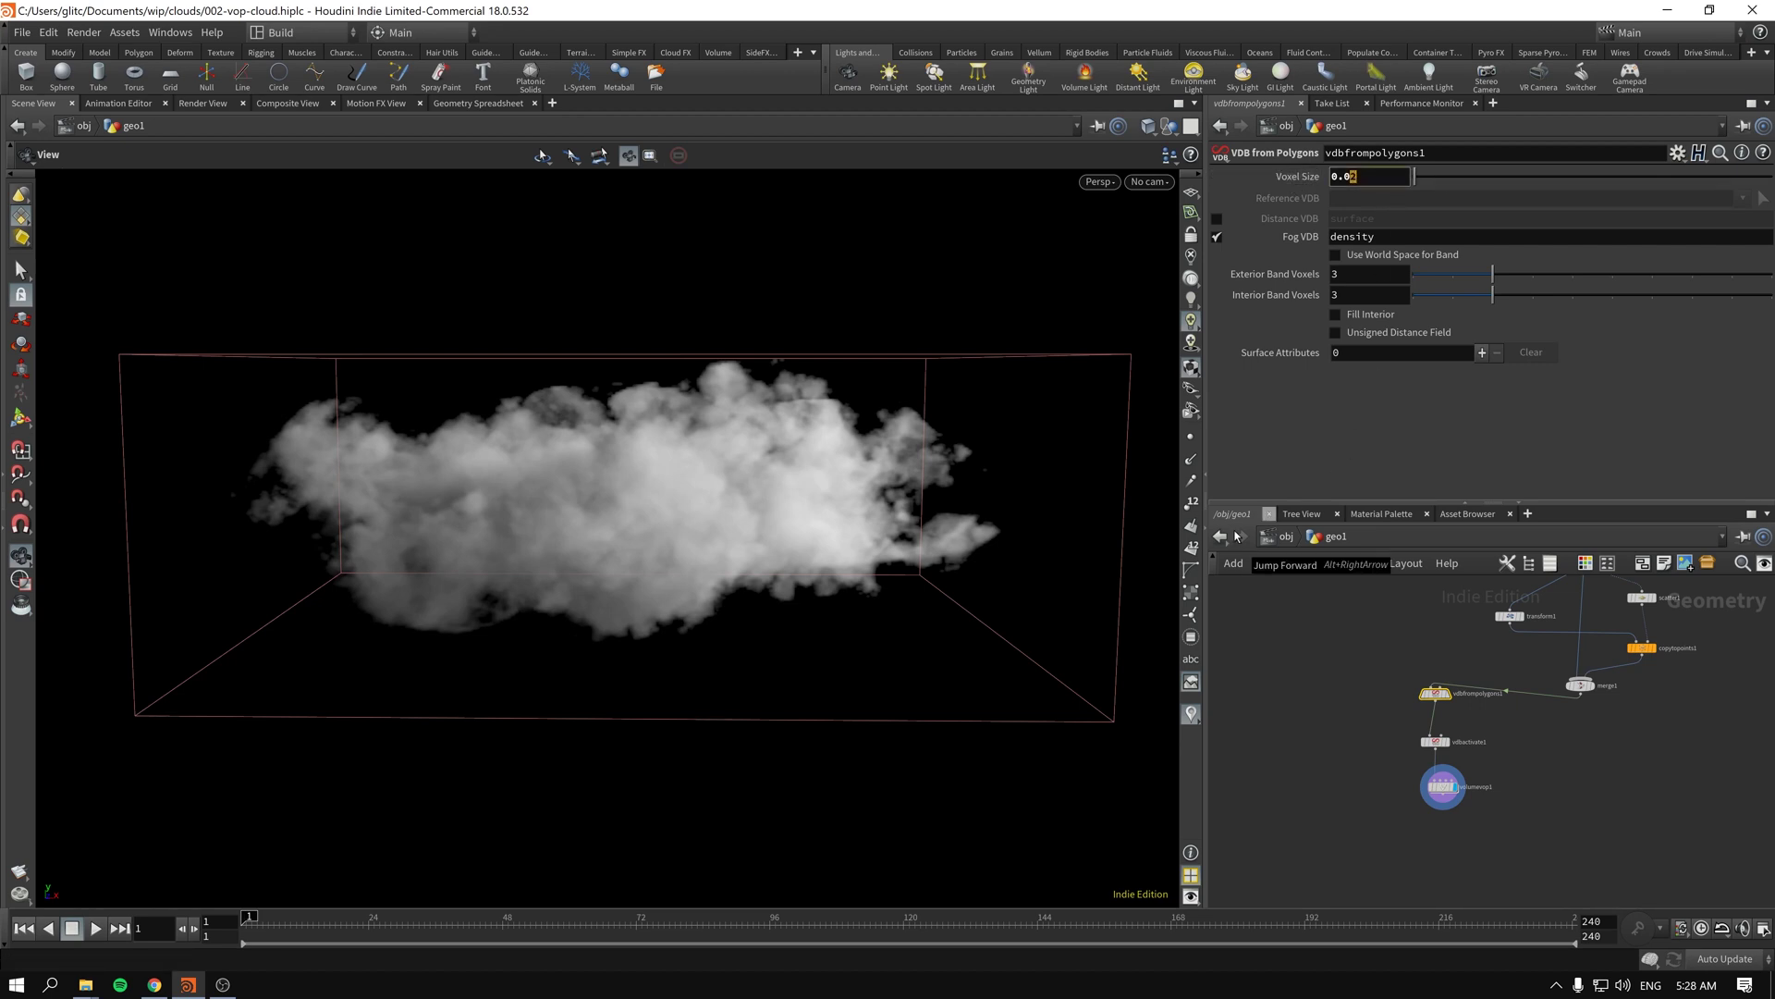
text(3)
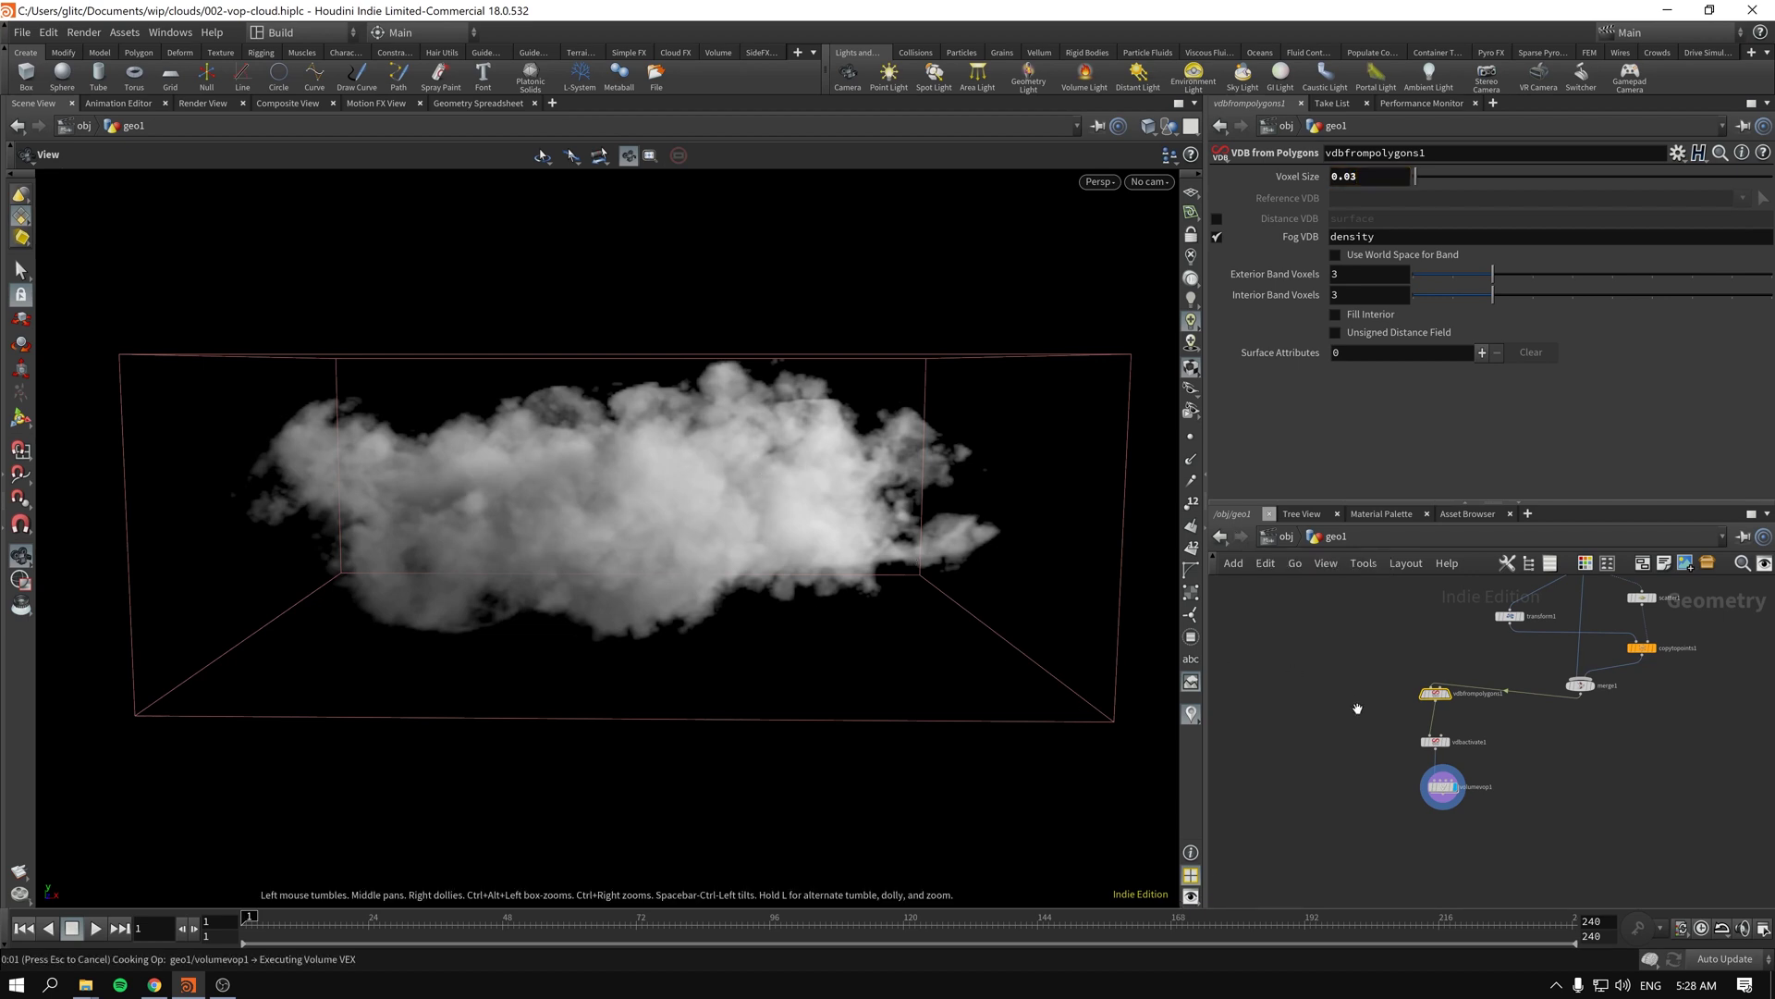
click(1442, 786)
mouse_move(722, 525)
mouse_down()
mouse_move(737, 483)
mouse_move(728, 515)
mouse_move(677, 515)
mouse_move(706, 527)
mouse_up()
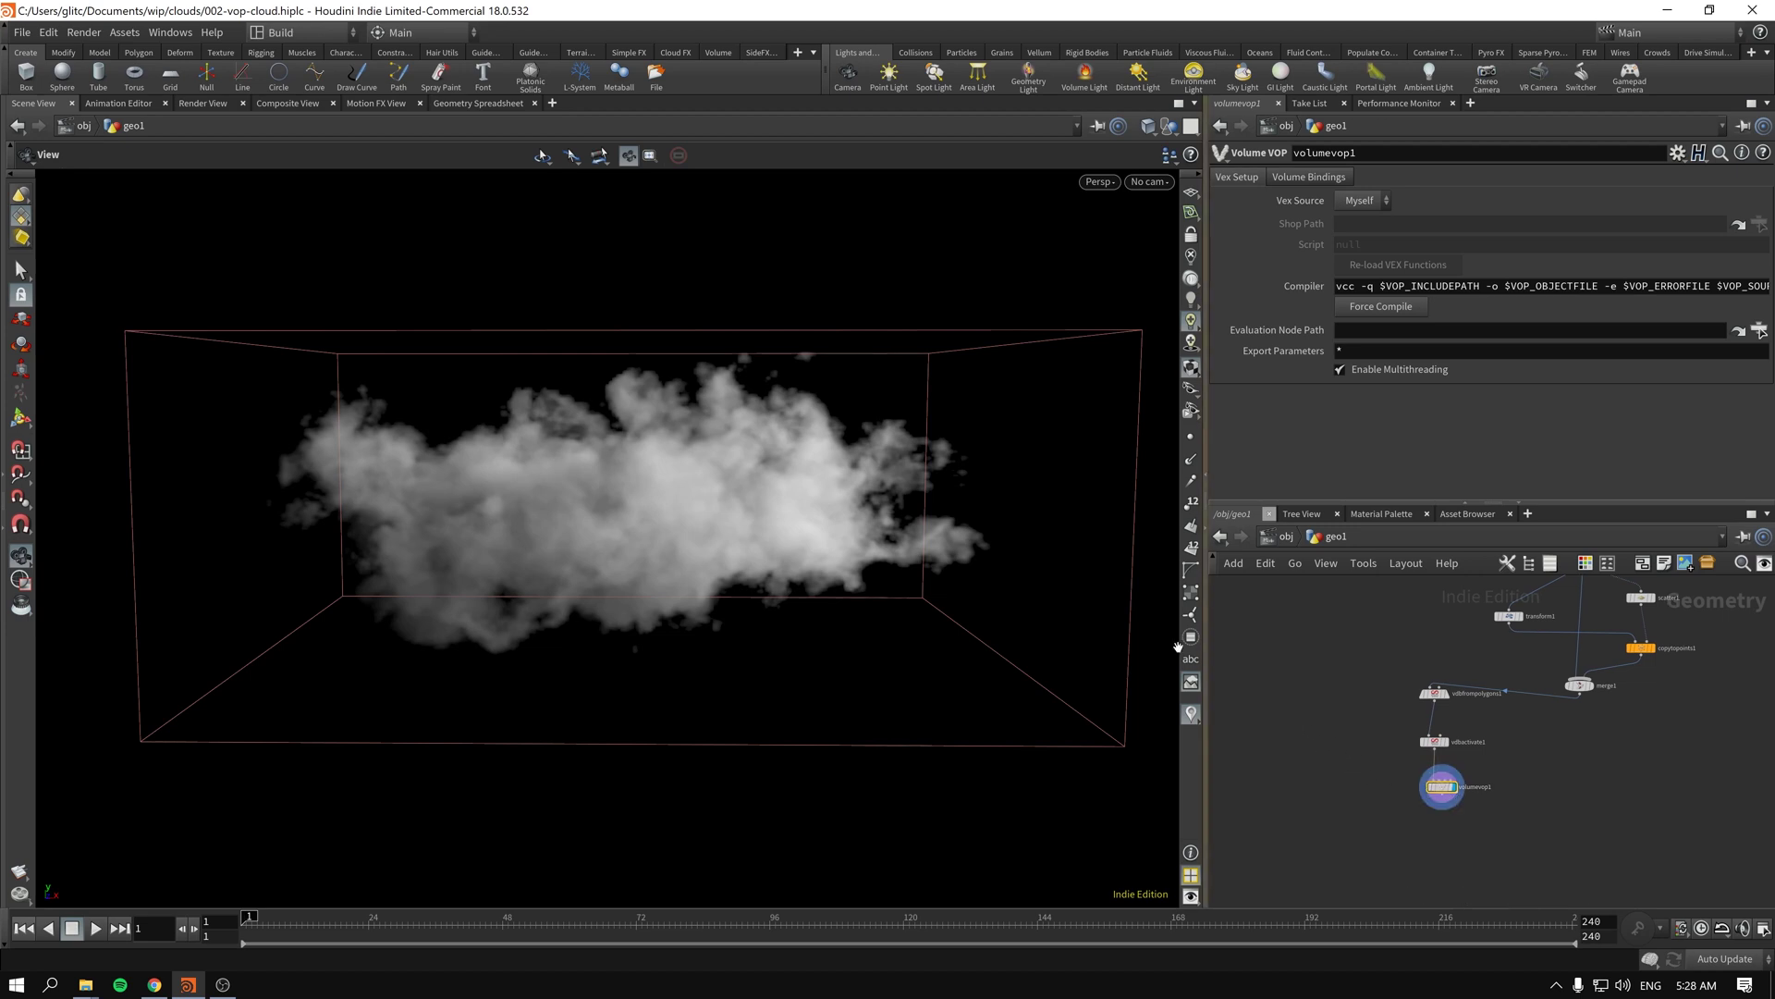
Step: Widen the network pane, enter volumevop1 and arrange the turbnoise1 and turbnoise2 nodes
drag(1203, 500, 1040, 499)
scroll(1352, 790, up, 2)
double_click(1352, 791)
drag(1285, 672, 1301, 657)
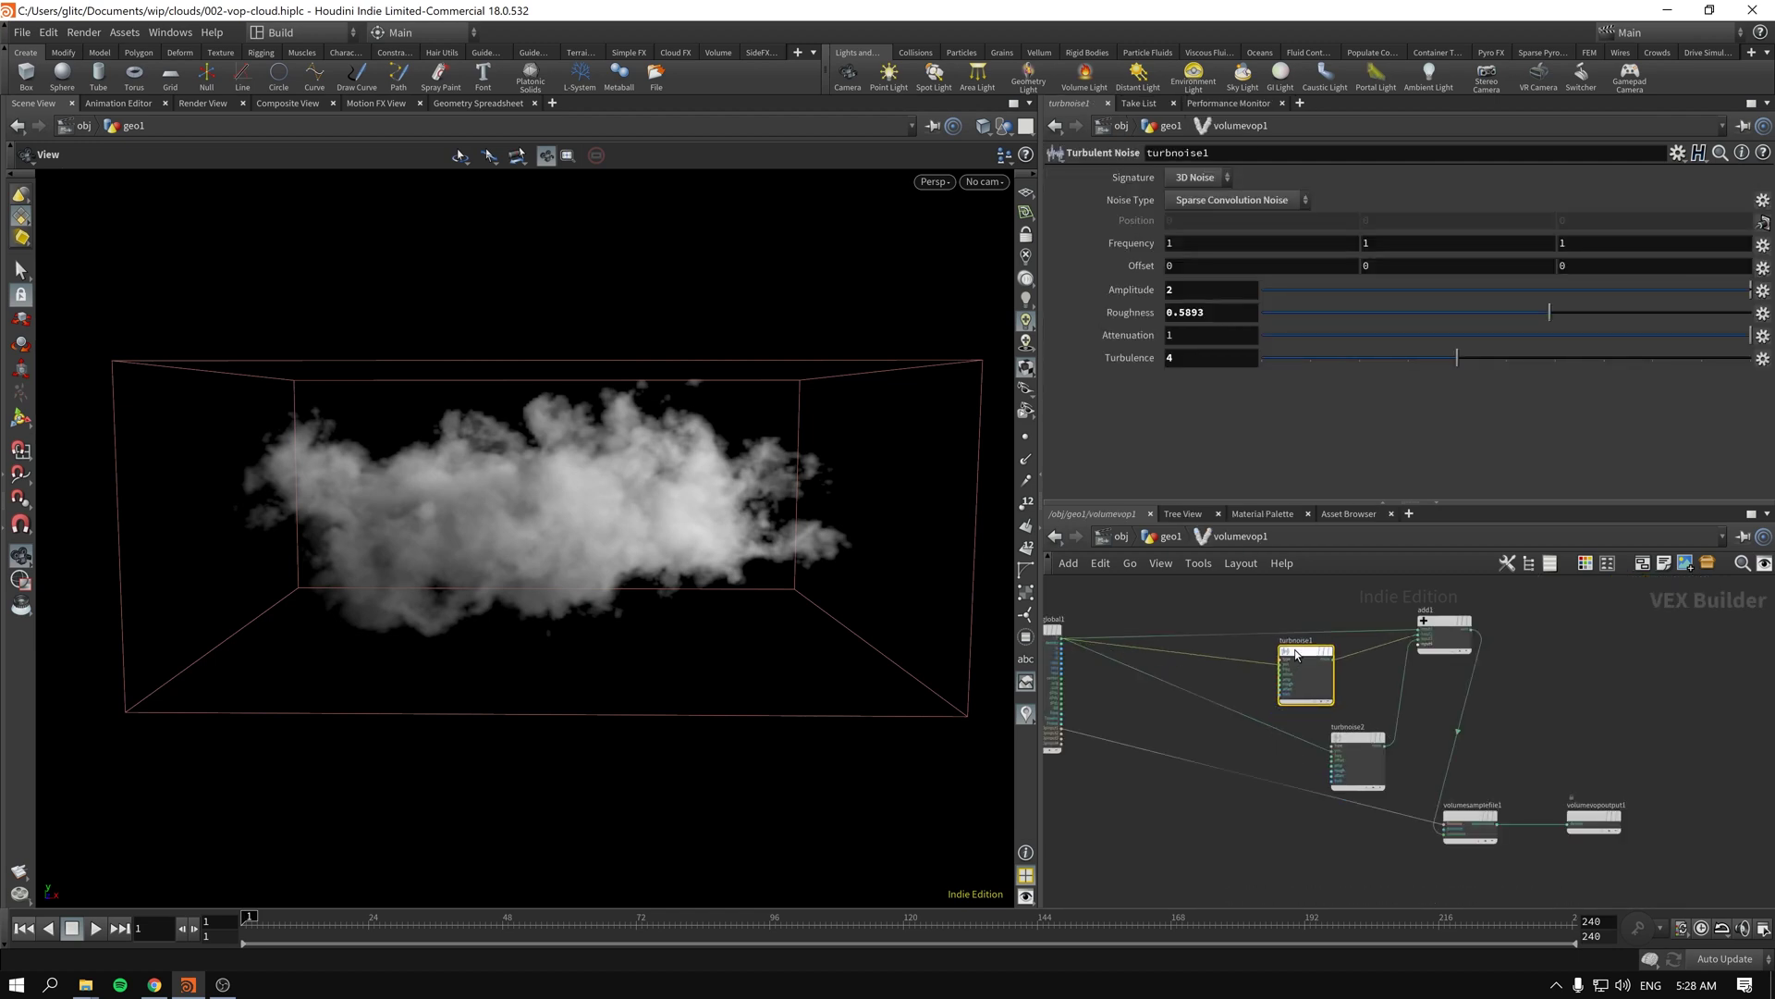
drag(1361, 740, 1322, 730)
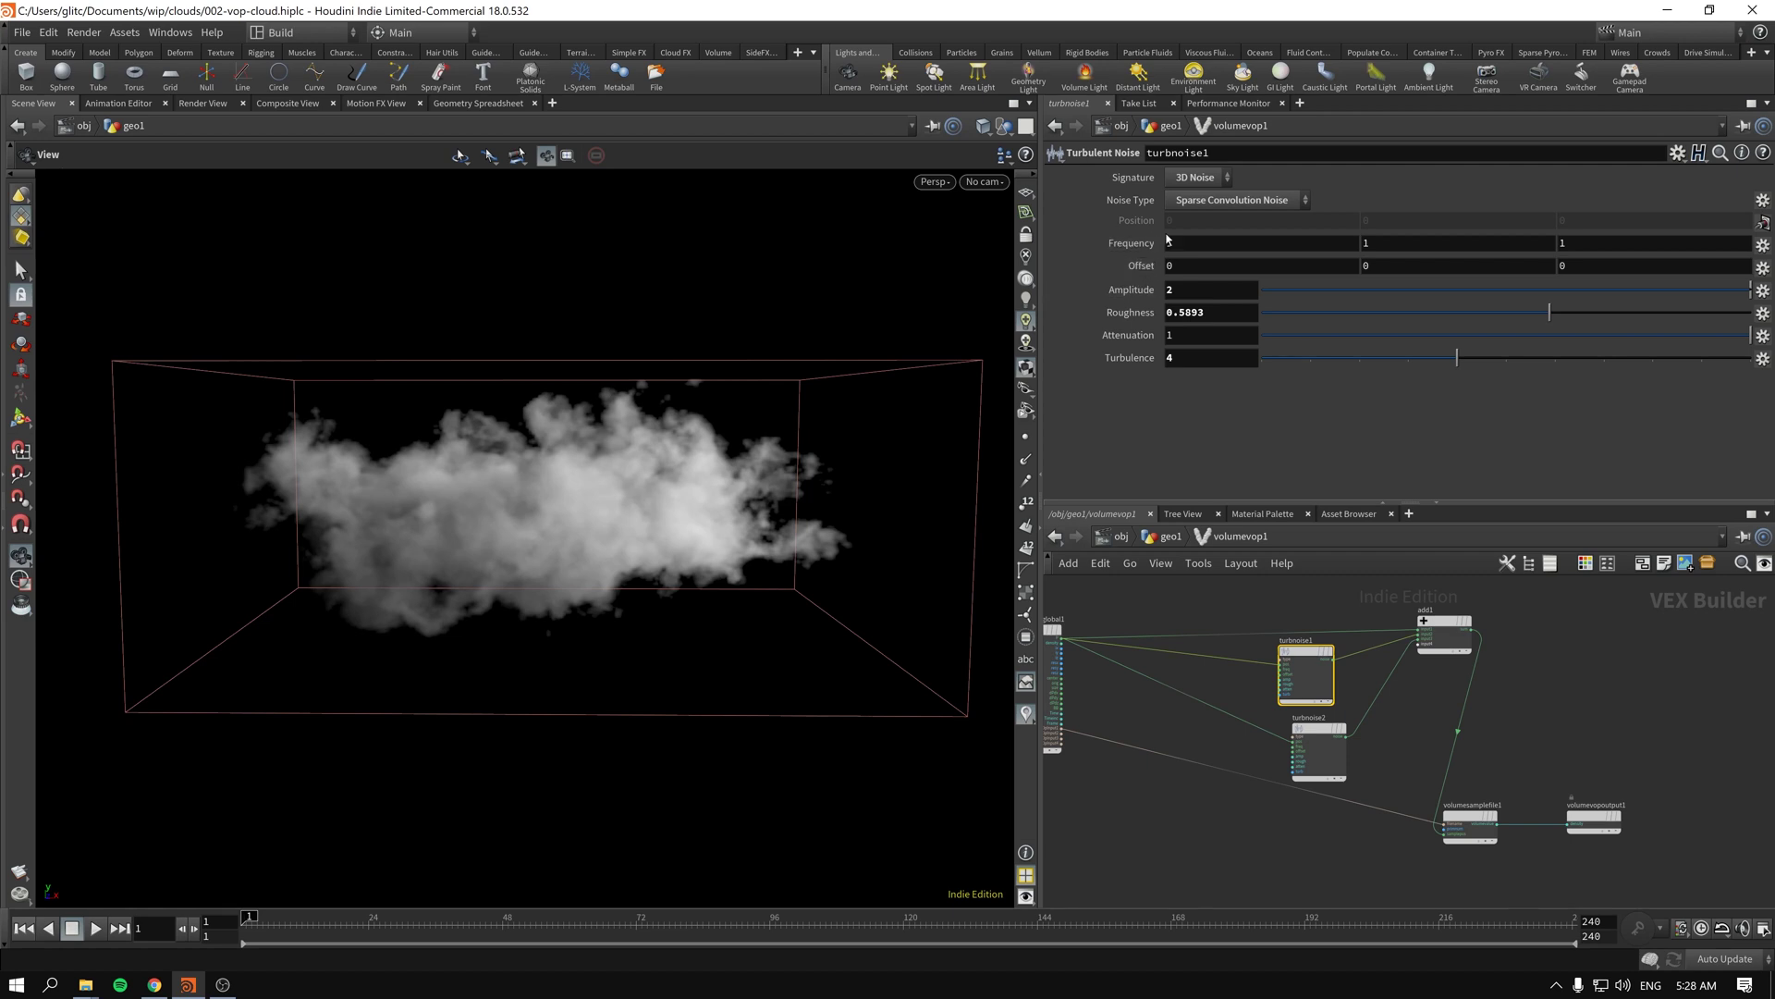
Step: Compare both noise nodes, ending on turbnoise1: amplitude 2, roughness 0.5893, turbulence 4
click(1317, 728)
scroll(1307, 686, up, 3)
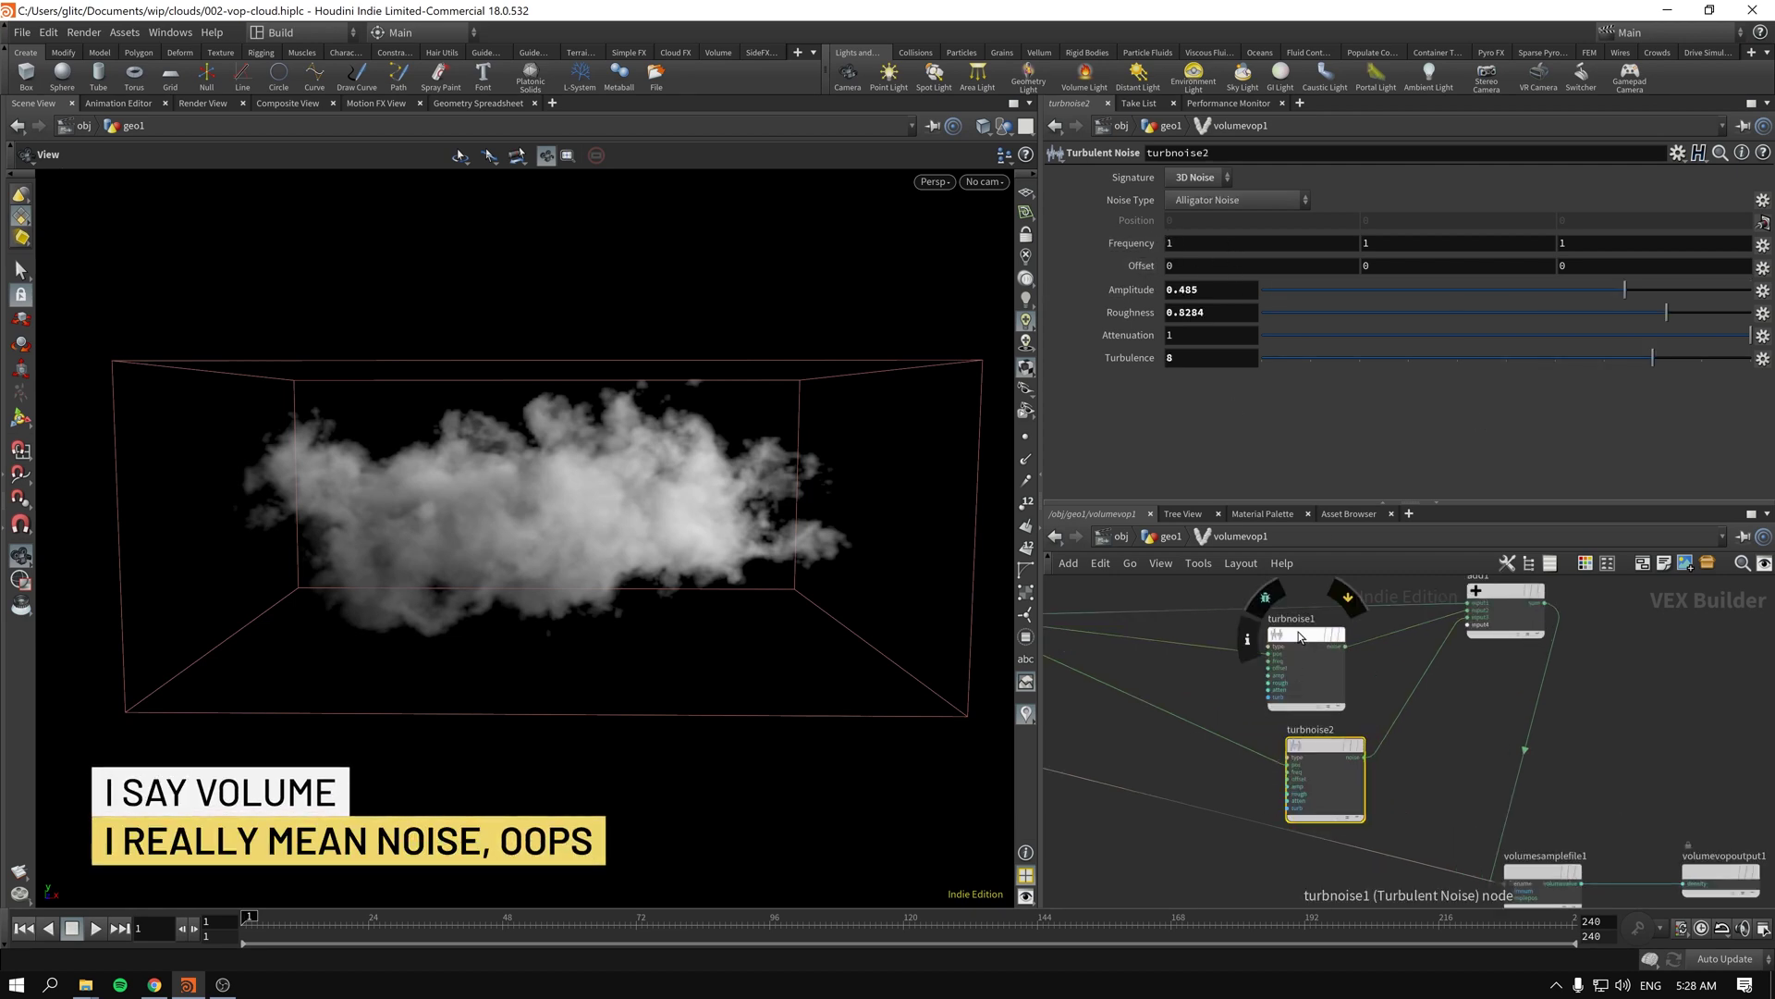
click(1307, 686)
click(1325, 782)
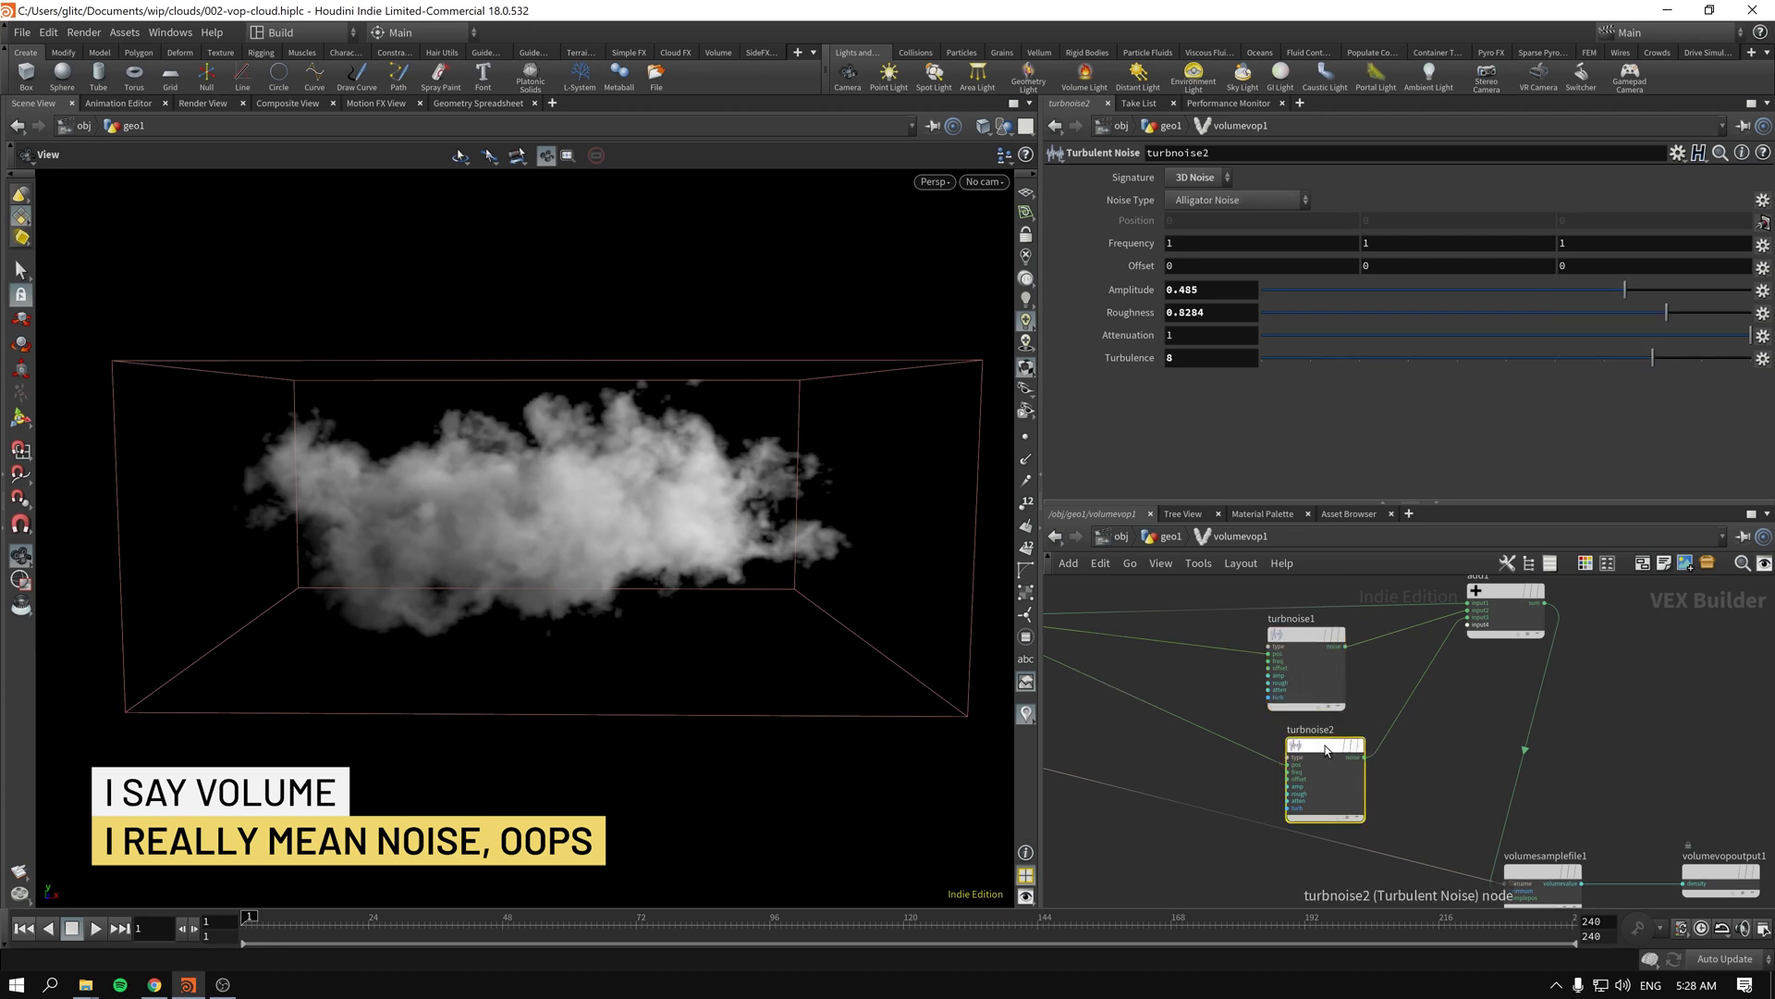
click(1308, 638)
mouse_move(1265, 632)
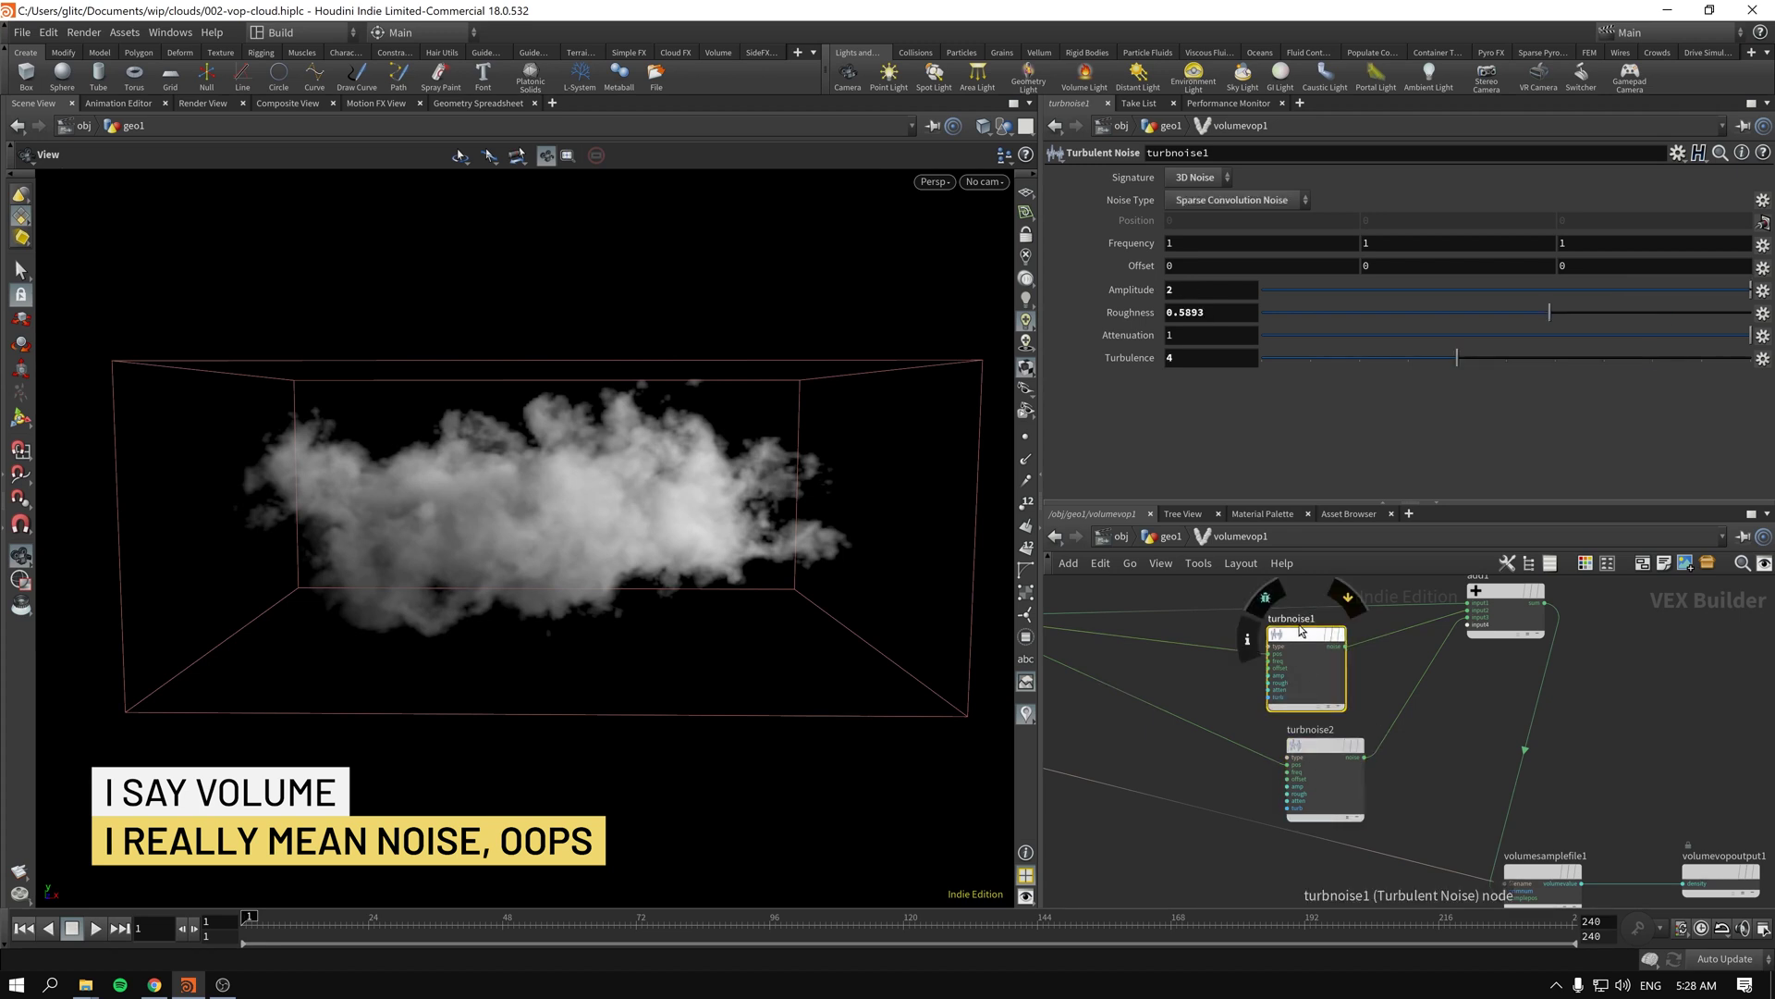
scroll(1216, 638, up, 3)
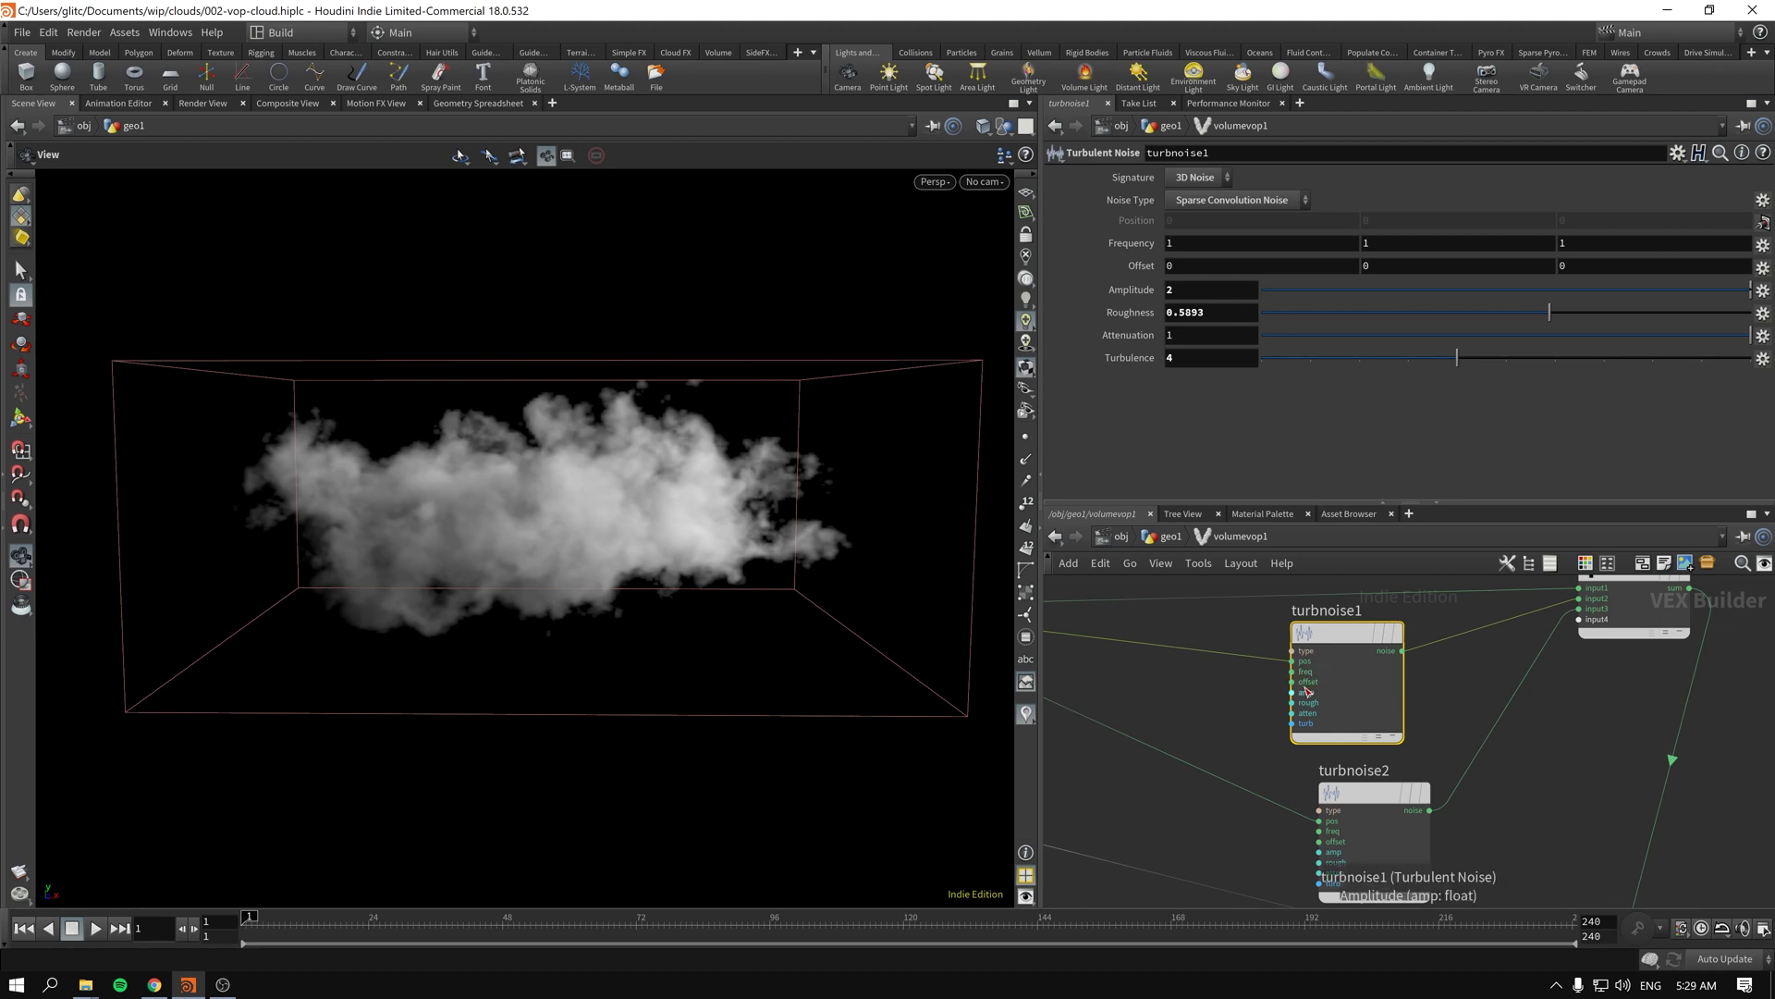
Step: Promote turbnoise1's offset and roughness inputs to Volume VOP parameters
right_click(1305, 682)
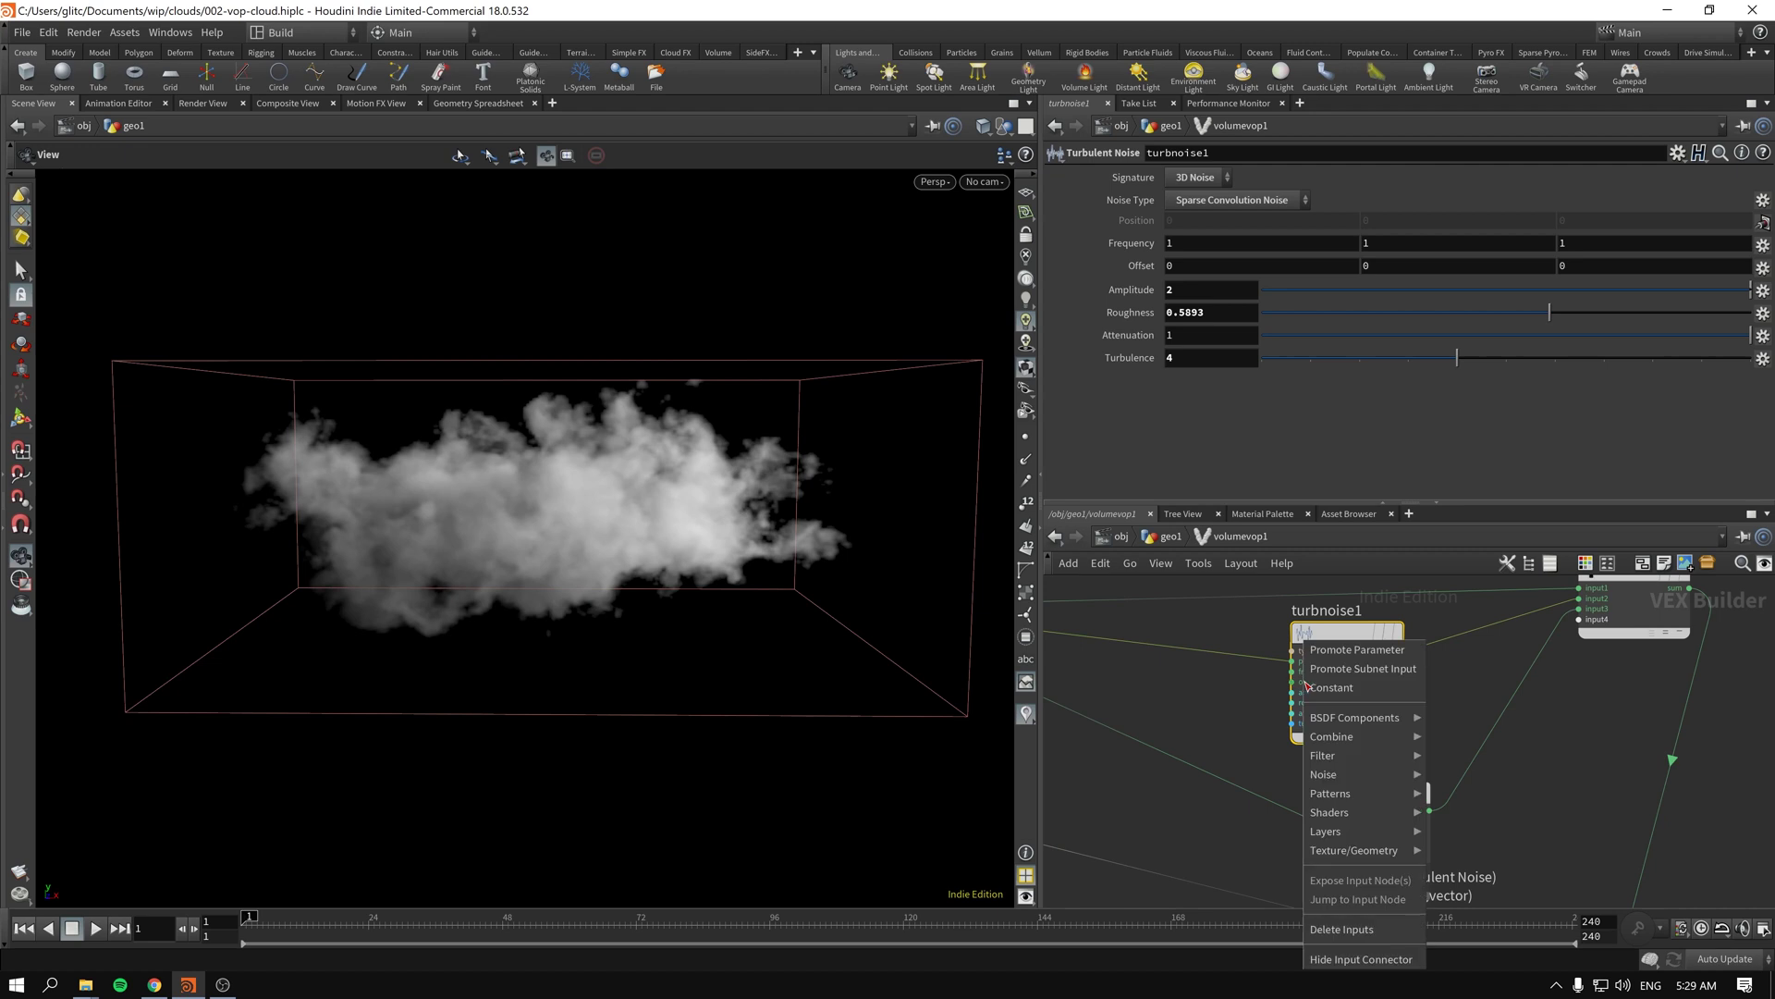
click(1366, 655)
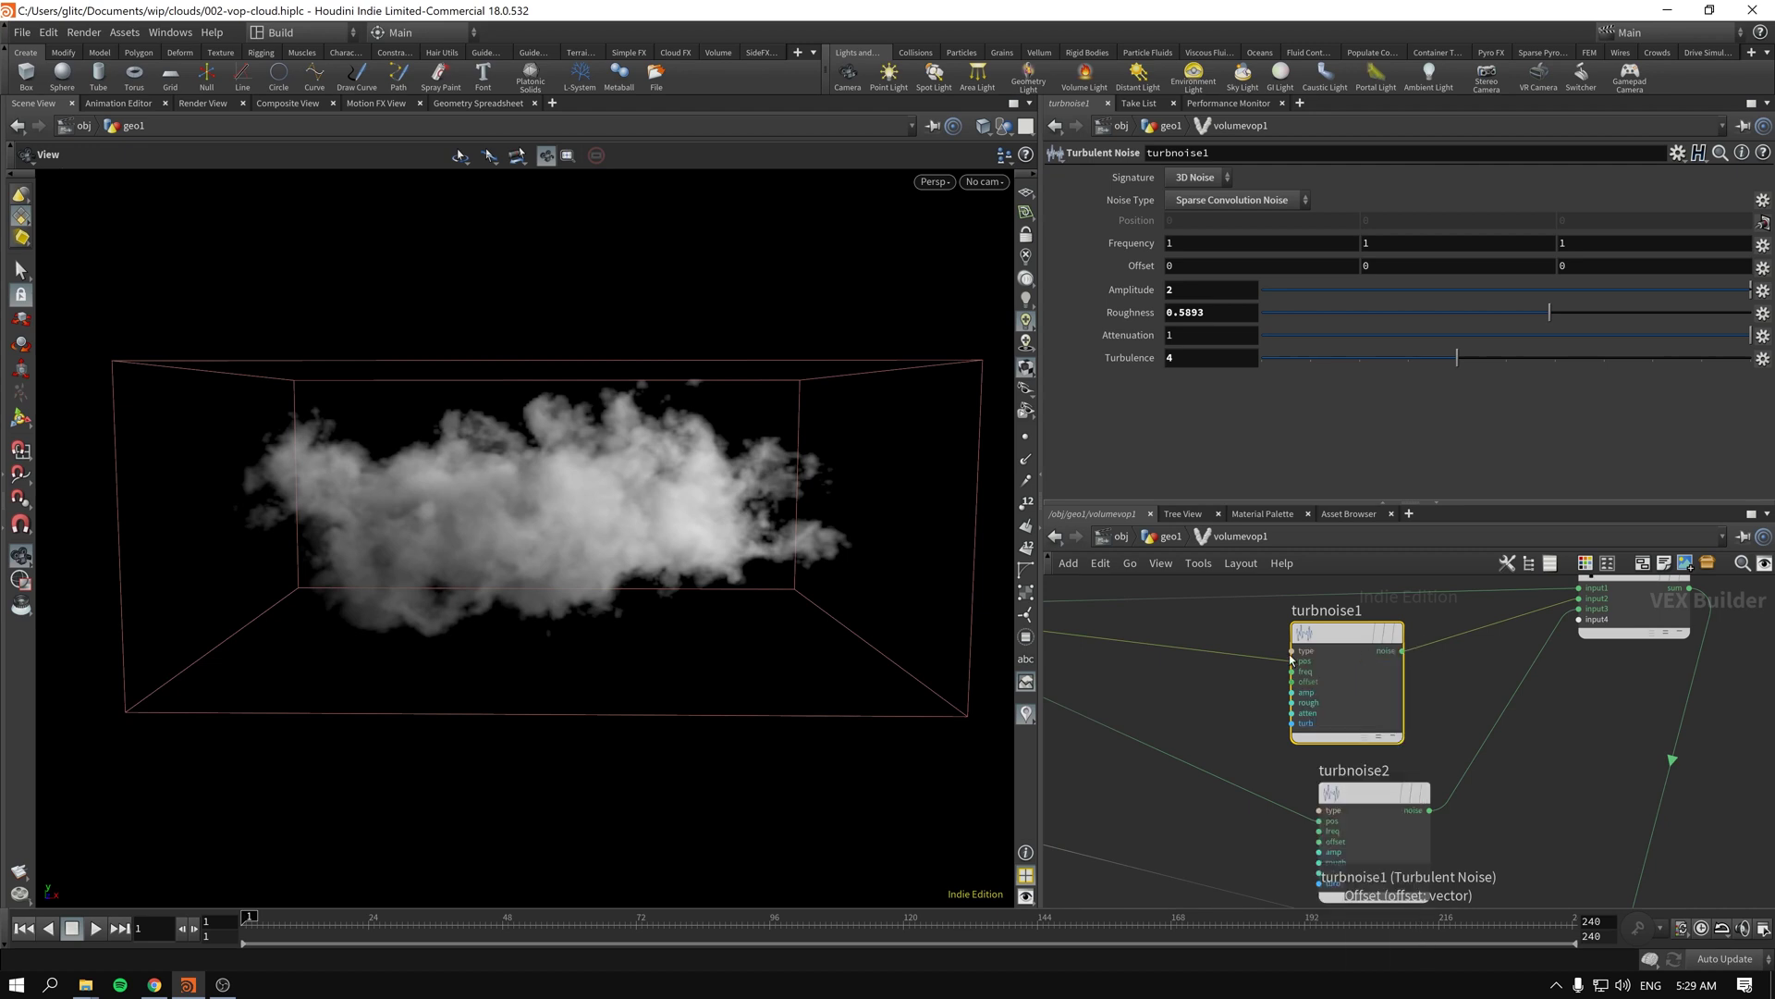
right_click(1309, 702)
click(1073, 459)
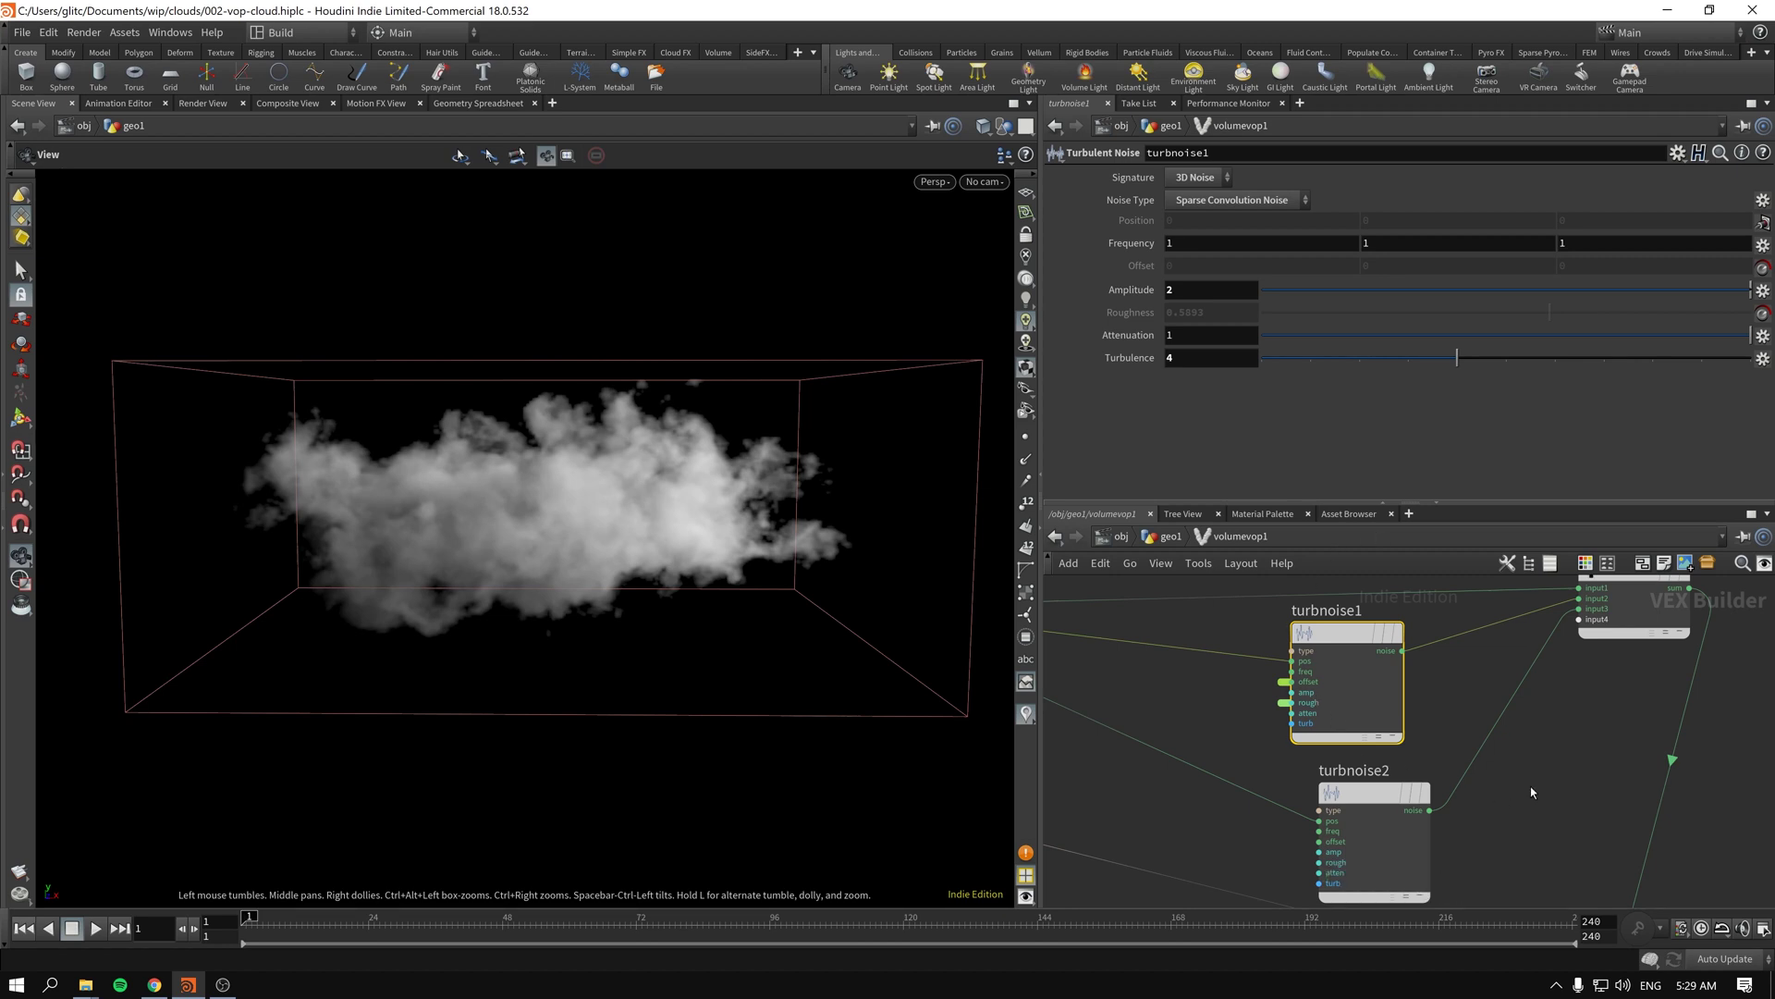
Step: Set turbnoise2's Alligator Noise amplitude to 0.478
click(1377, 793)
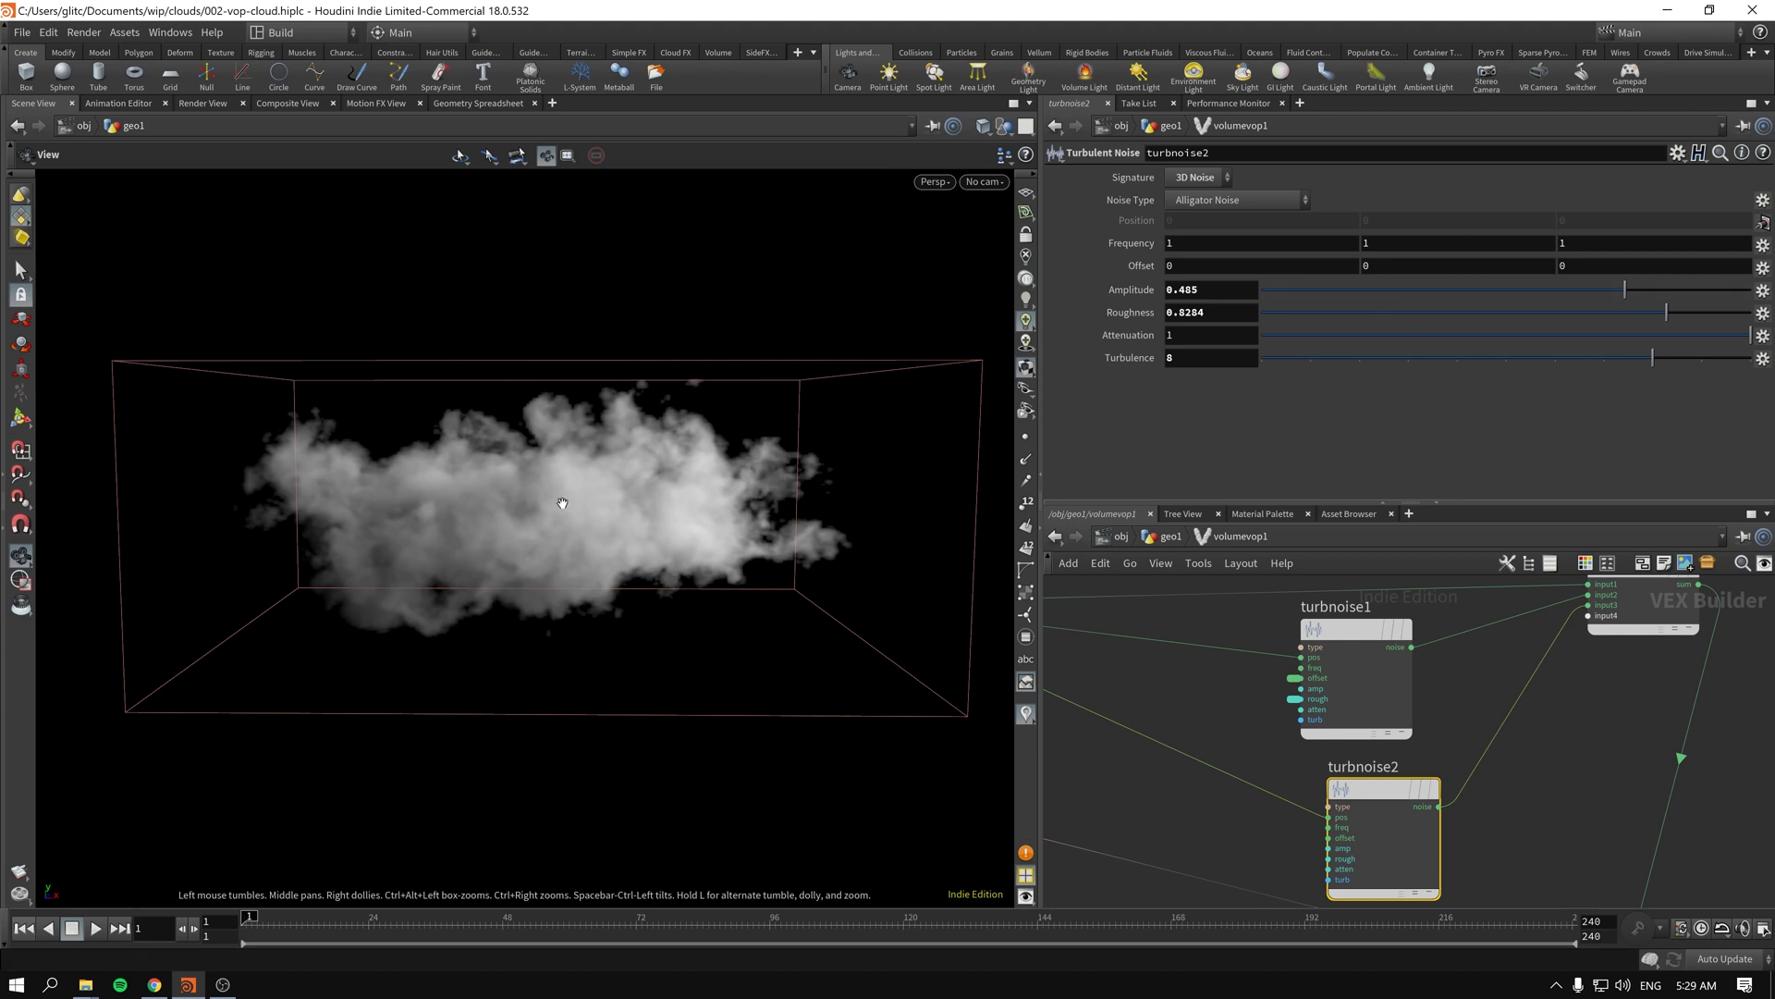
click(1544, 289)
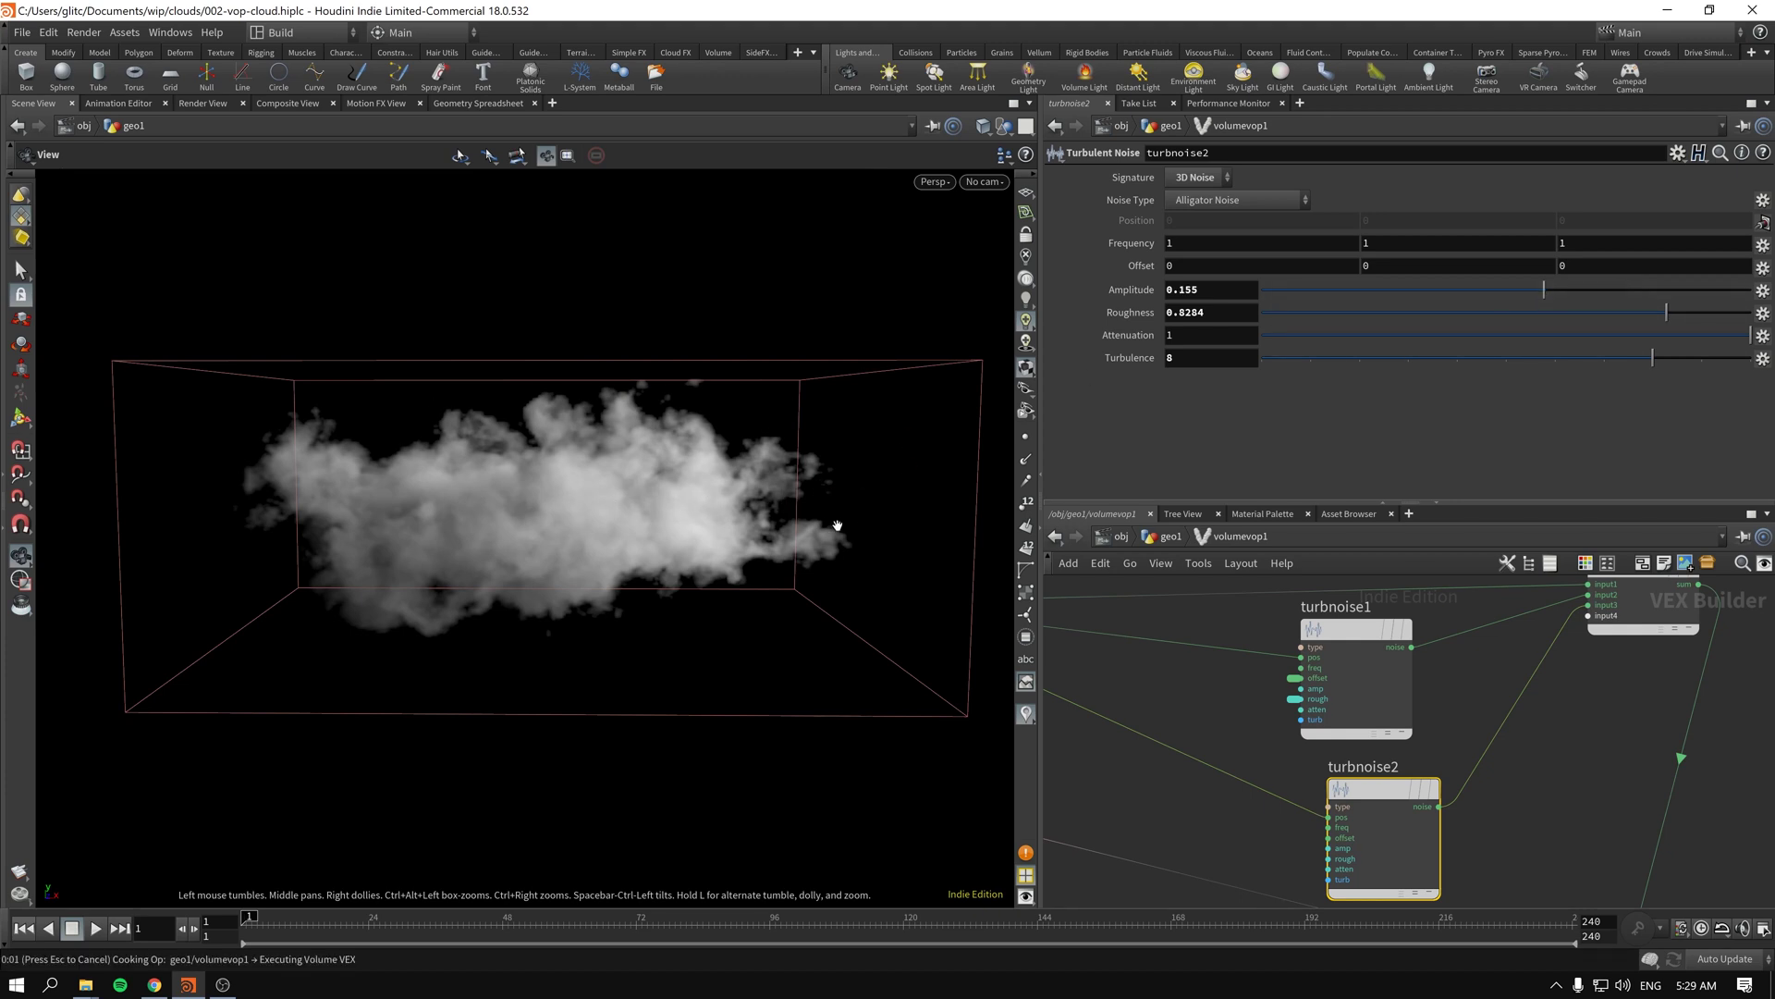
click(1620, 289)
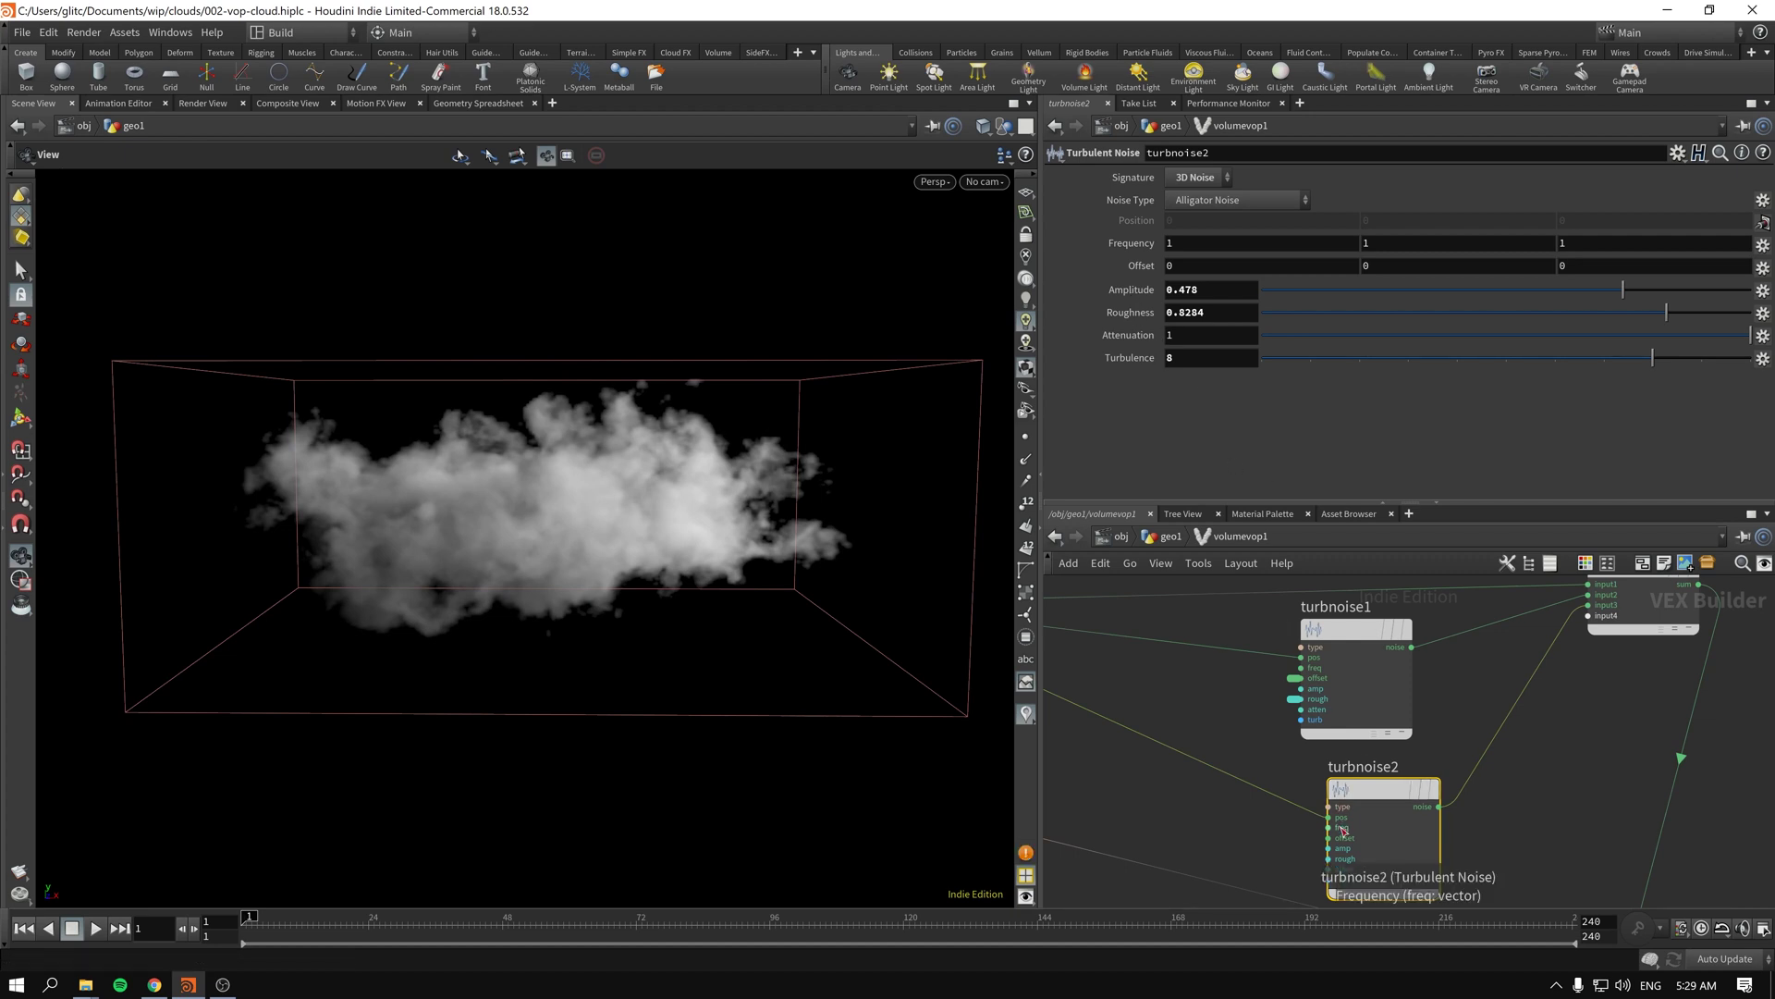
Step: Promote turbnoise2's offset and amplitude to Volume VOP parameters, then return to geo1
scroll(1422, 777, up, 2)
right_click(1276, 768)
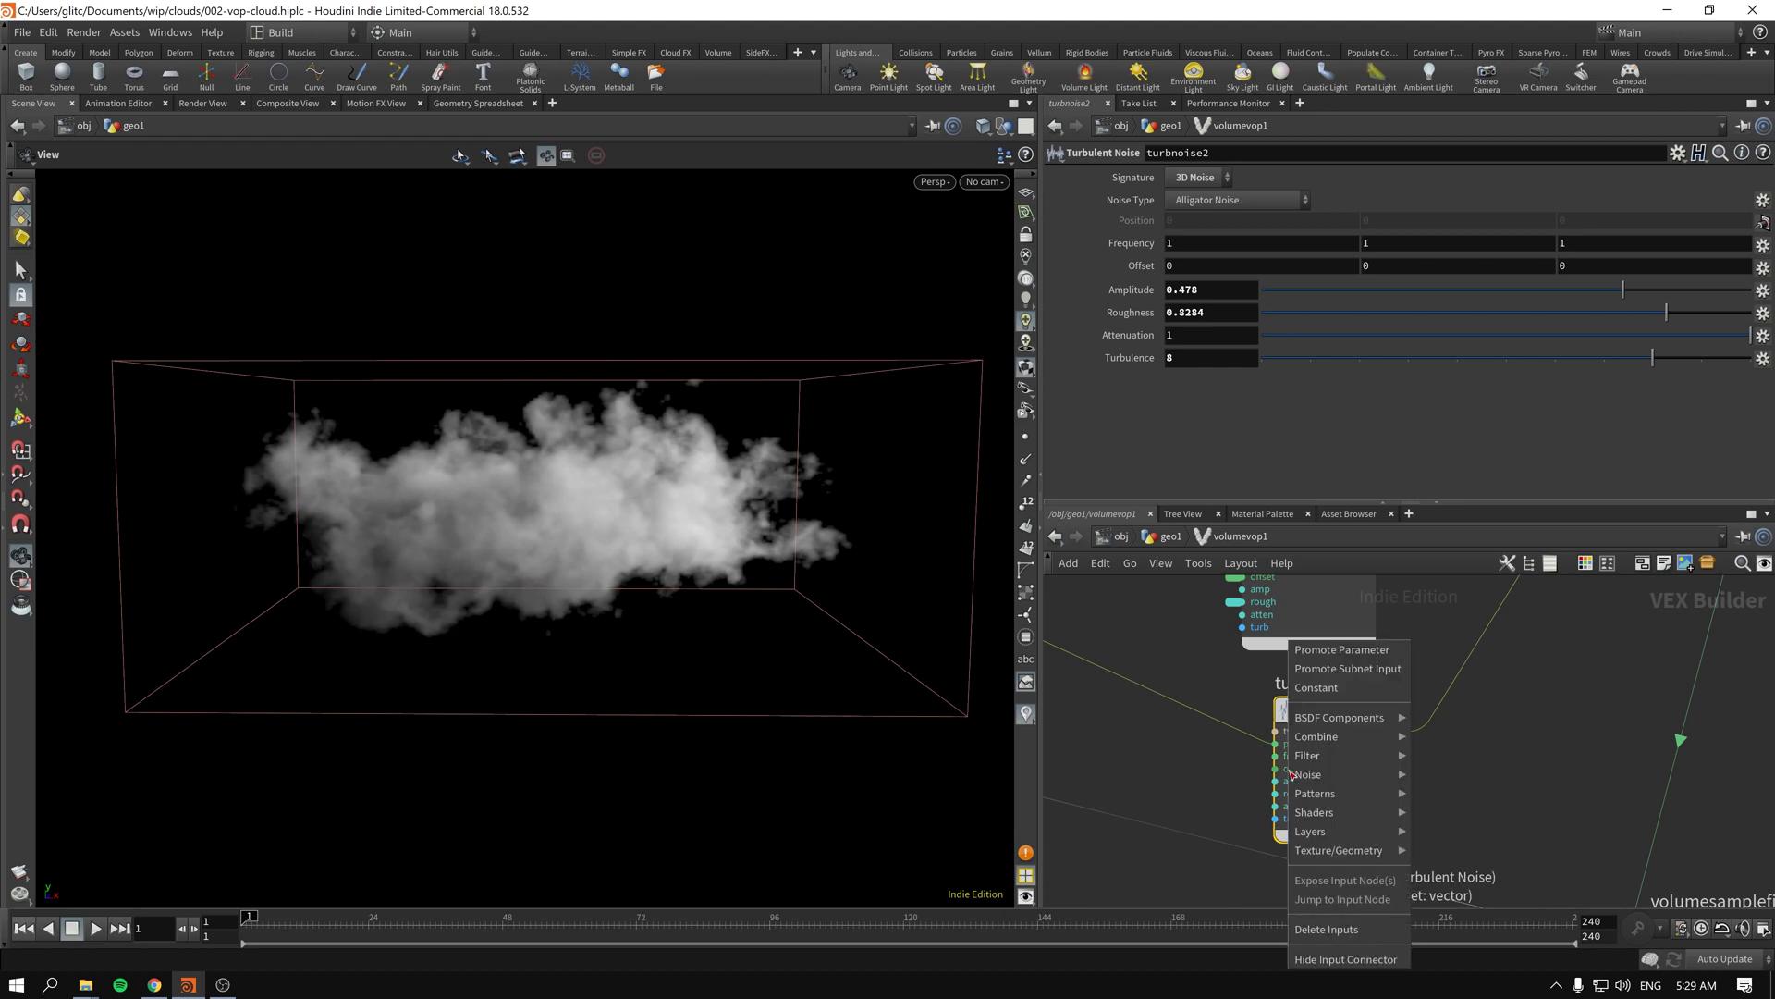
click(1349, 657)
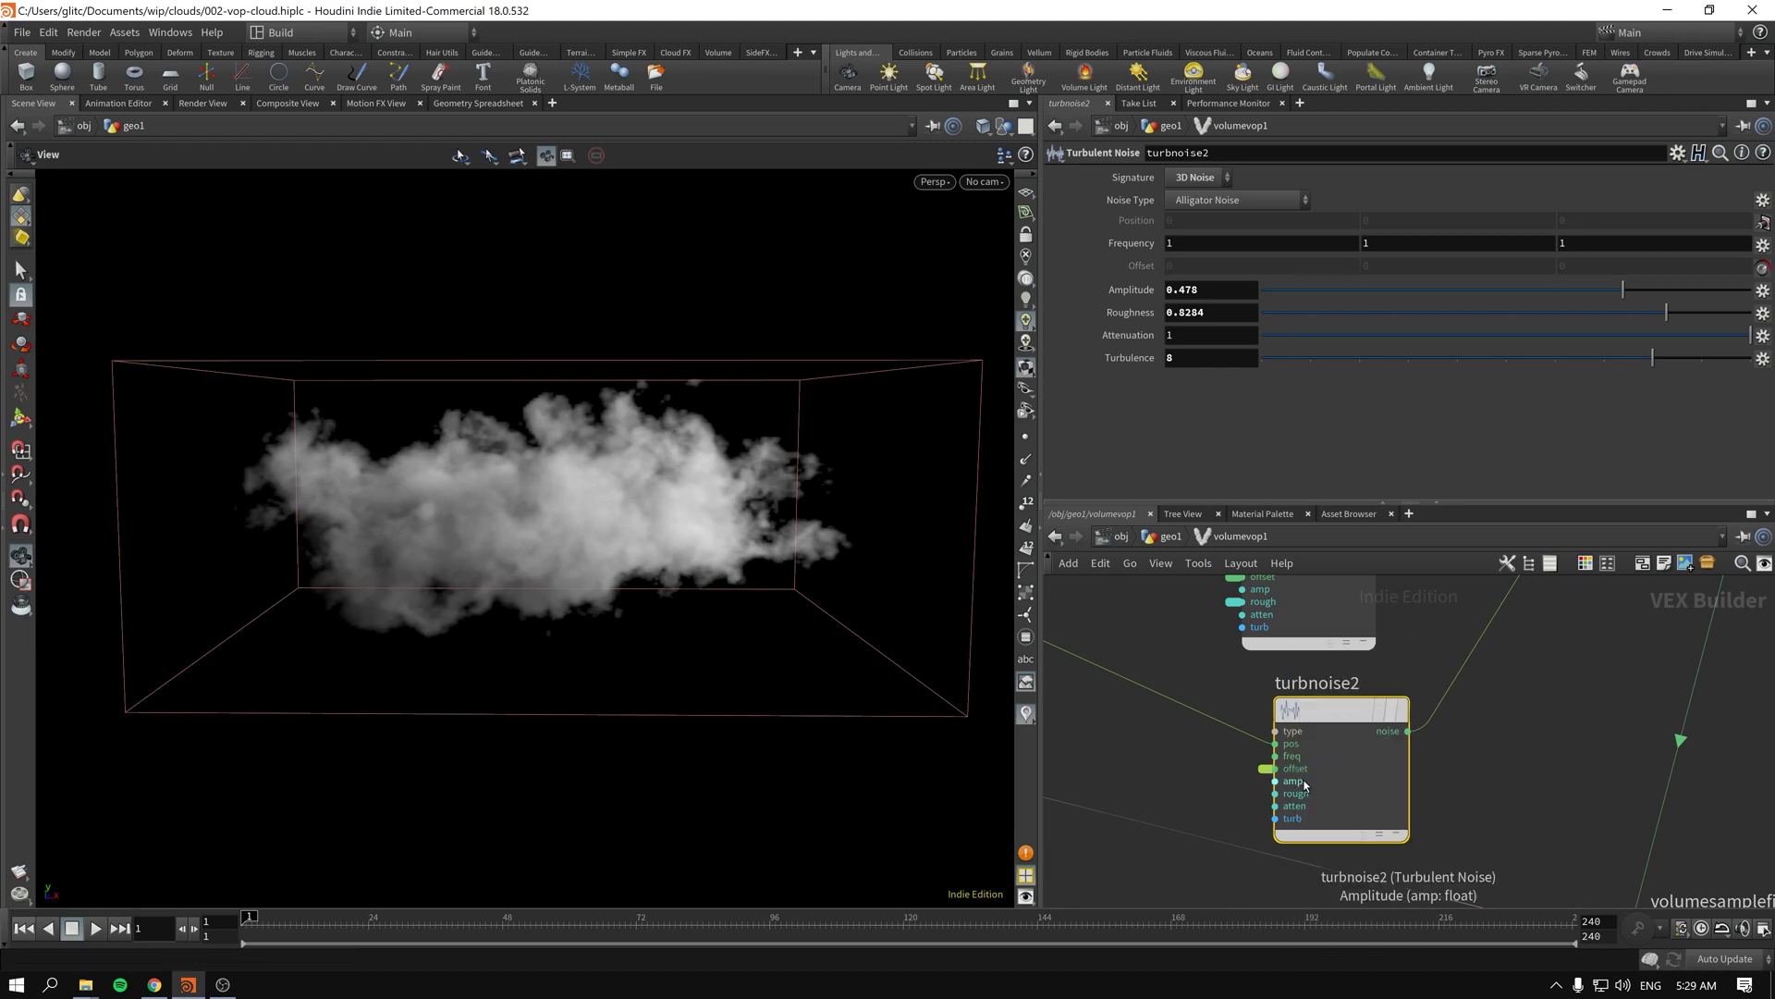
right_click(1291, 784)
click(1346, 652)
right_click(1293, 781)
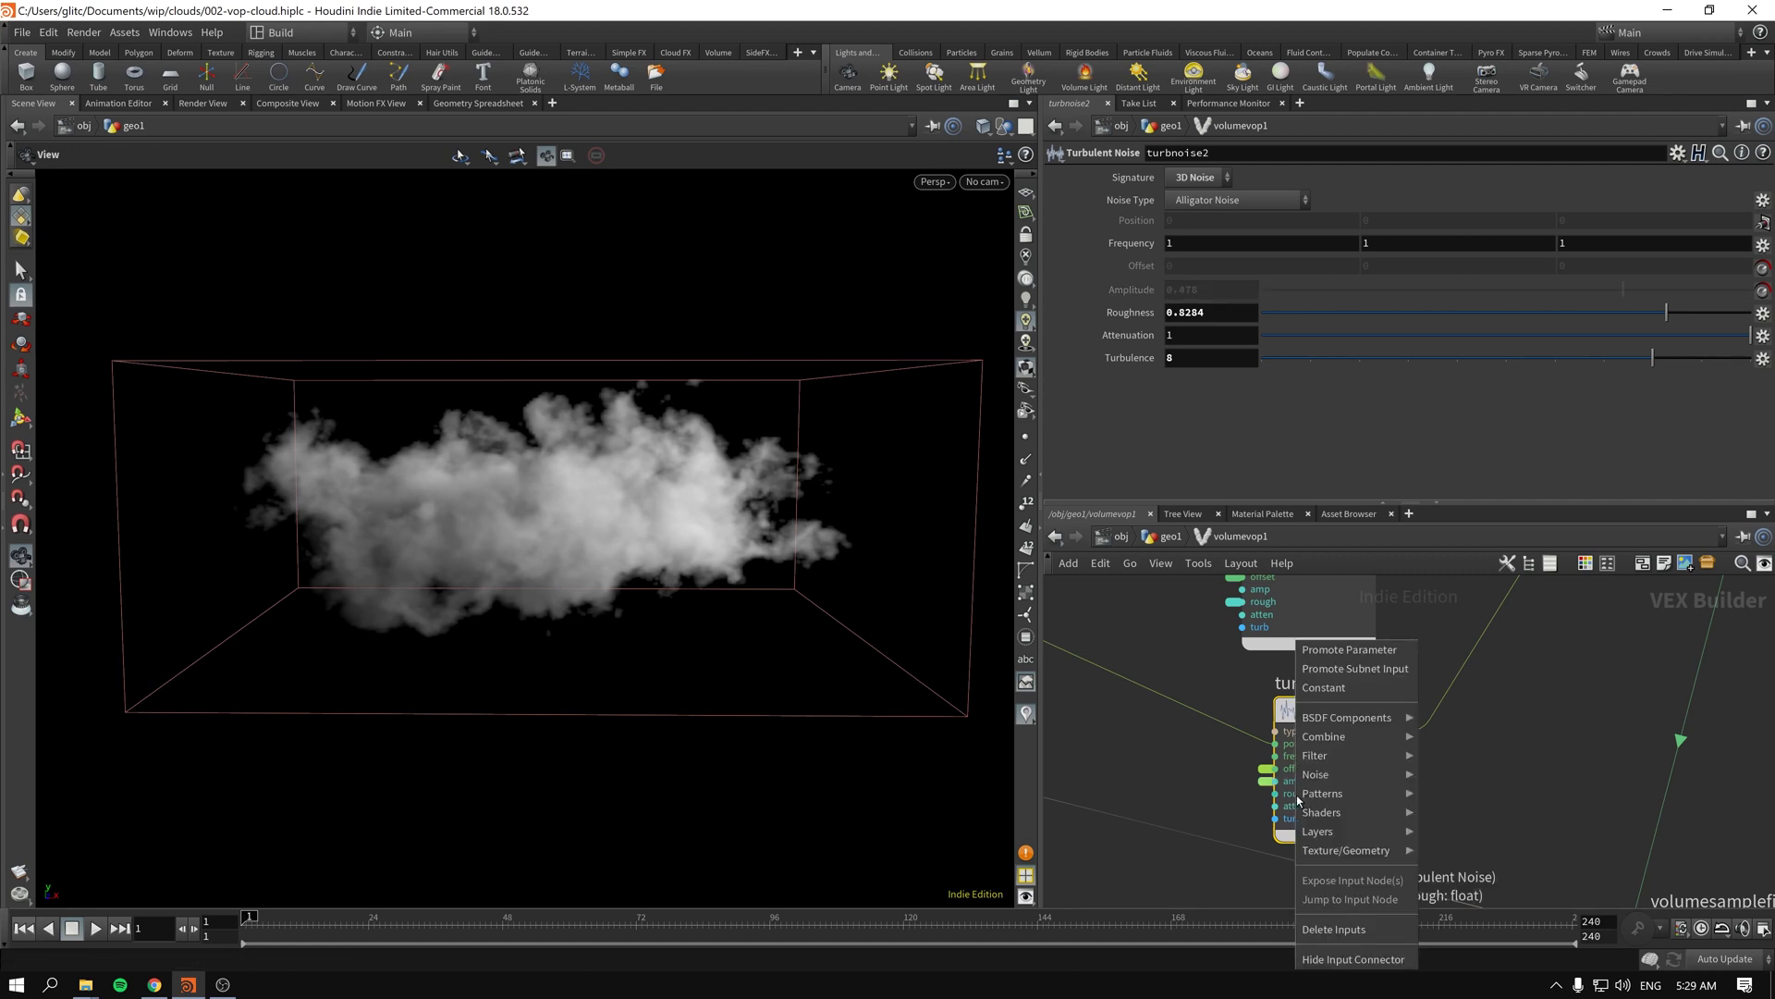
click(1334, 652)
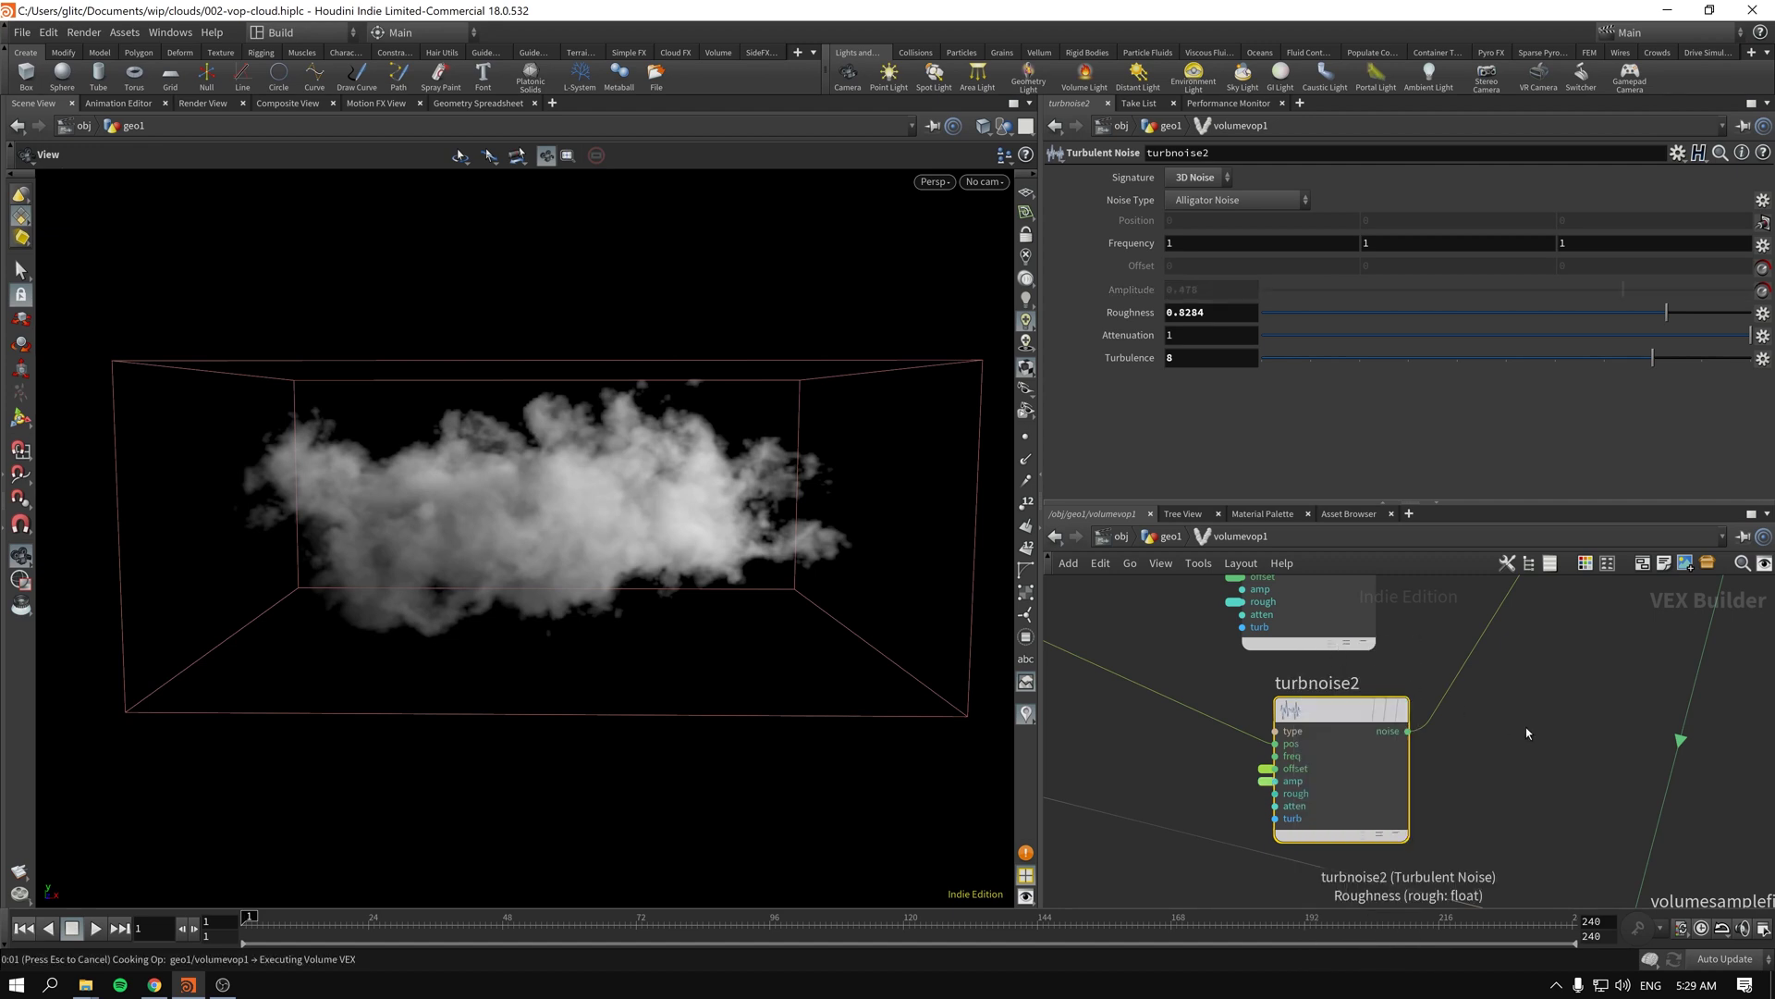
click(1169, 542)
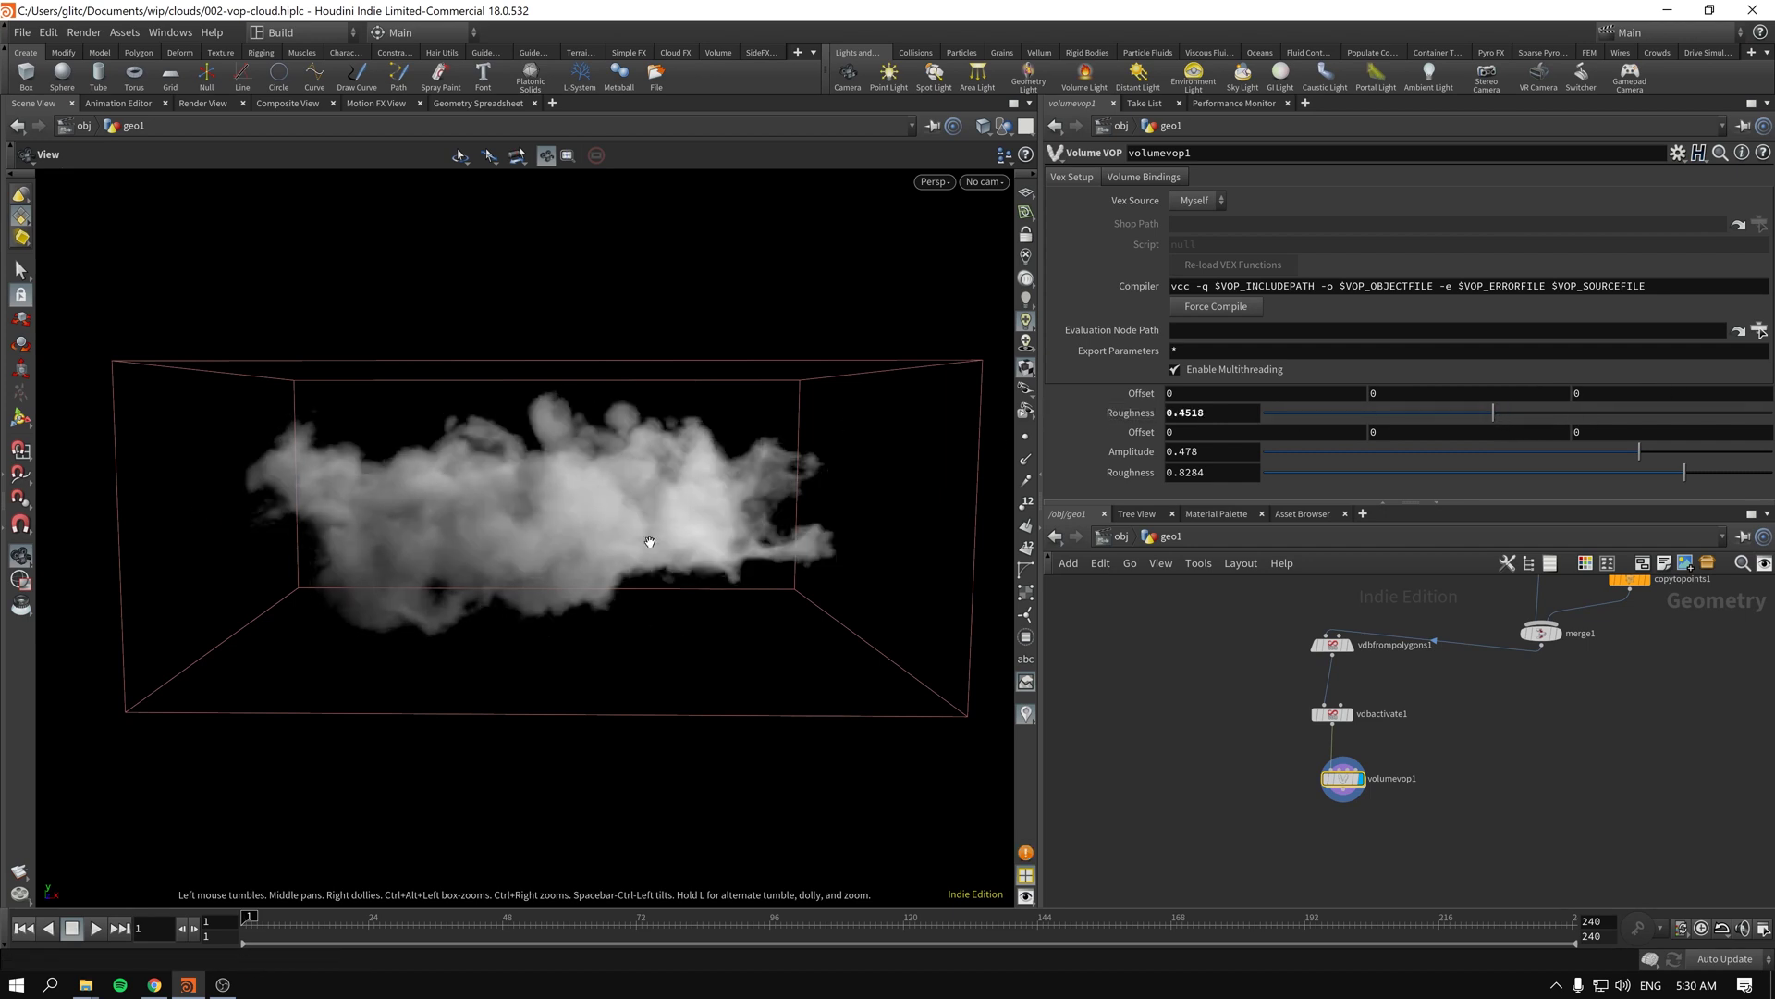
Step: Set the first Roughness to 0.5973 and key Offset and Roughness at frame 1, then go to frame 36
drag(1607, 416, 1592, 421)
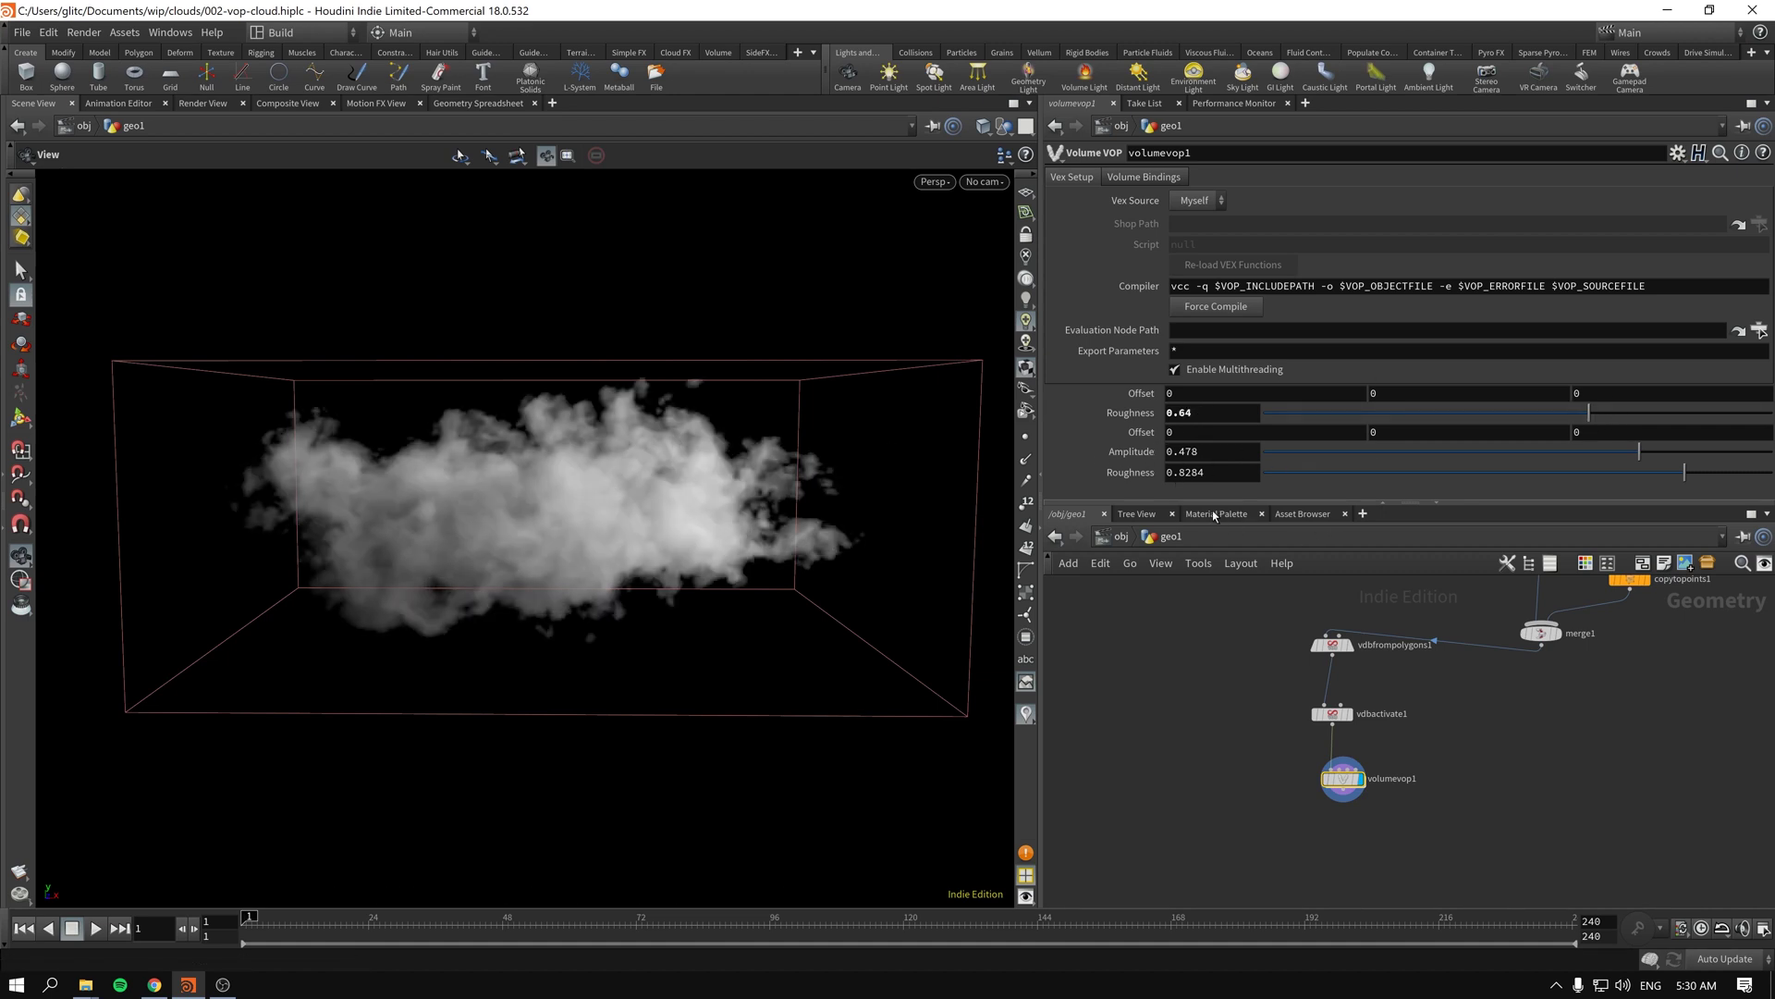
drag(1589, 417, 1570, 421)
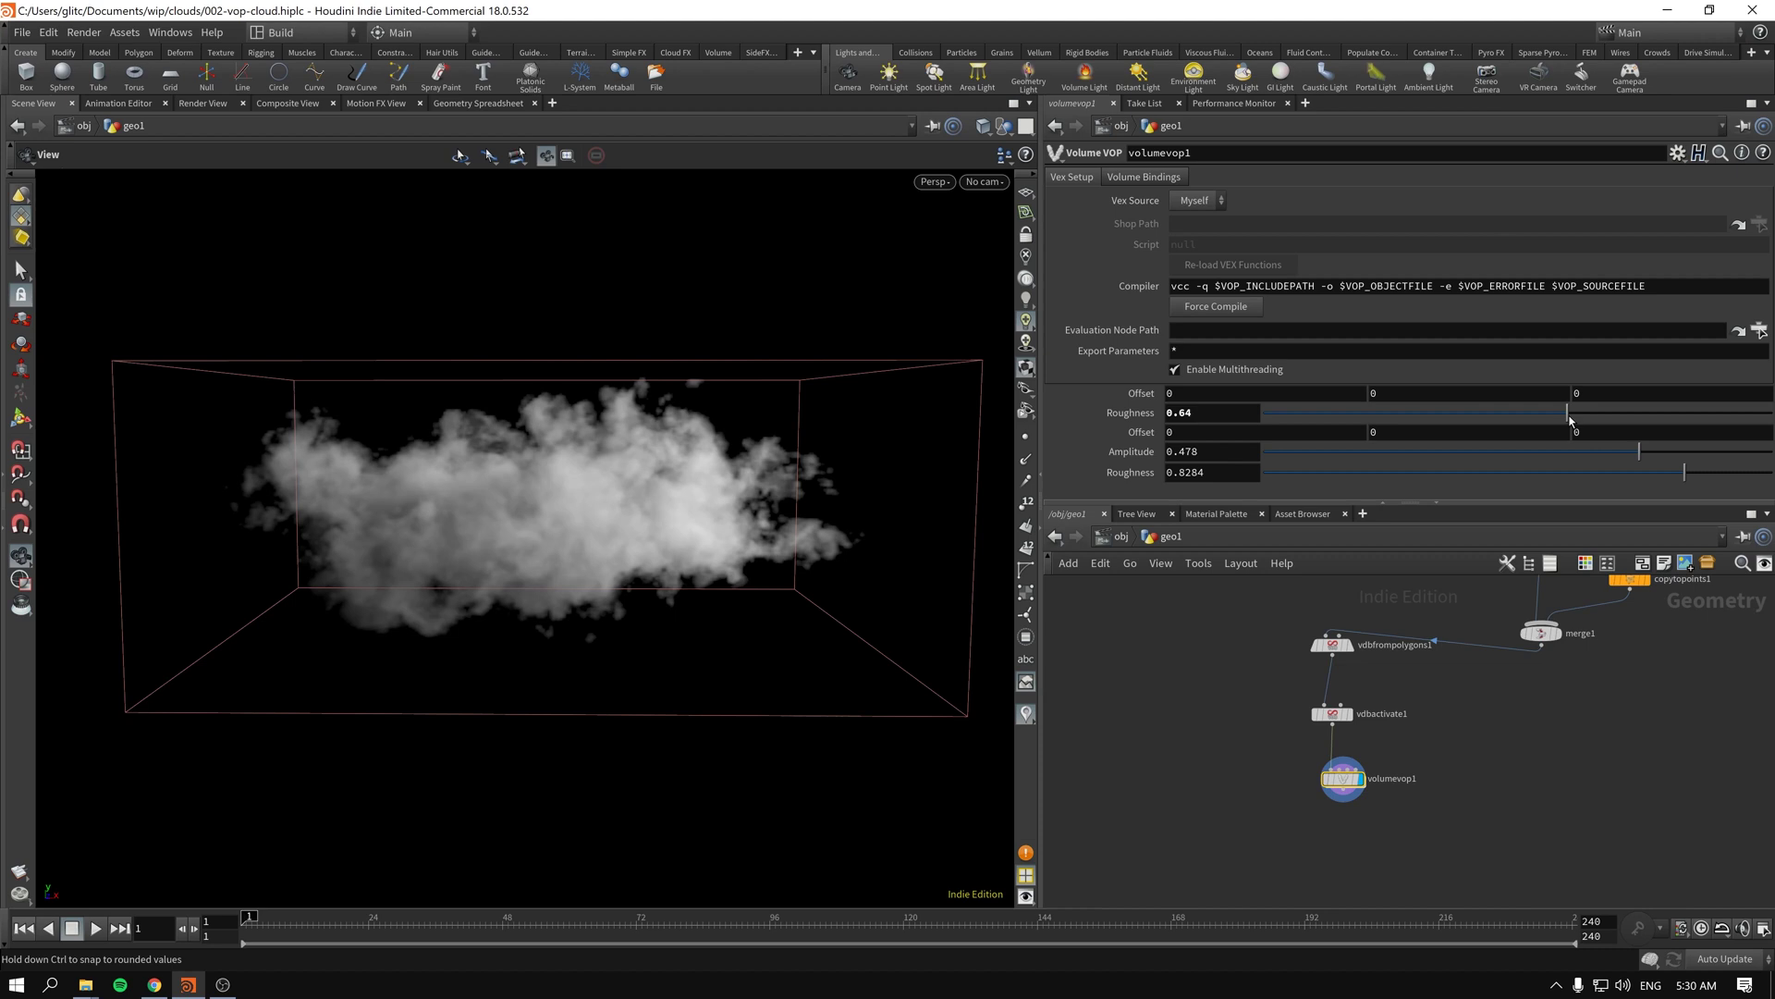
alt+click(1143, 393)
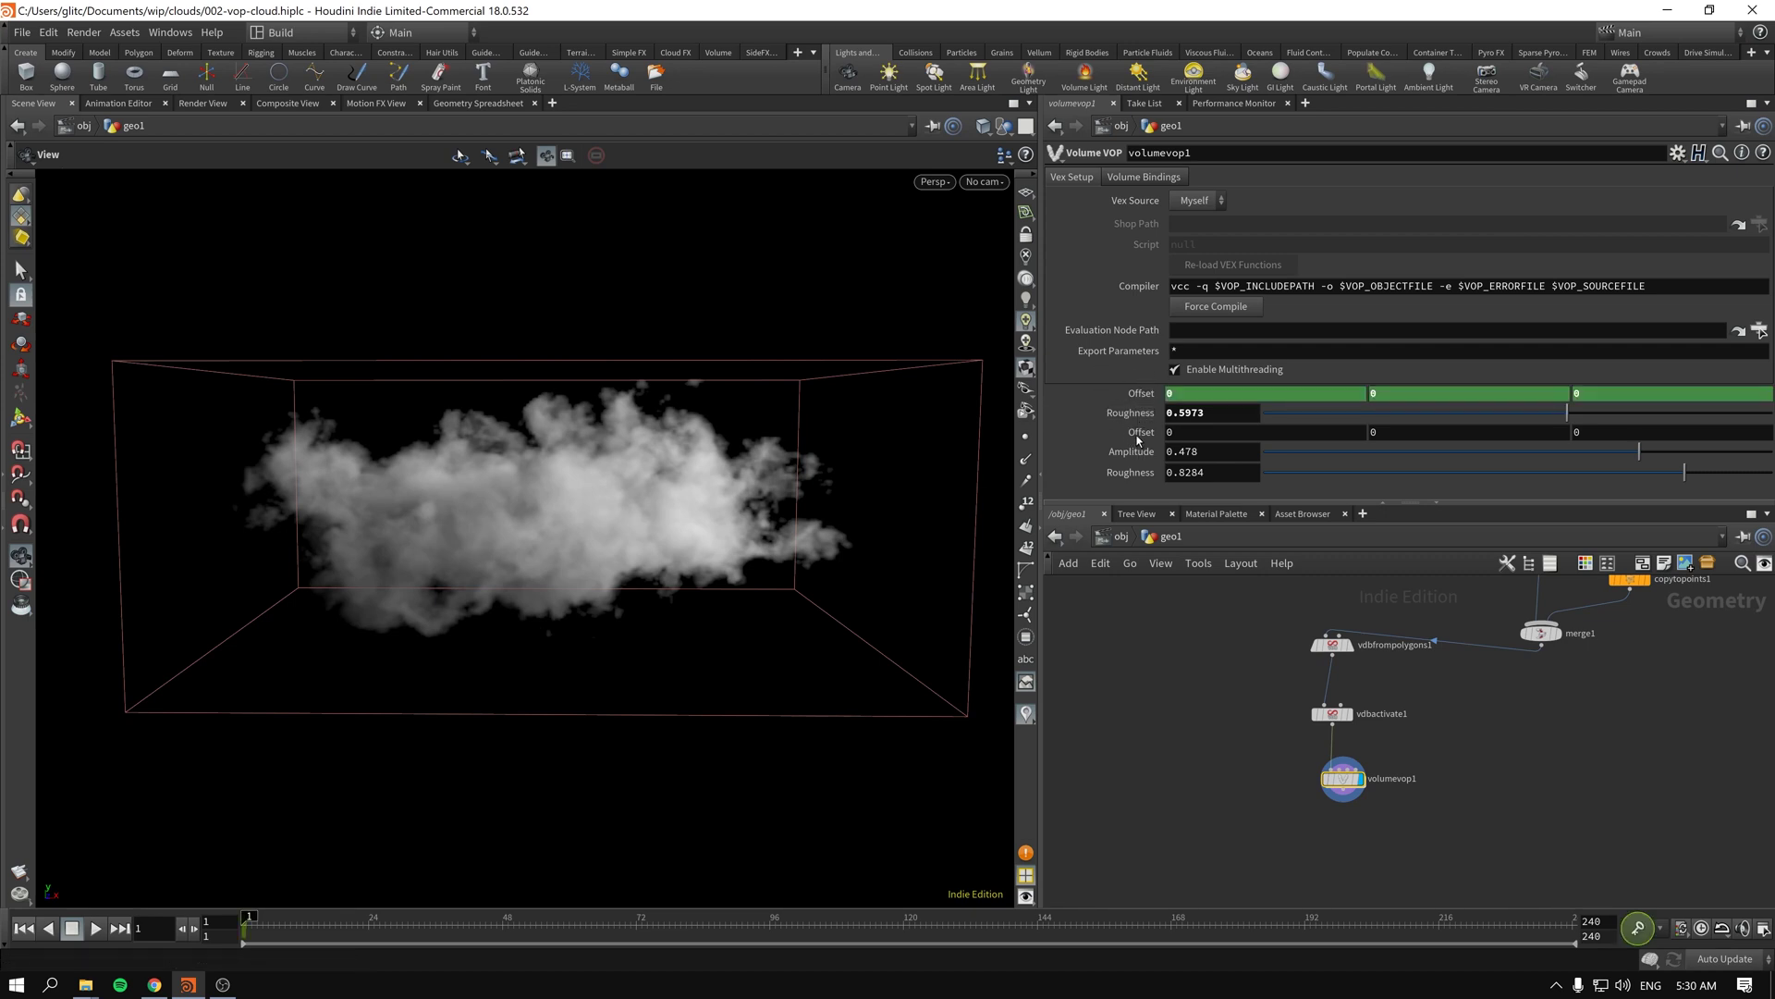
alt+click(1131, 413)
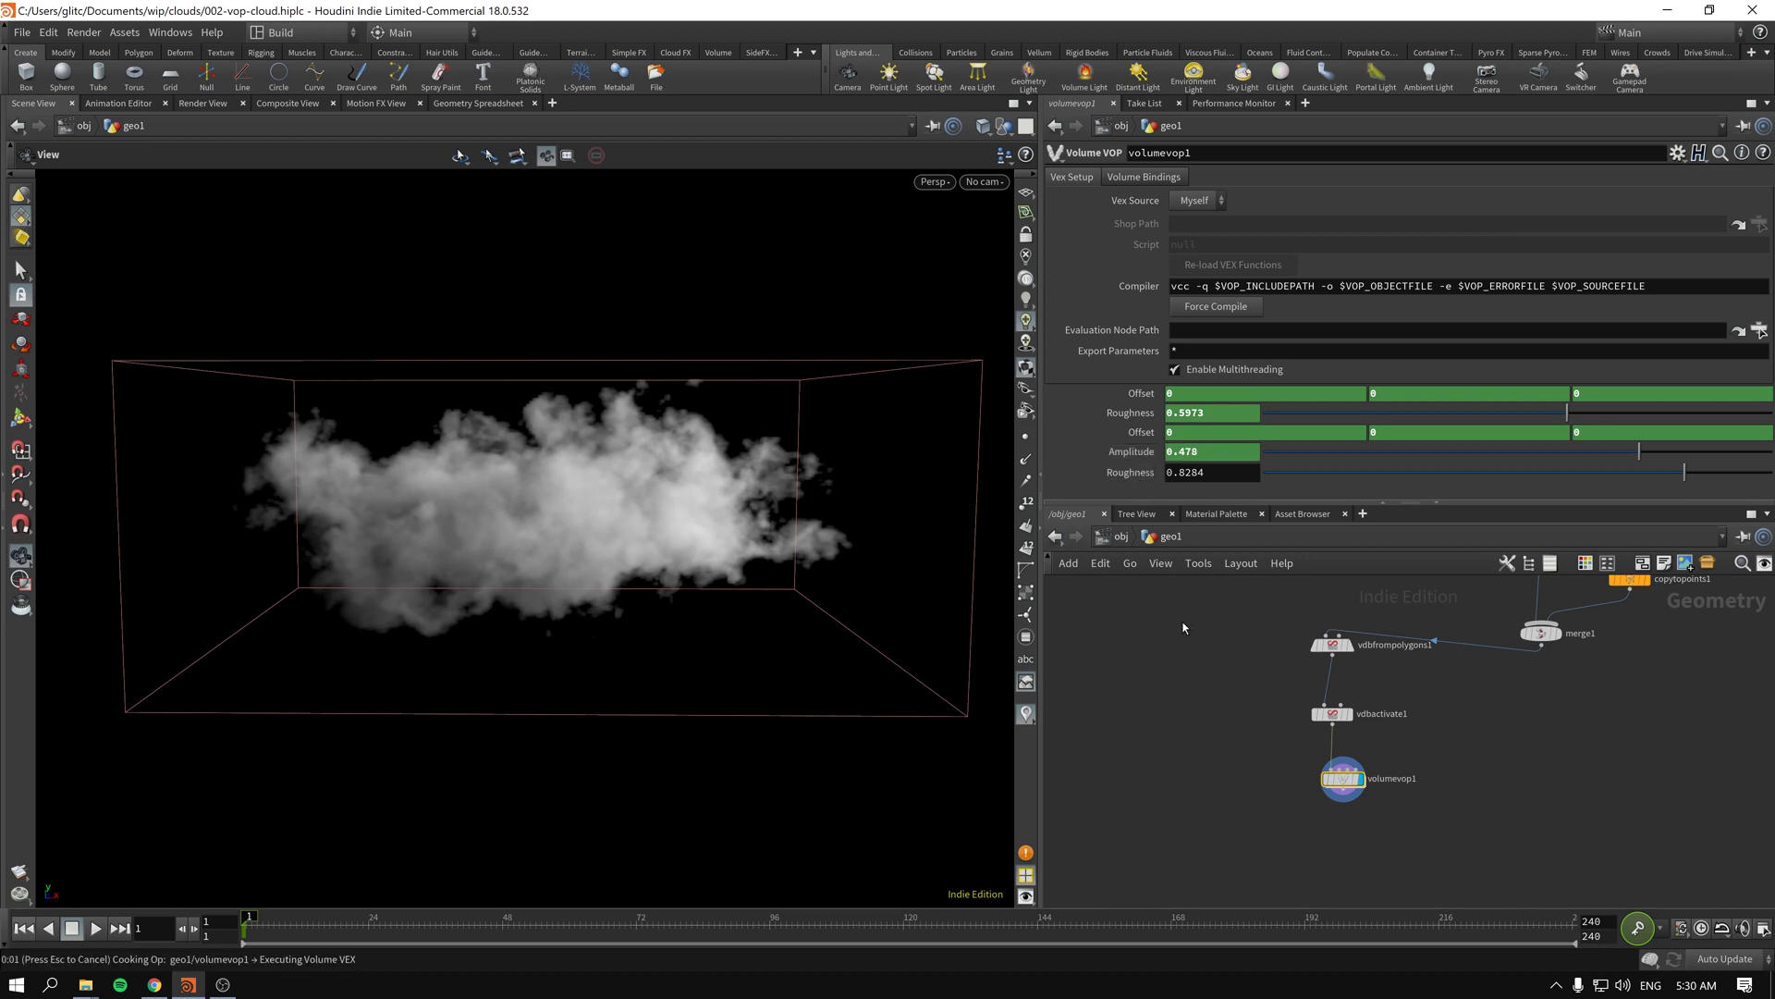
click(437, 931)
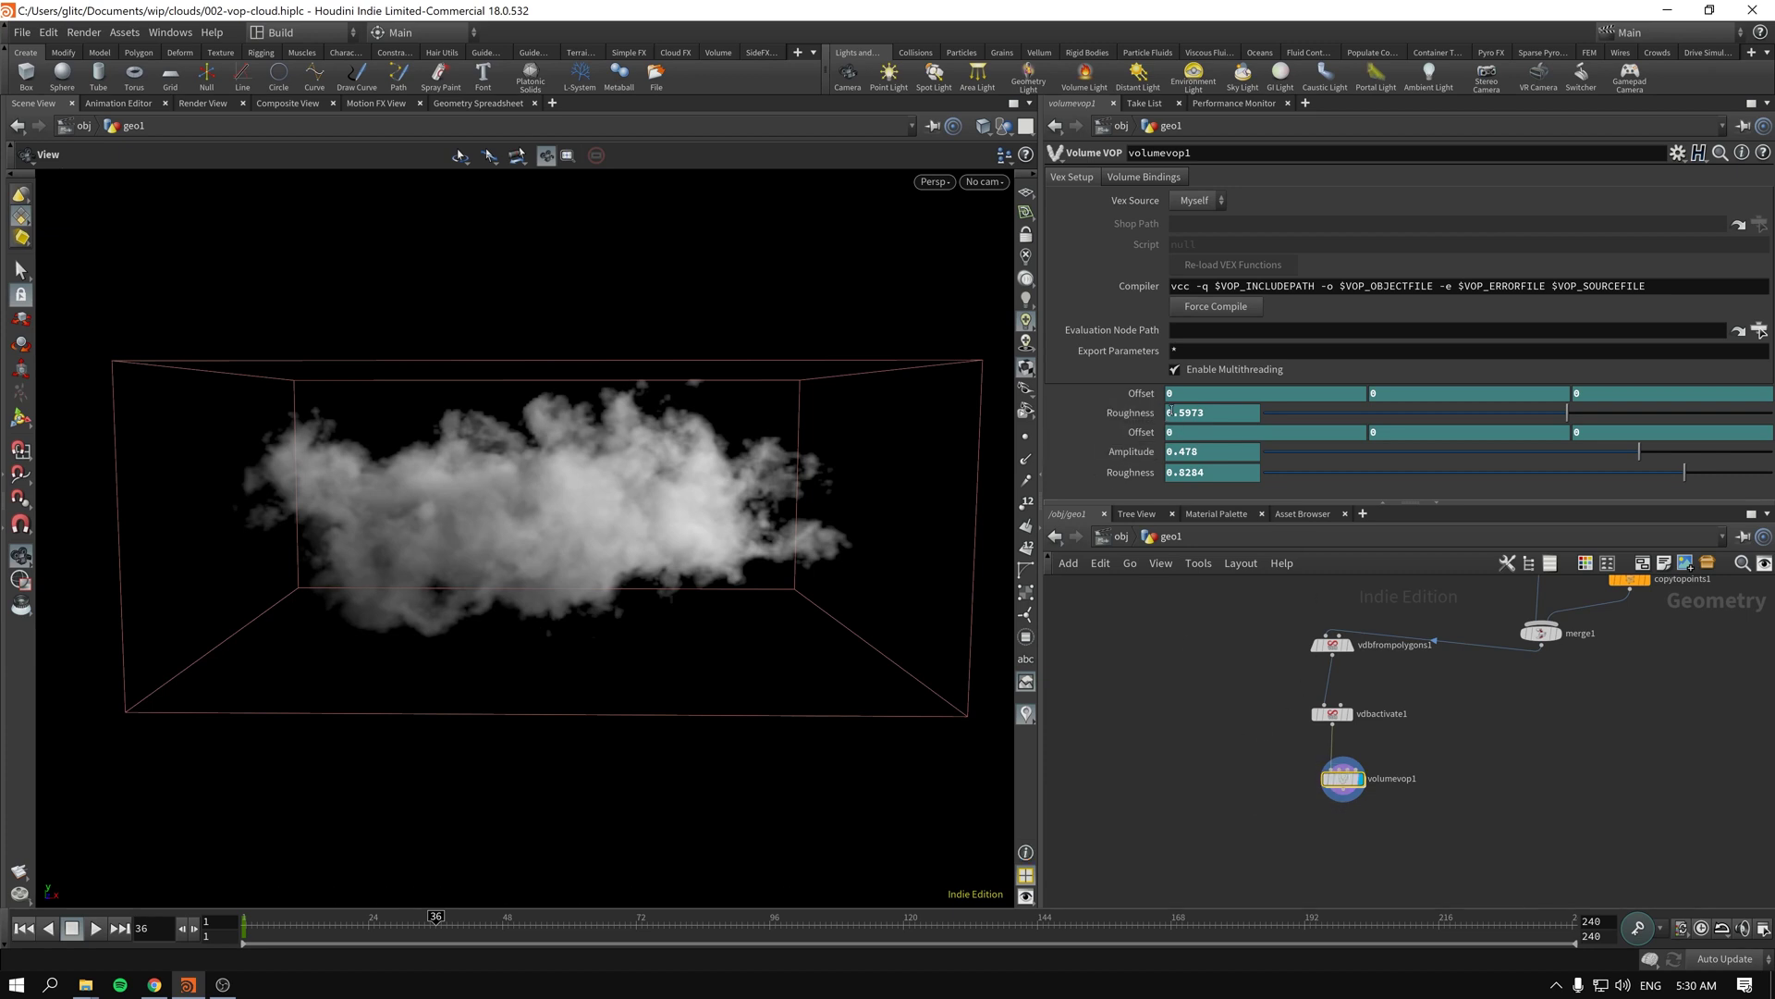
Step: At frame 36, set the first Offset to 0.5 and Roughness to 0.55, and key both
click(1236, 398)
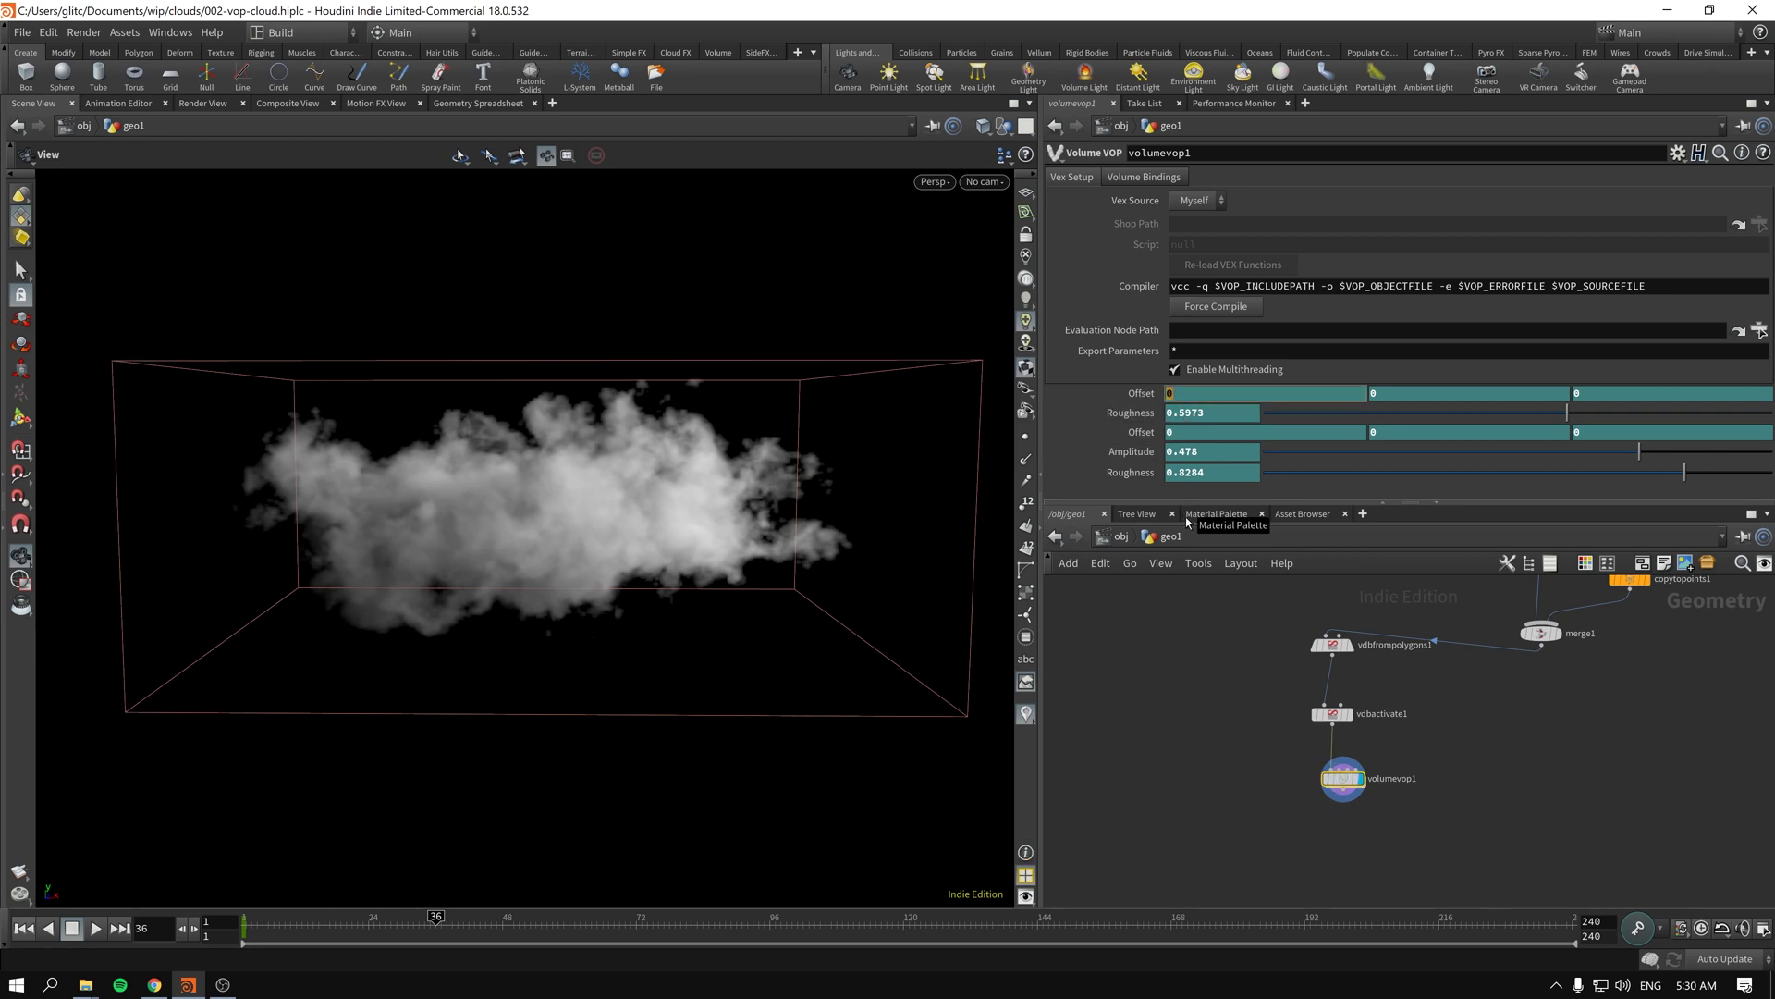
key(Return)
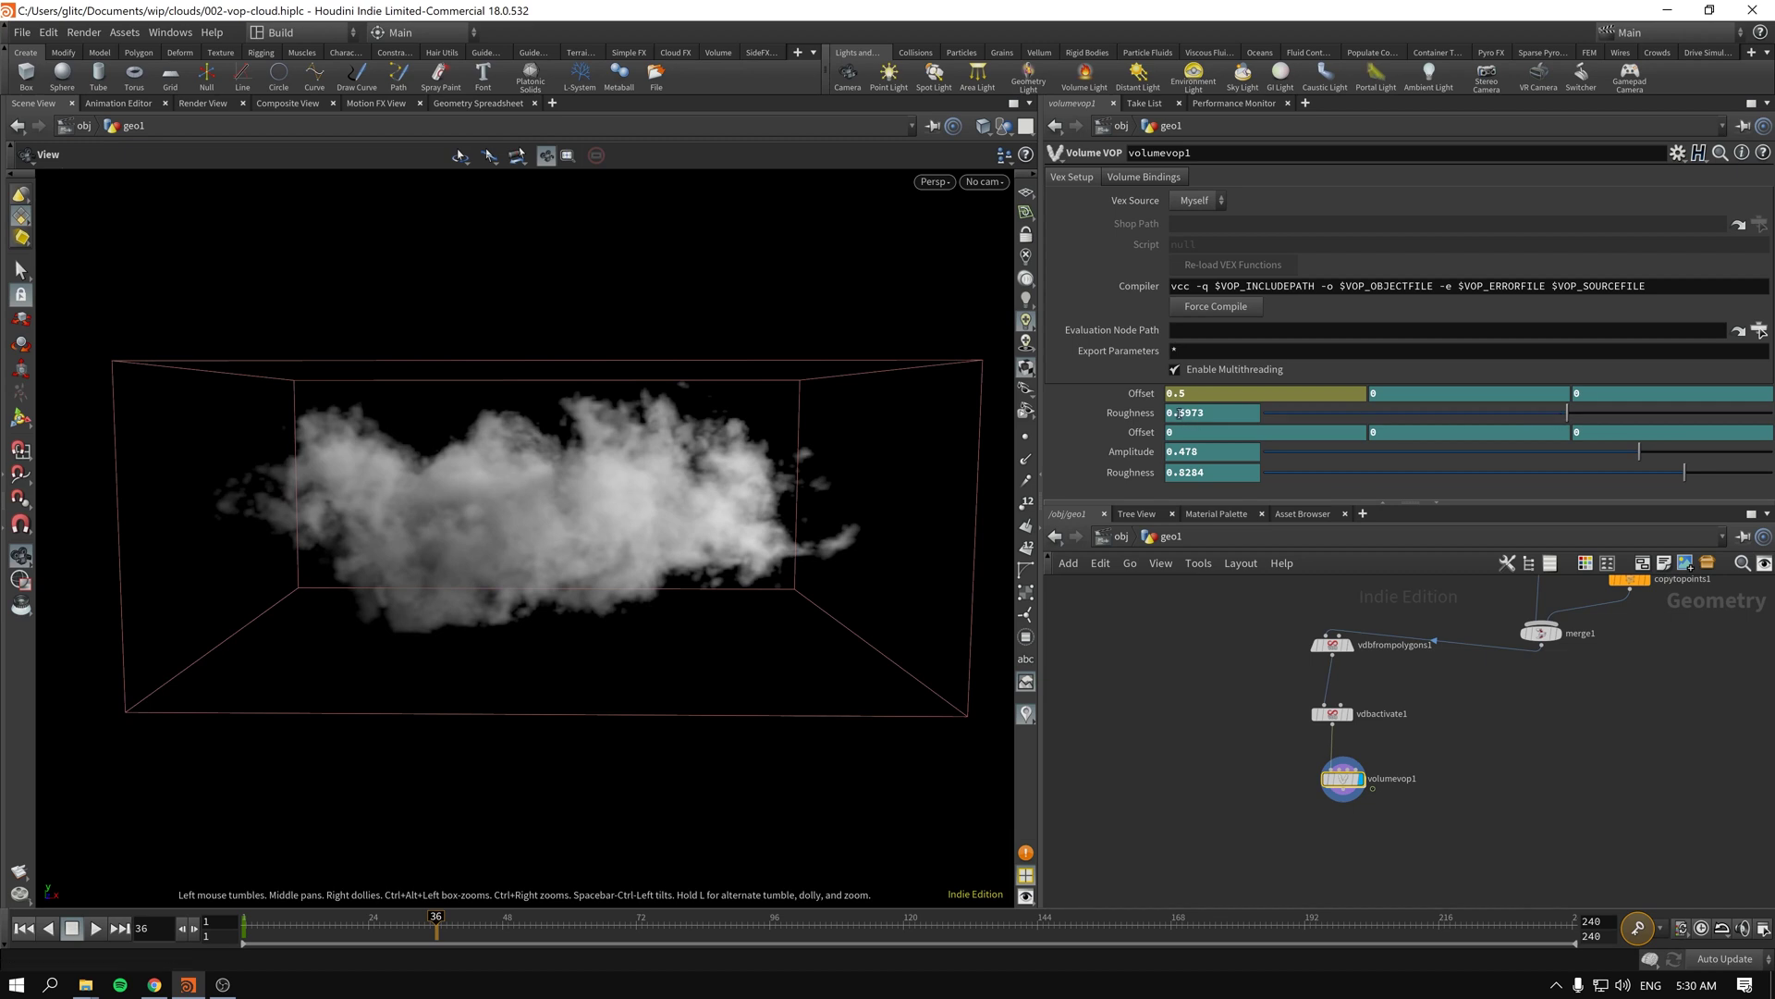
click(1218, 414)
key(Return)
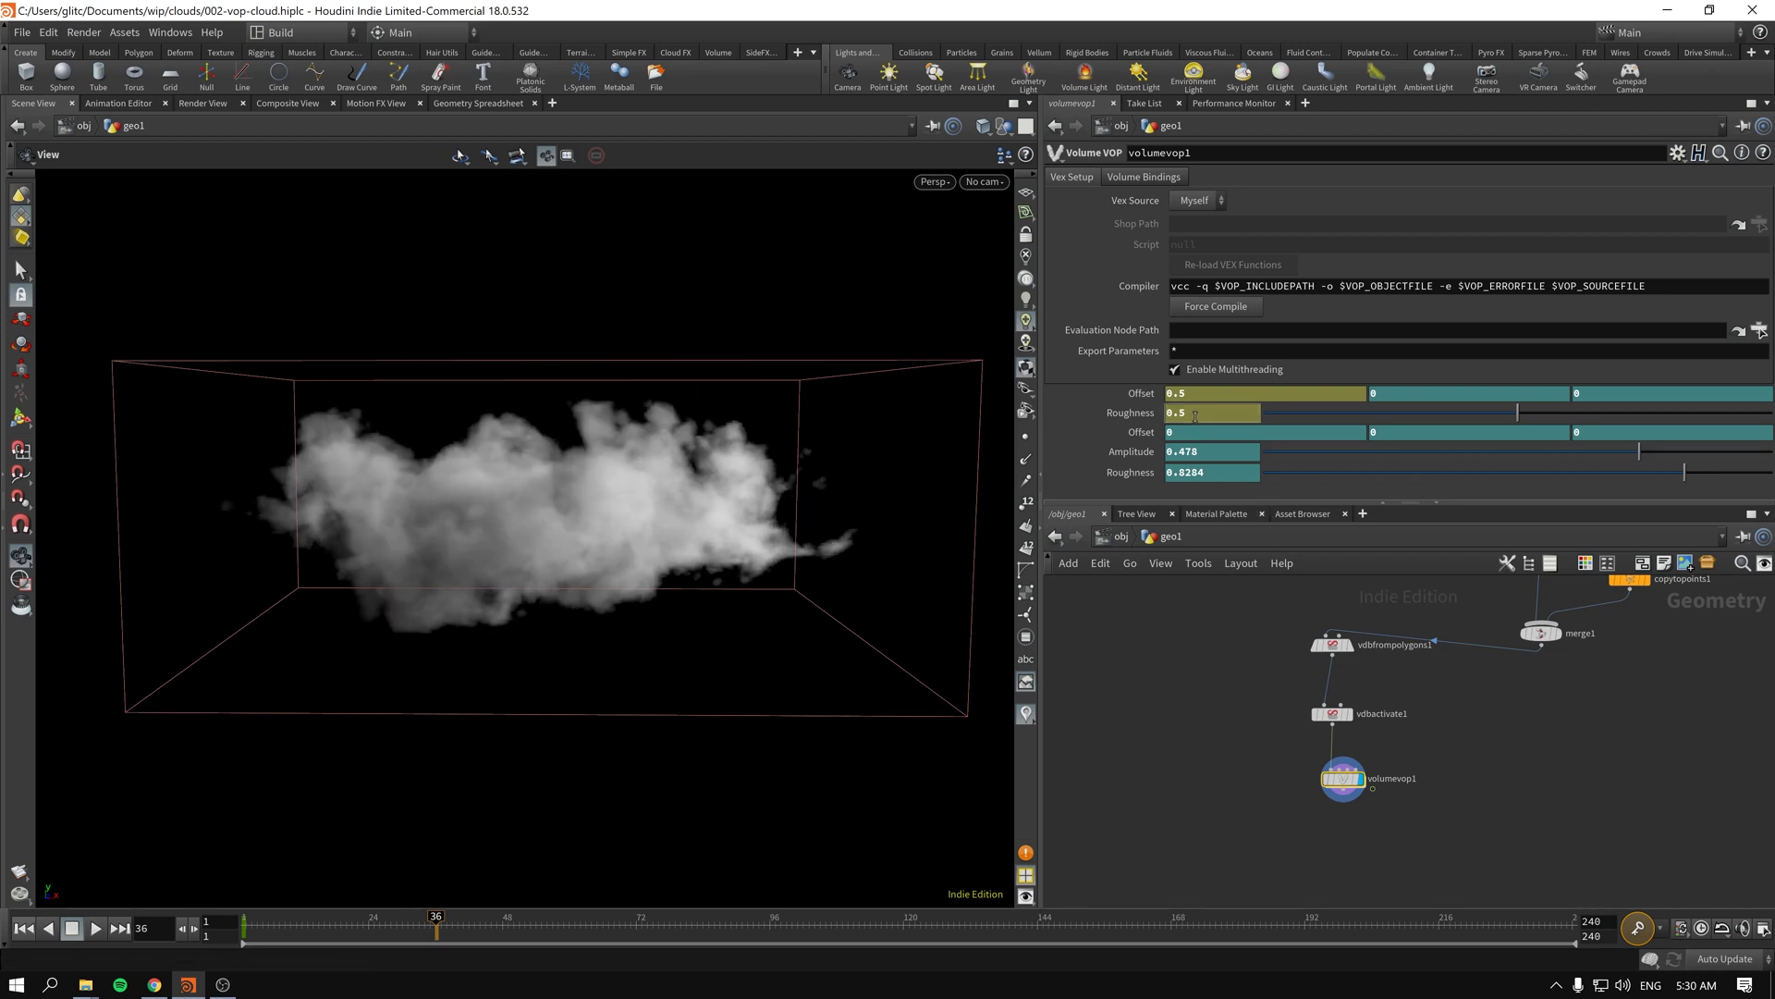
scroll(1195, 416, up, 1)
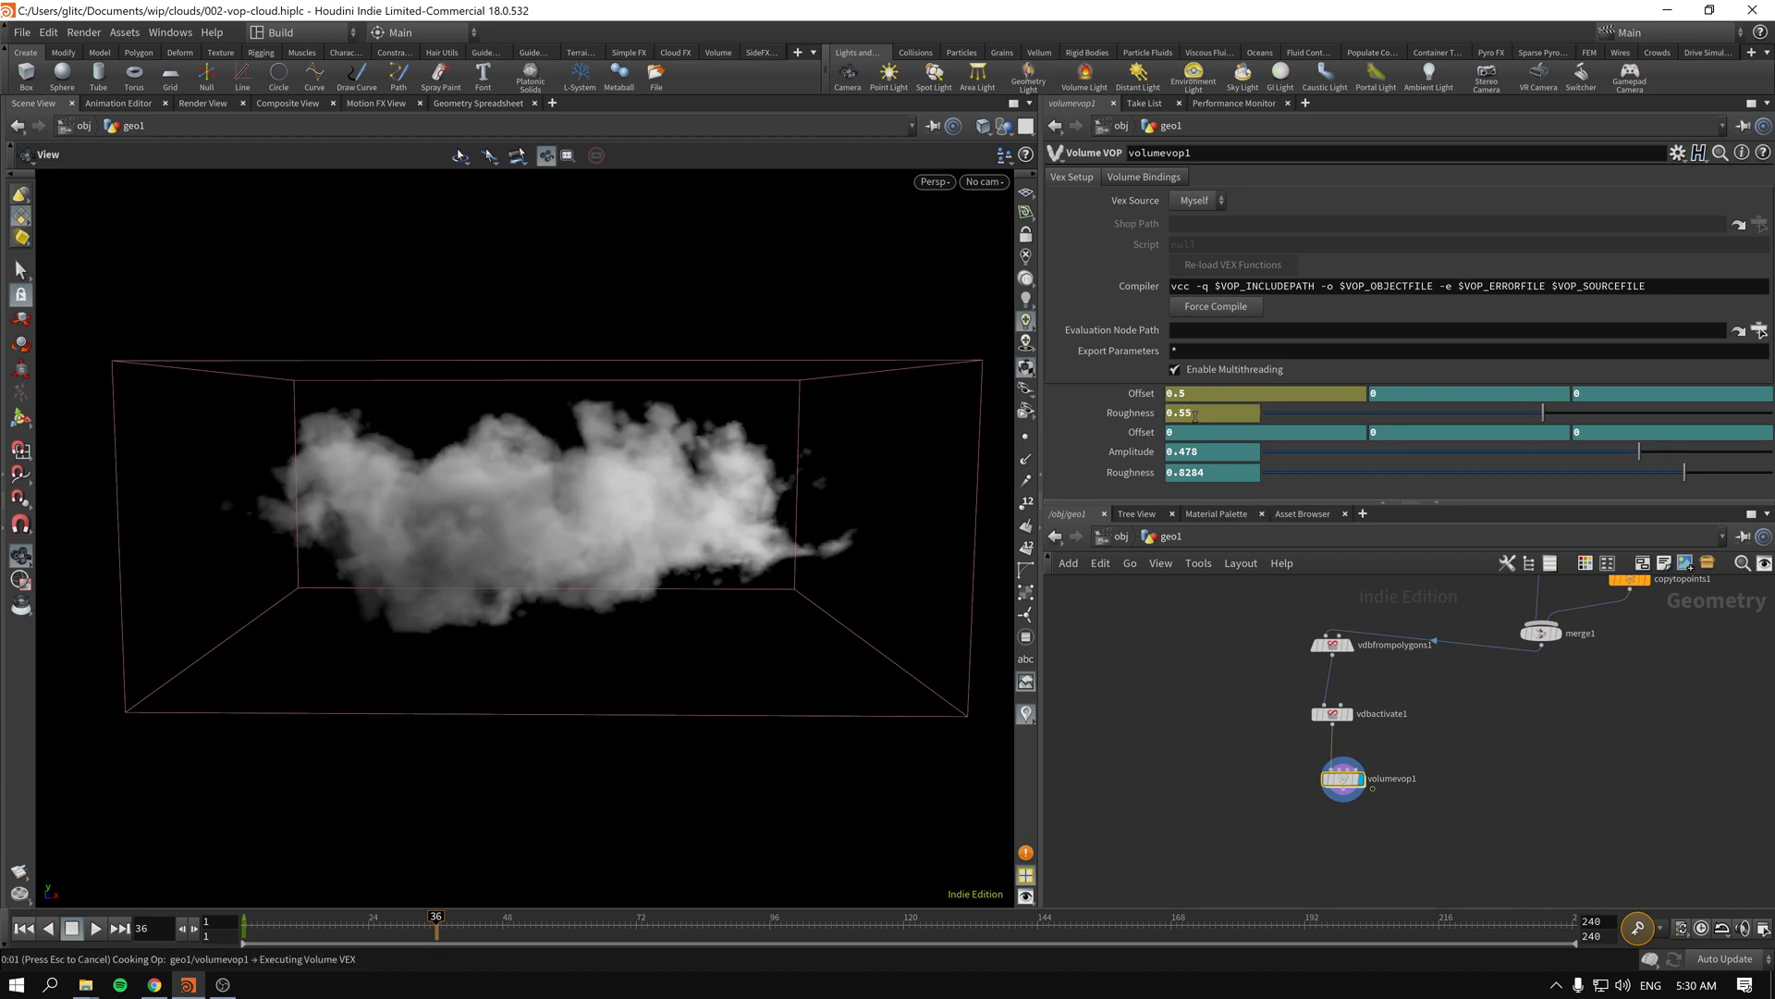
alt+click(1146, 395)
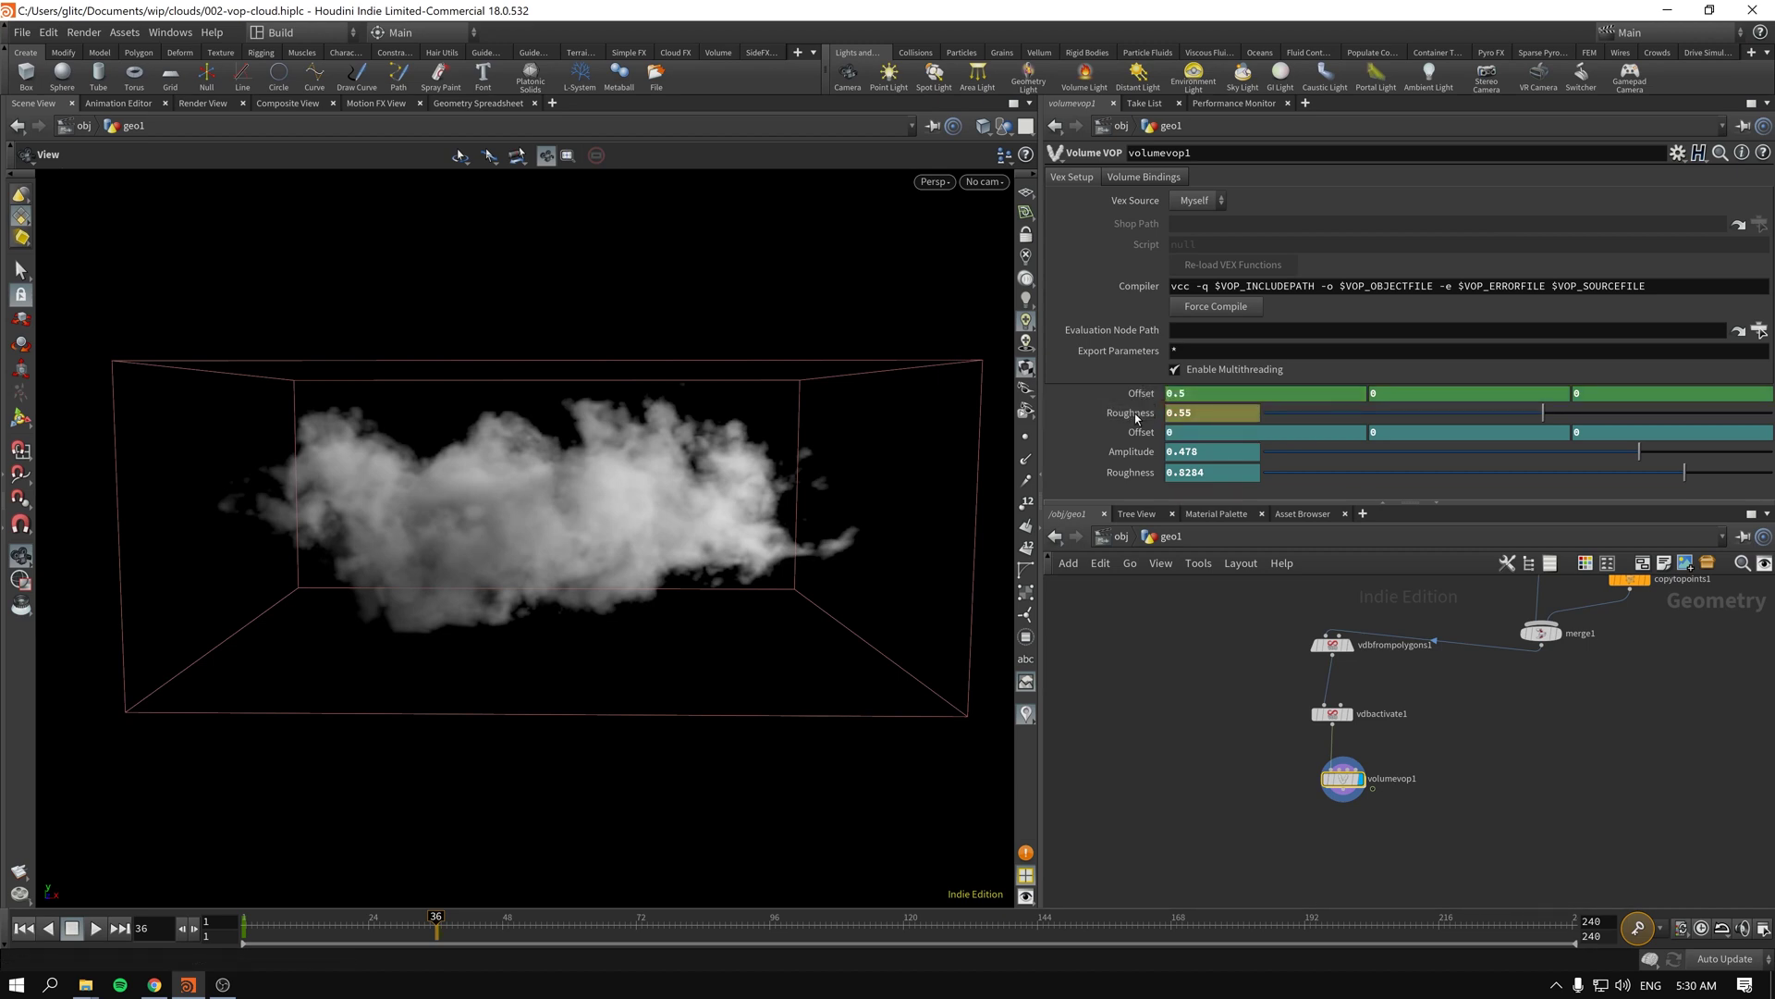
alt+click(1135, 414)
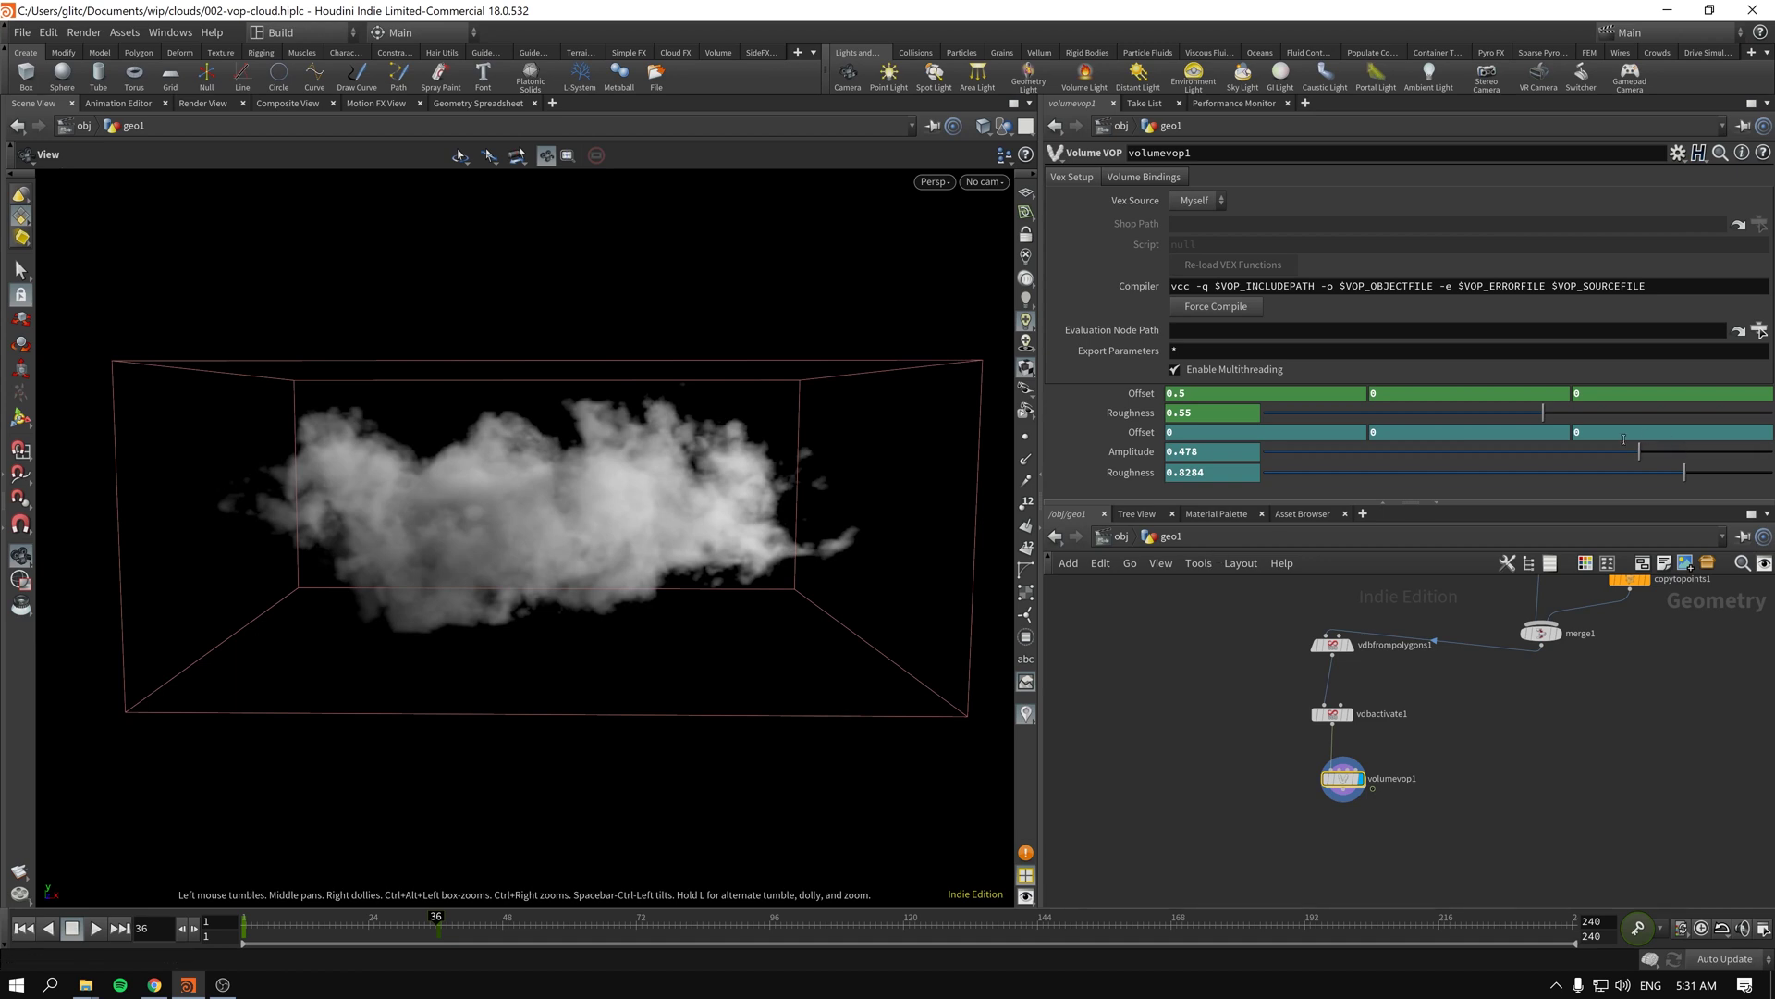
Step: Set second Offset z 0.5, Amplitude 0.591, second Roughness 0.8464, and key the amplitude
drag(1238, 769, 1439, 842)
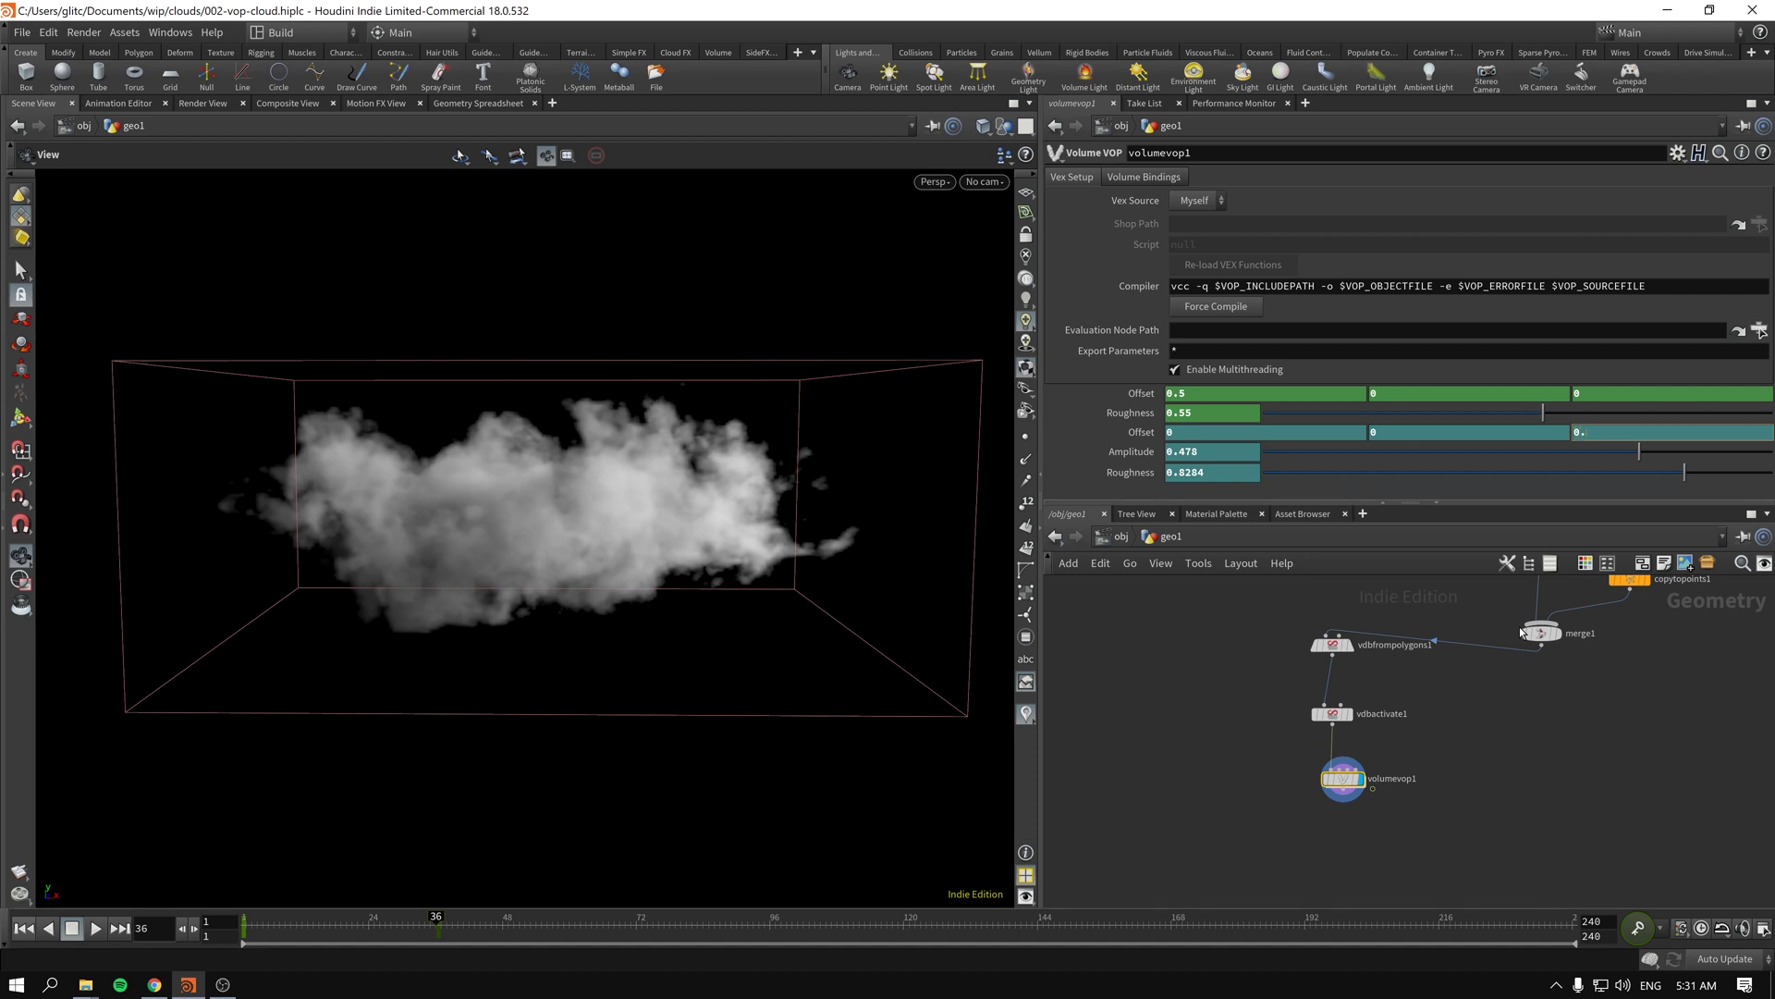
text(5)
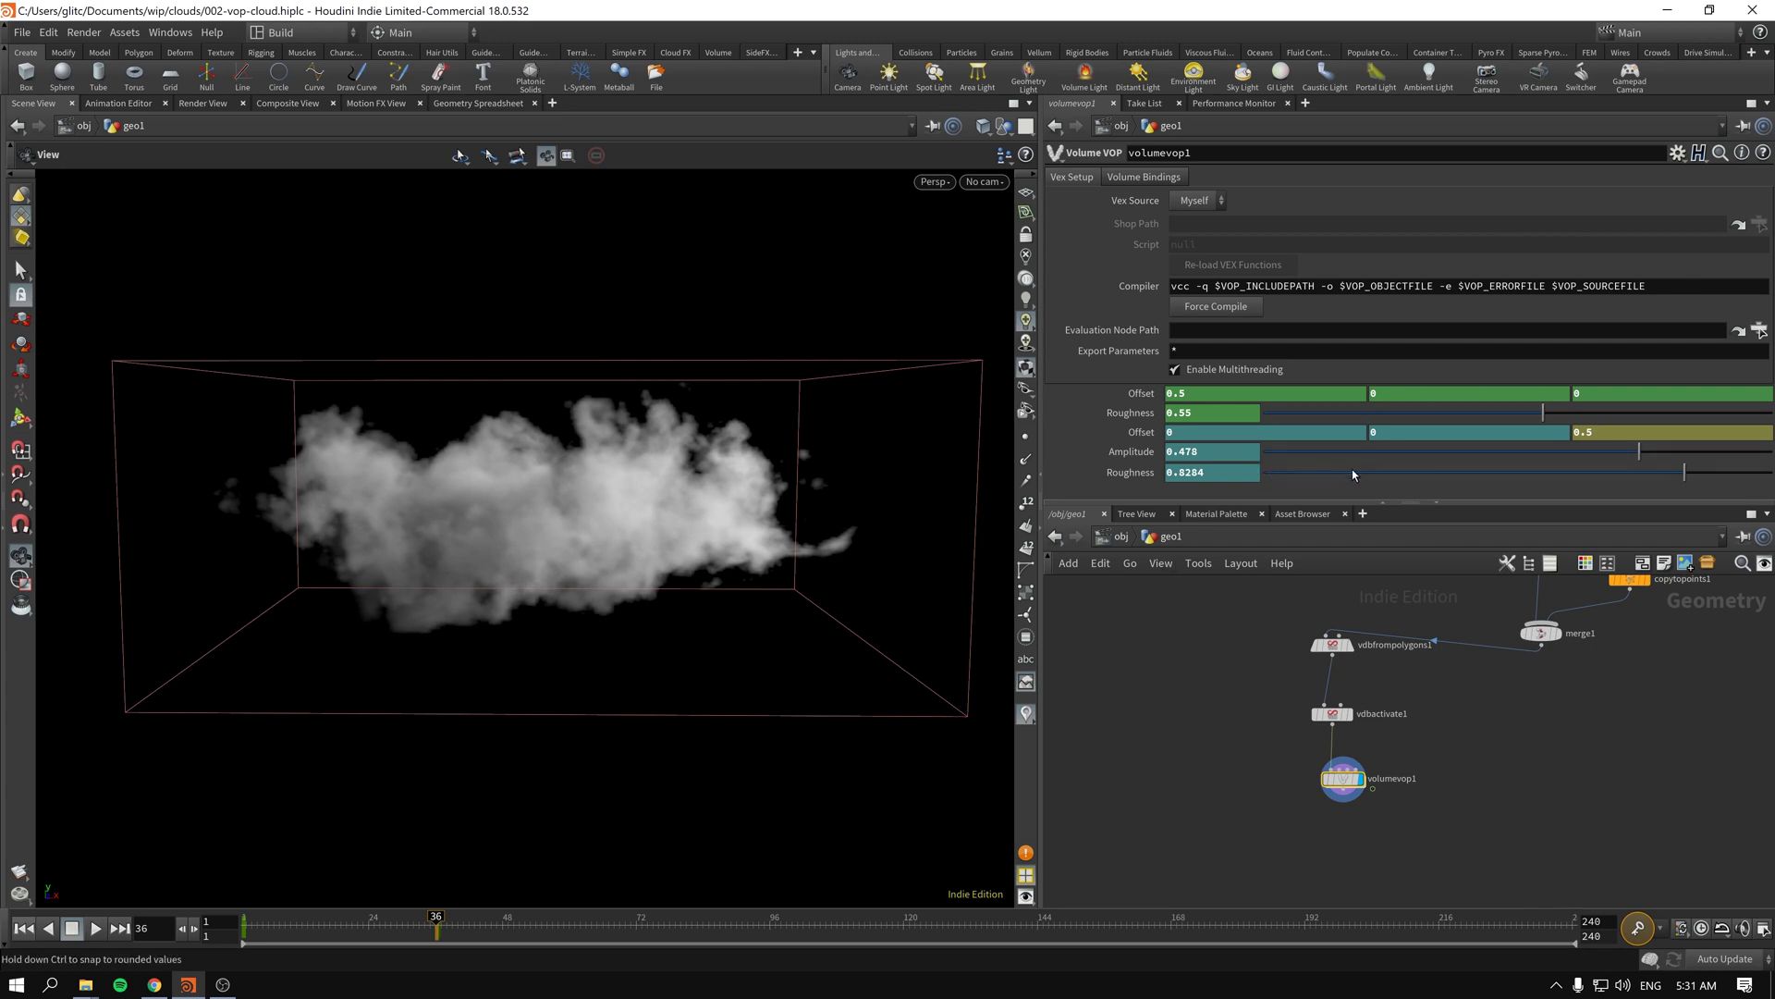
click(1668, 455)
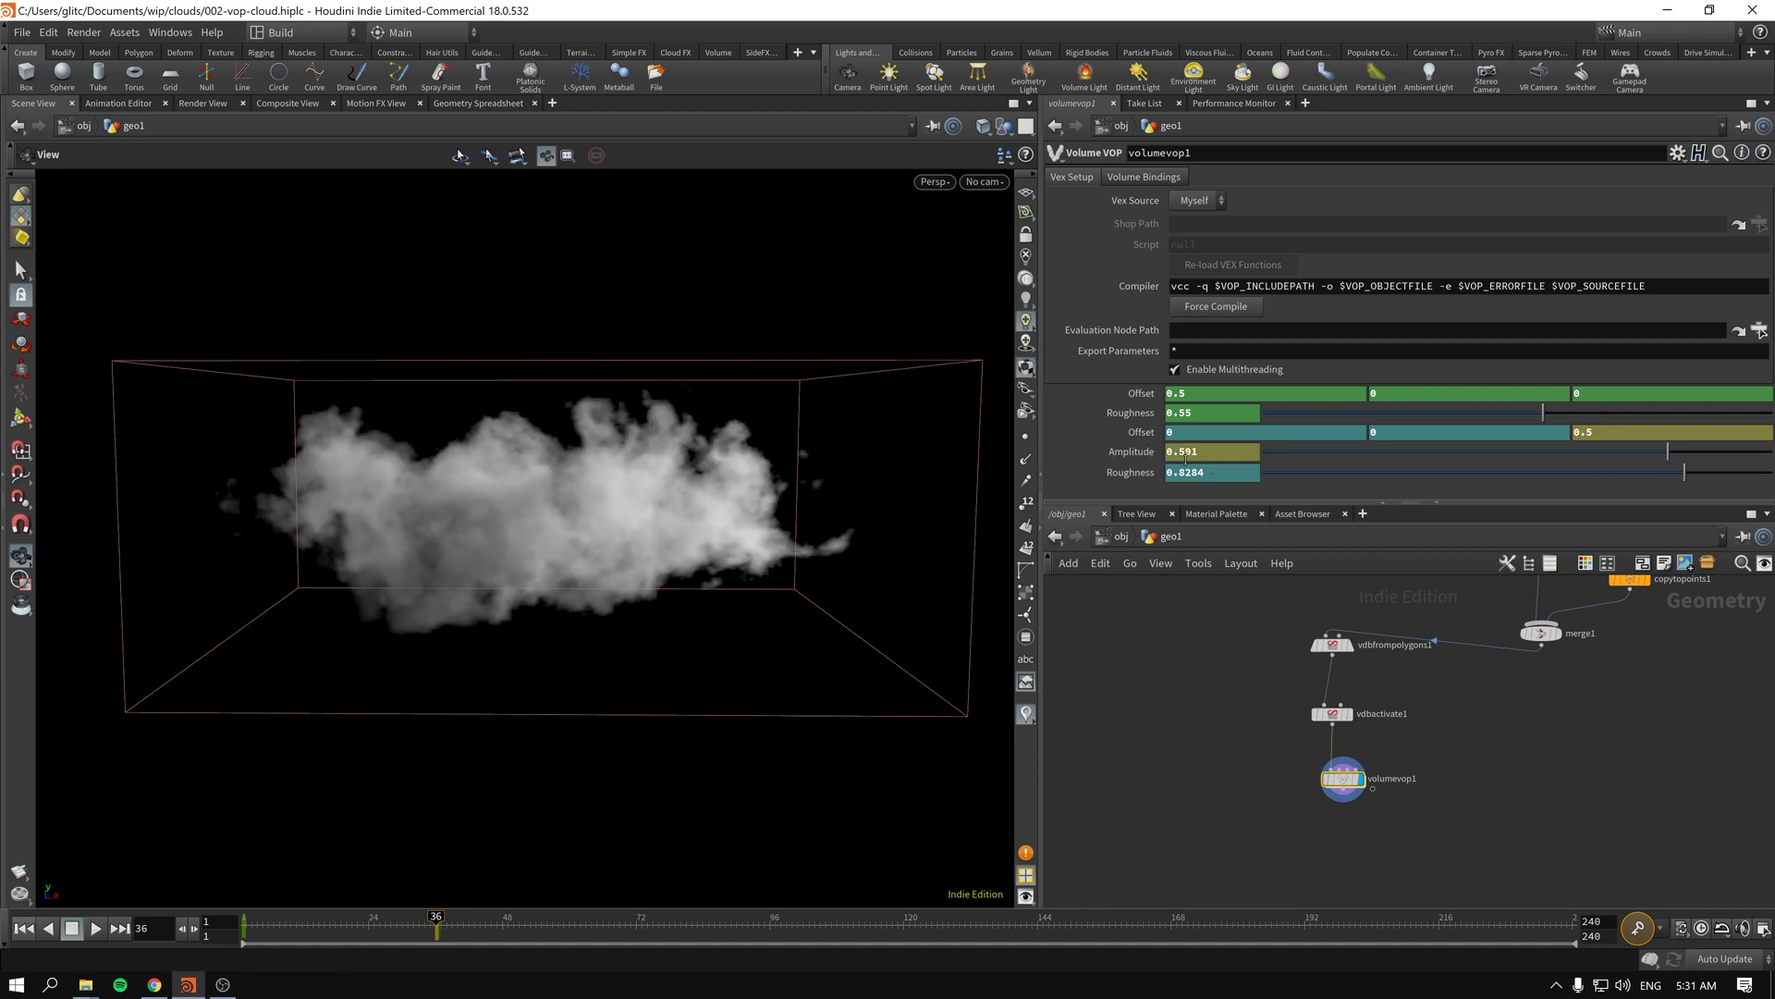
click(1694, 474)
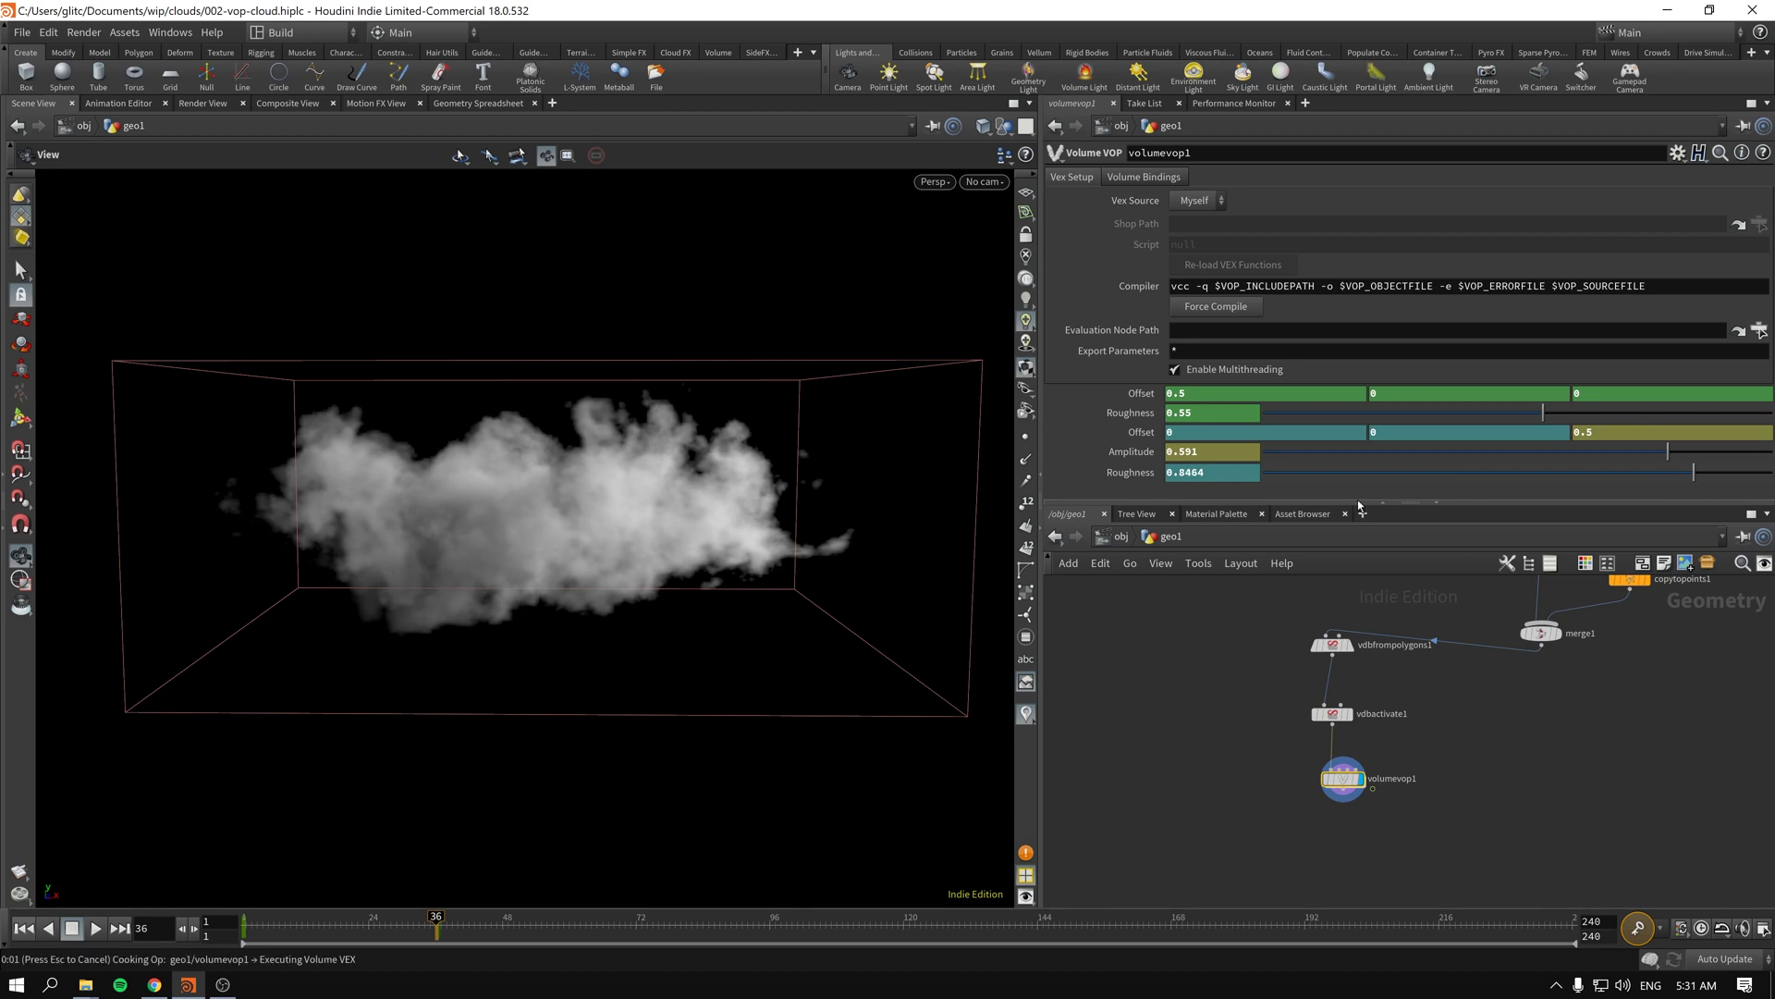
alt+click(1132, 457)
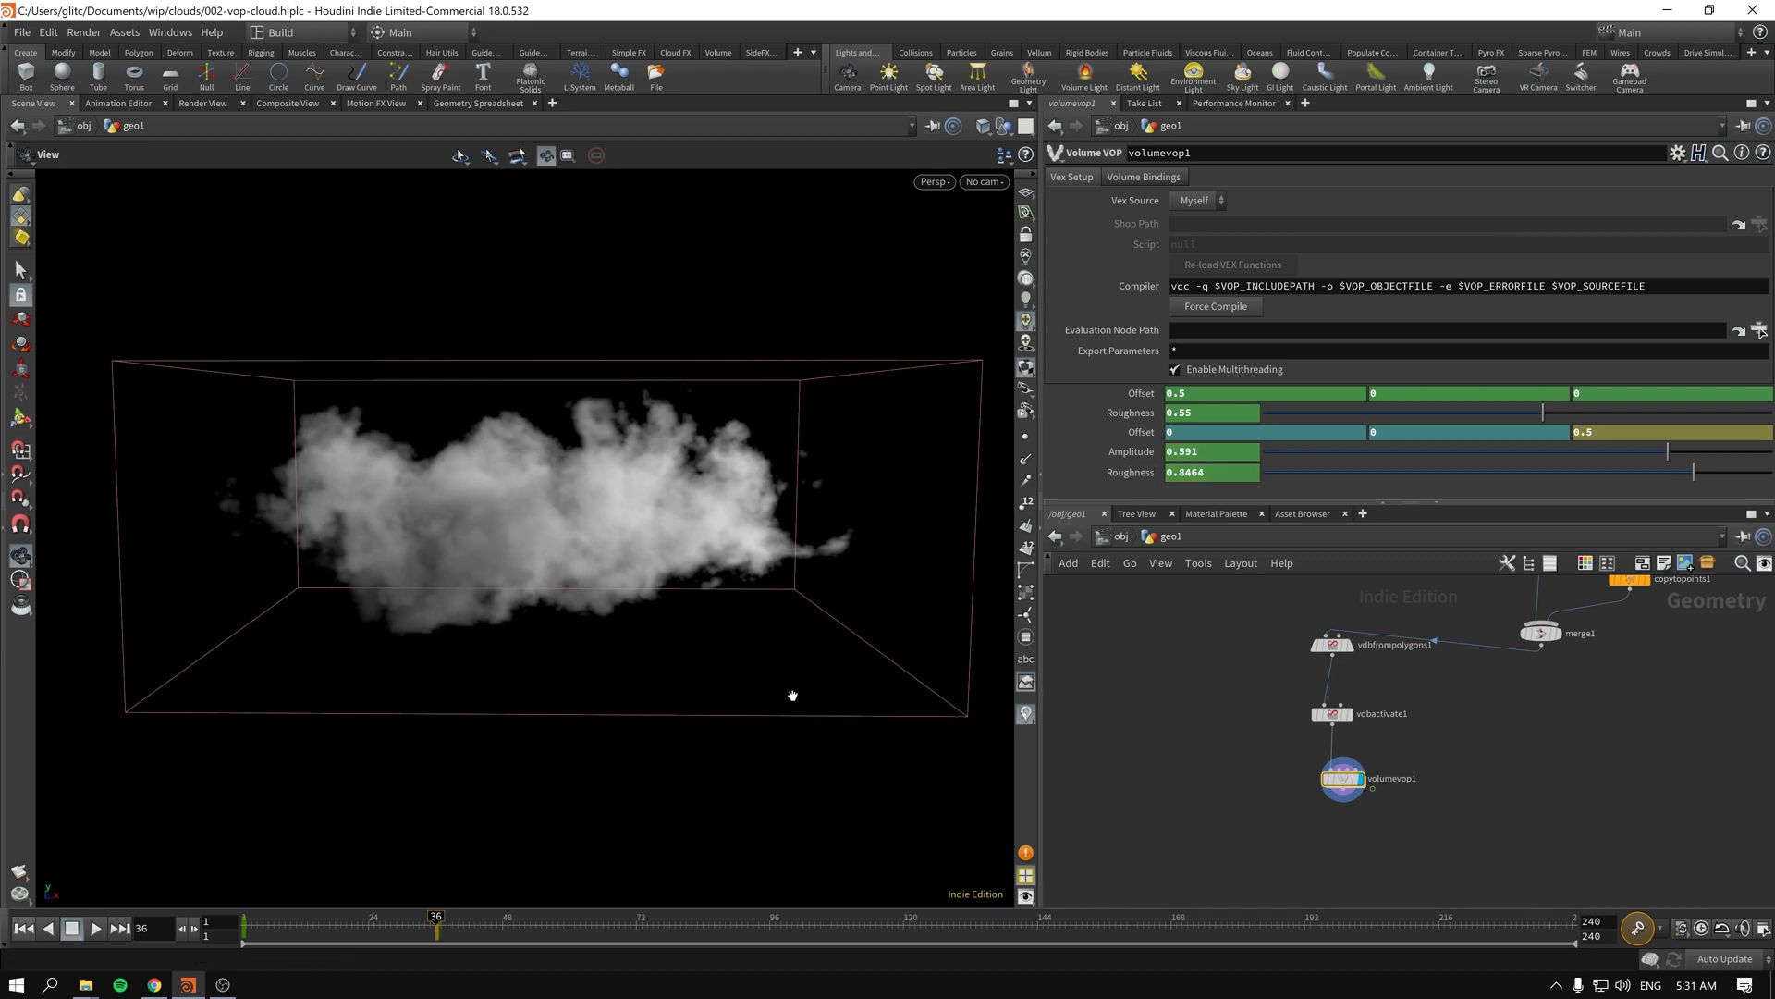
Step: Scrub the timeline back through frames 32, 22 and 2 to frame 1
click(413, 930)
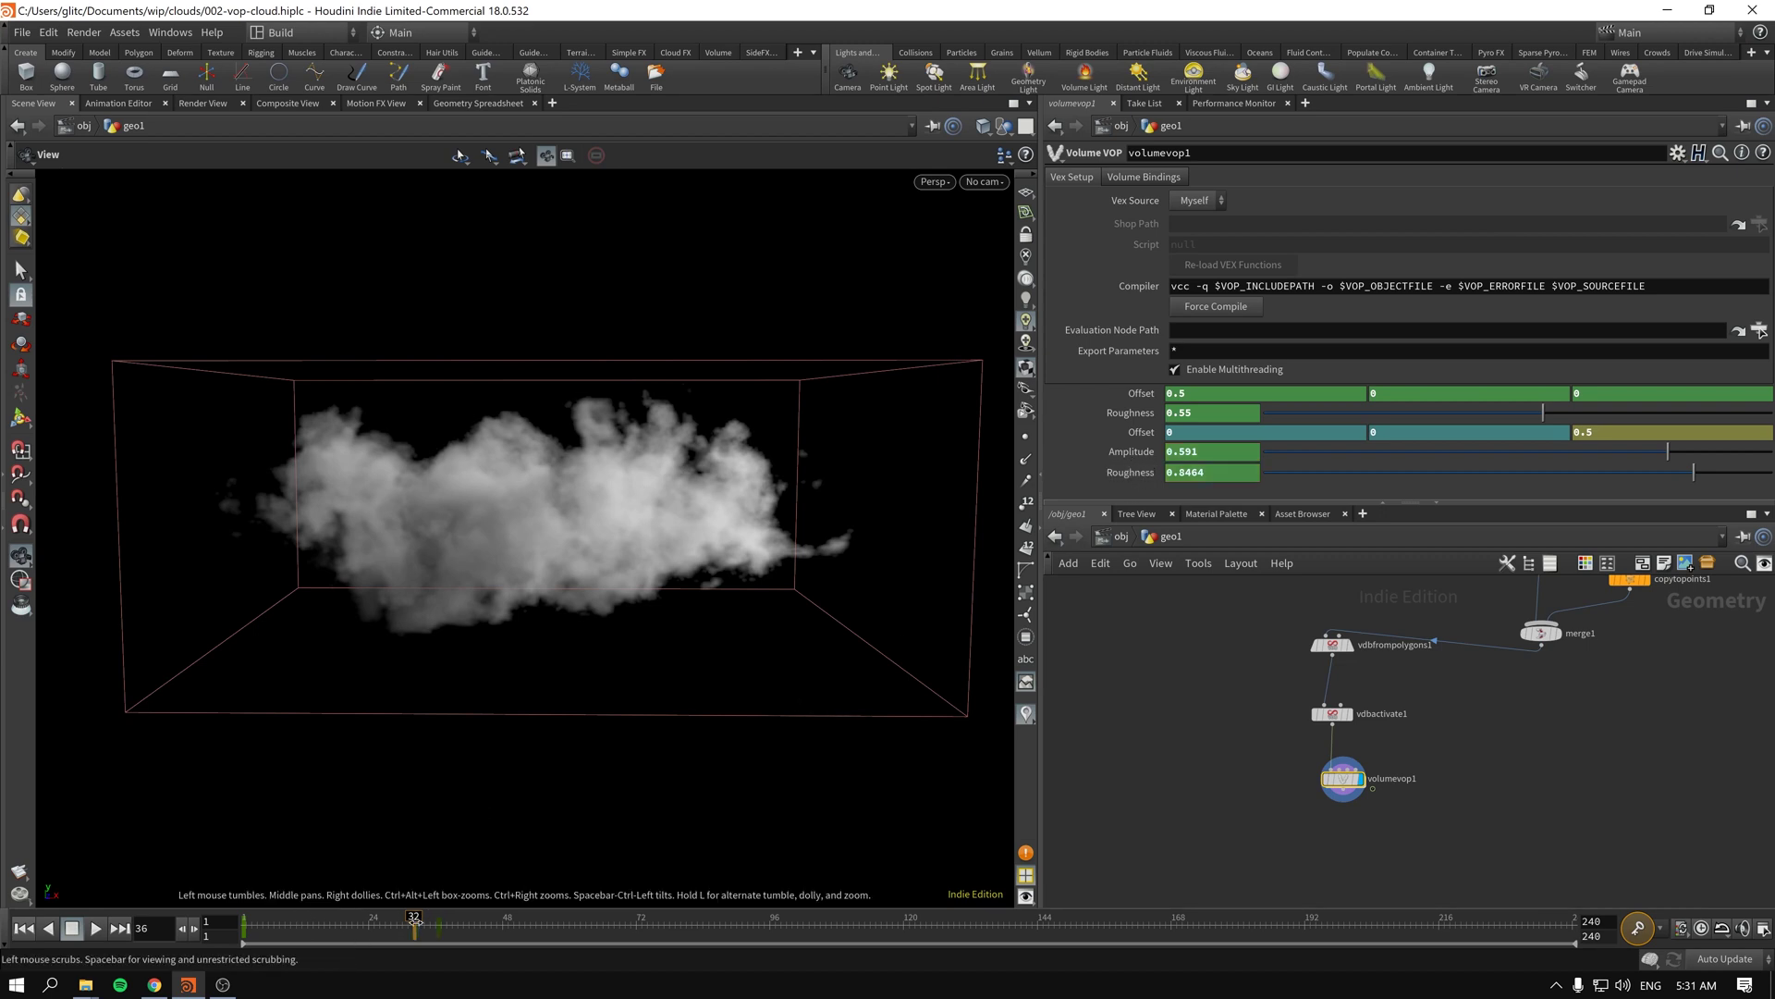
click(359, 925)
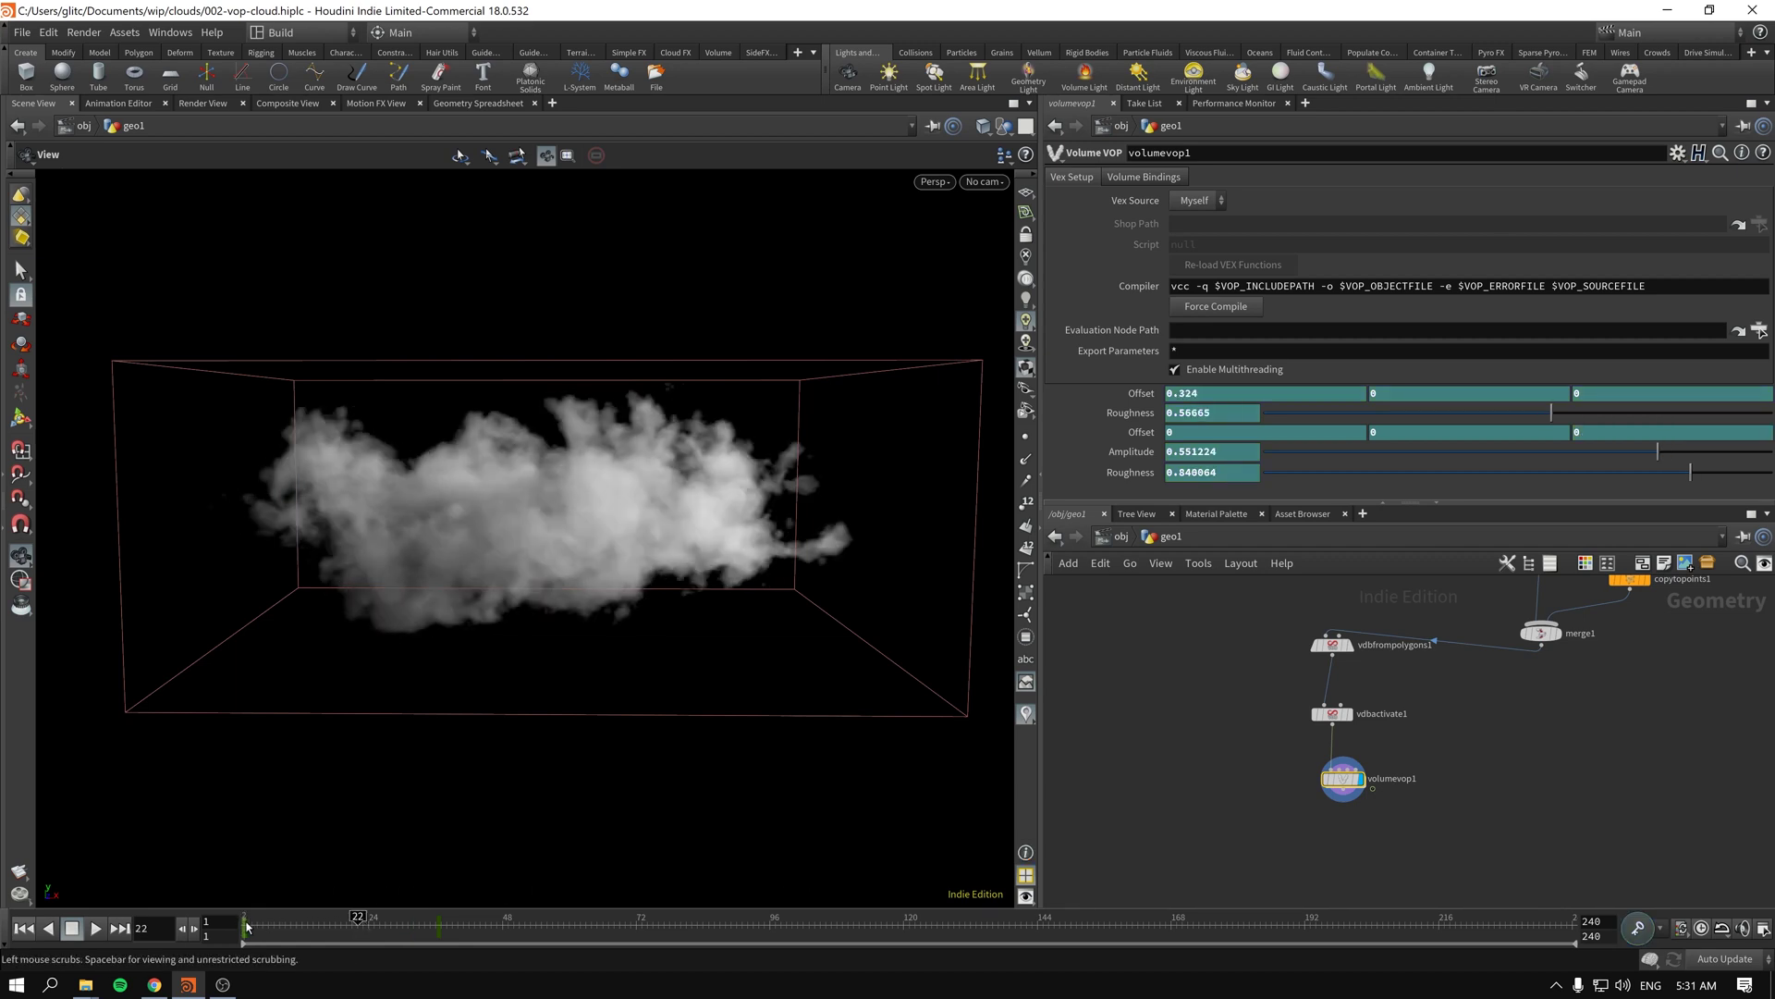
click(248, 925)
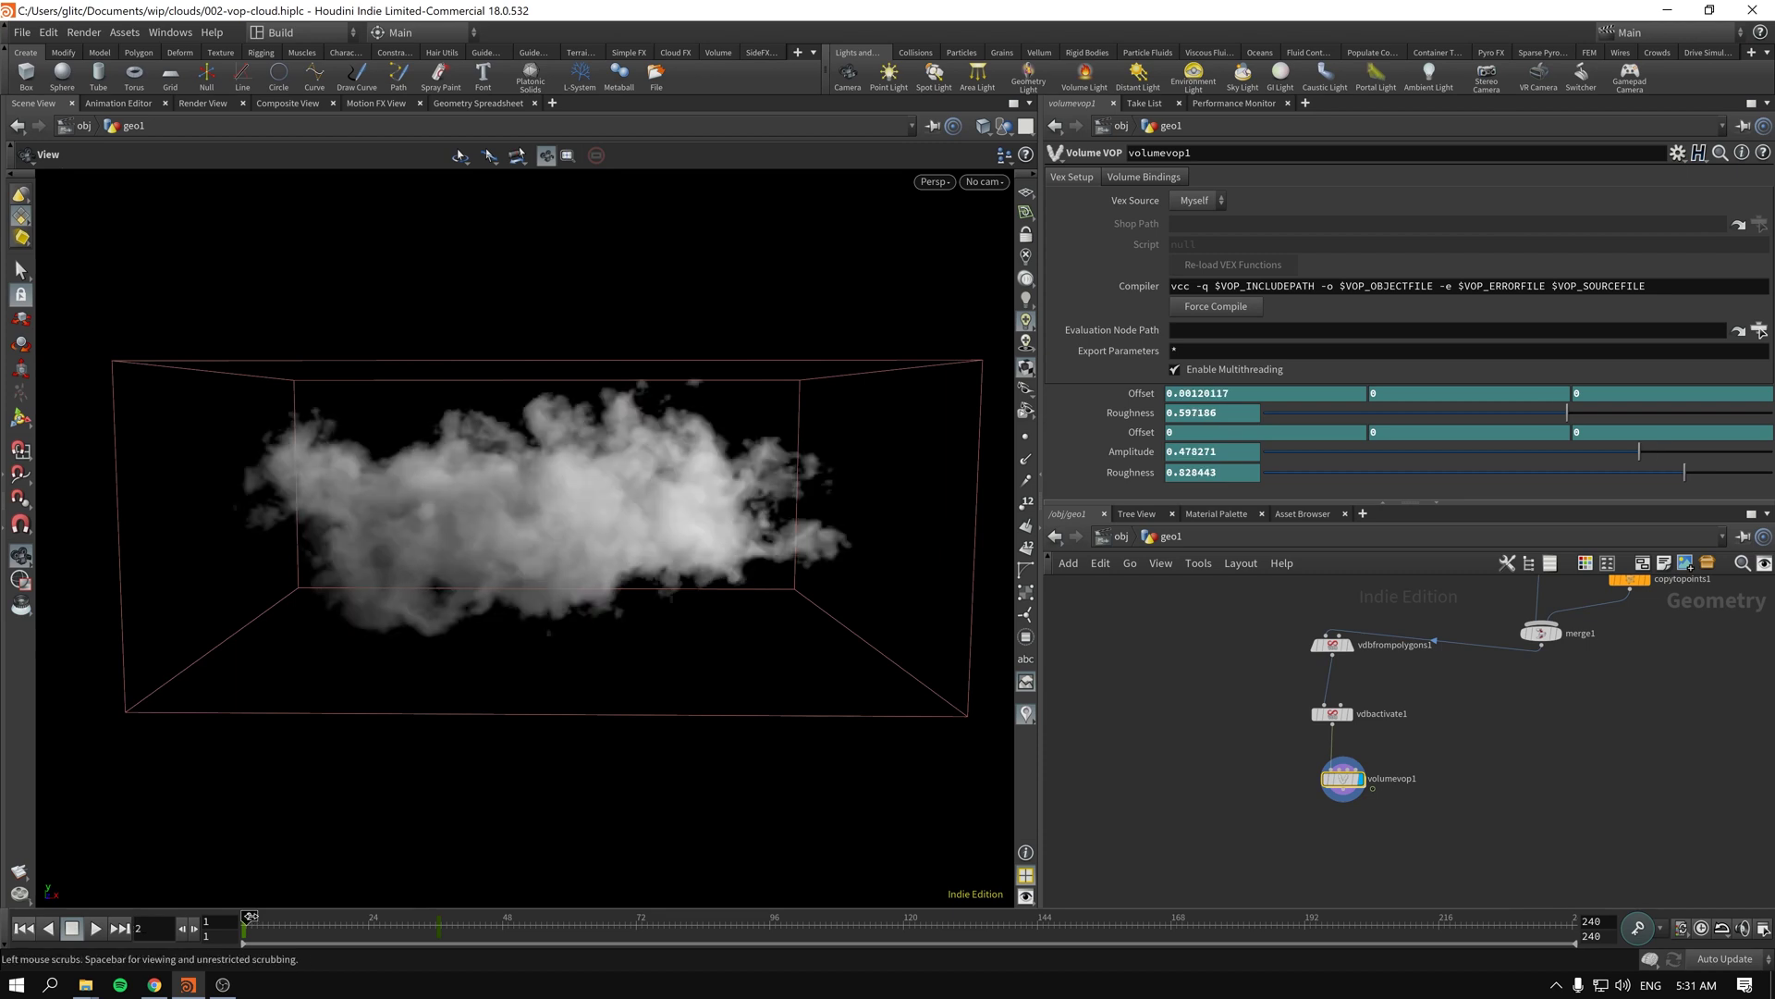
click(245, 916)
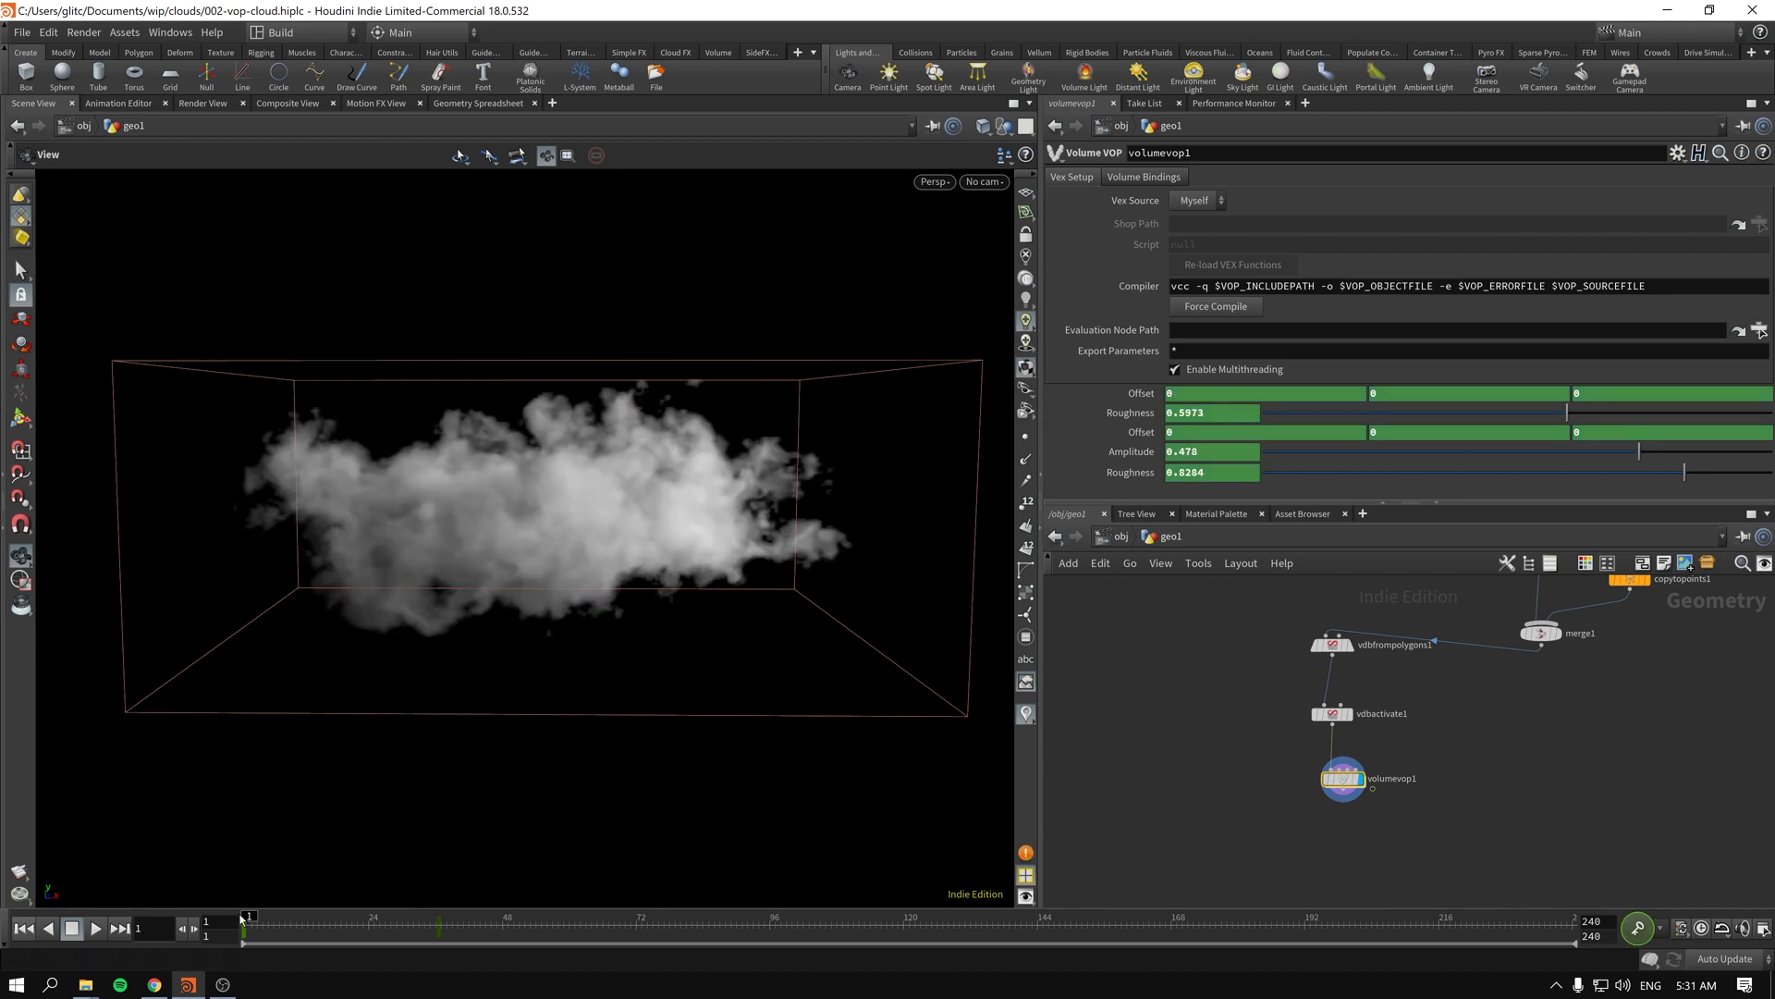
Step: Open the Render Flipbook dialog and keep the resolution at HDTV 1080 after trying 720
right_click(19, 870)
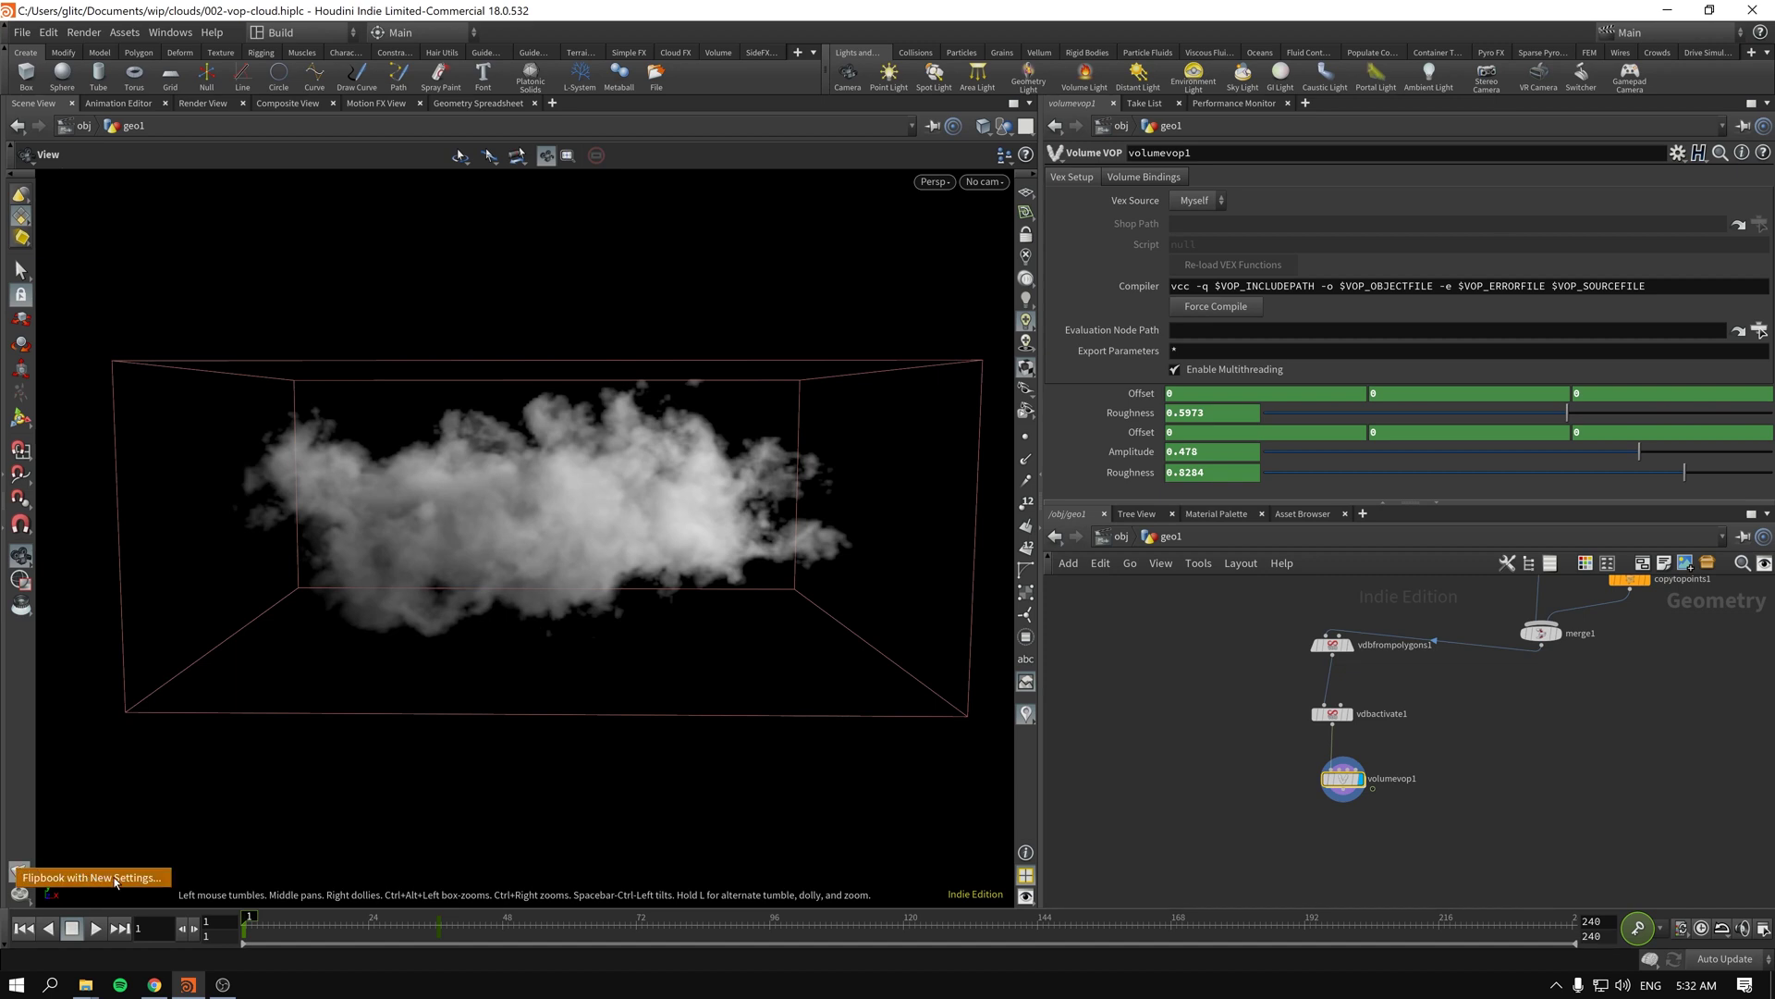
click(115, 880)
drag(211, 585, 999, 274)
click(953, 345)
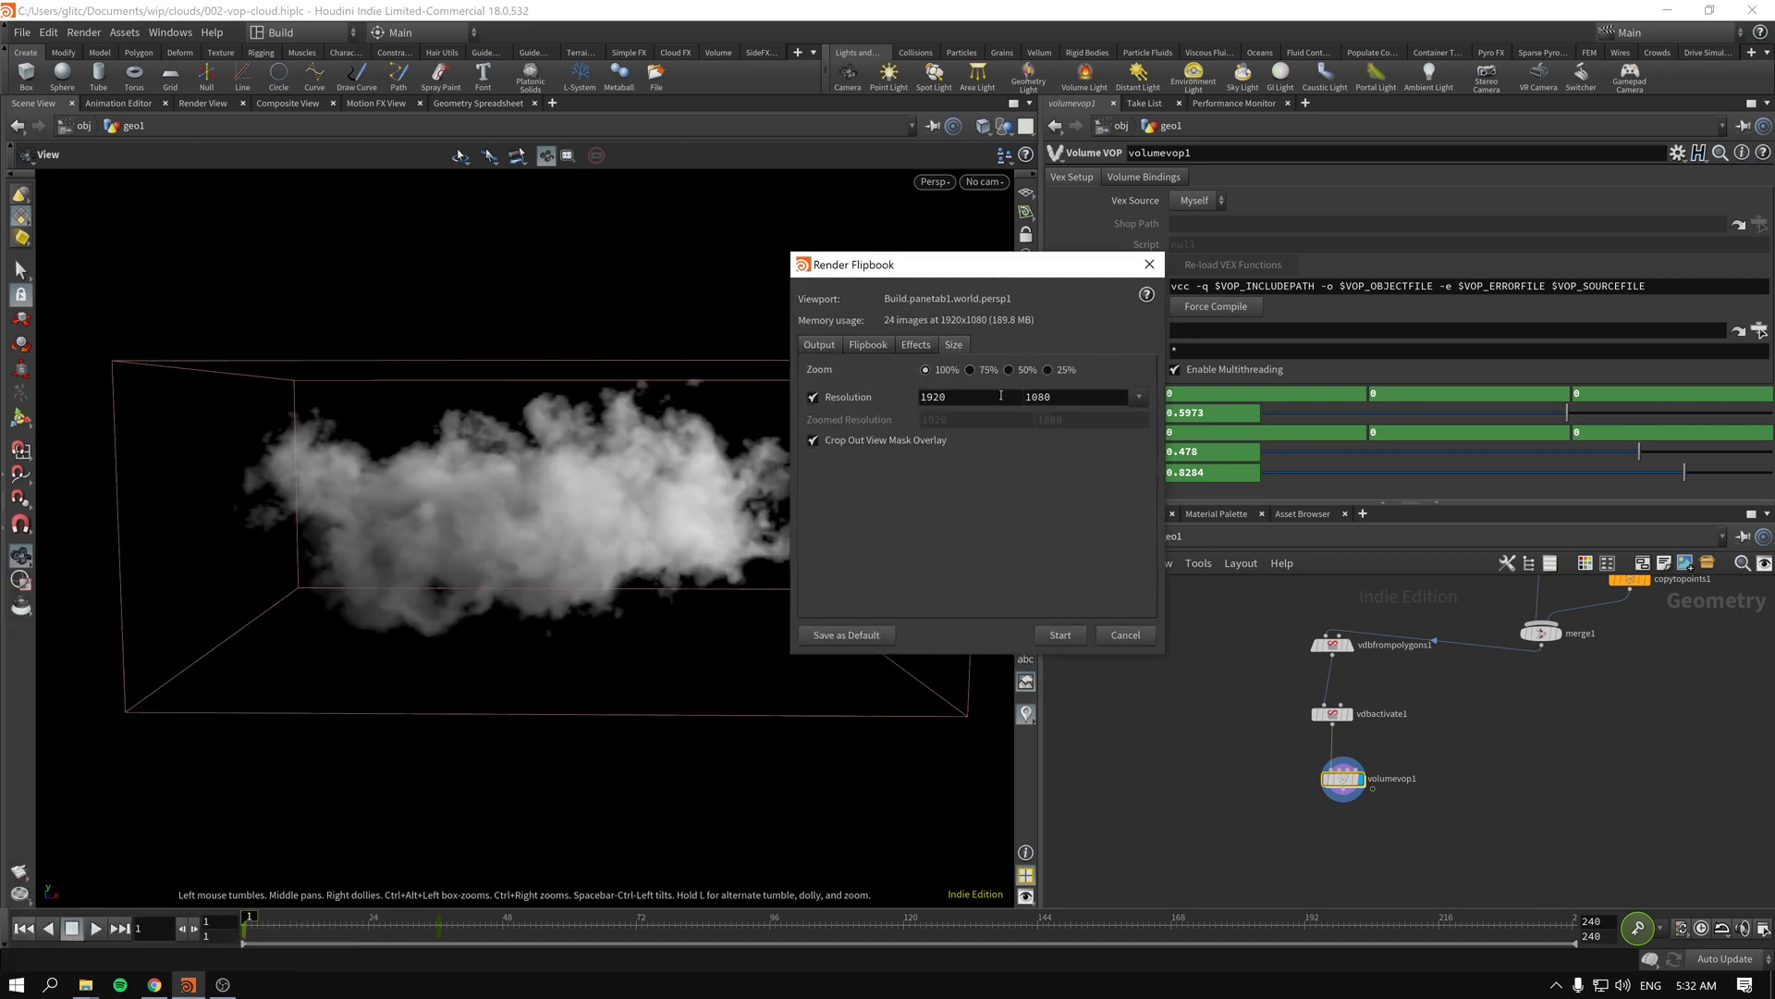
click(1138, 397)
click(1160, 436)
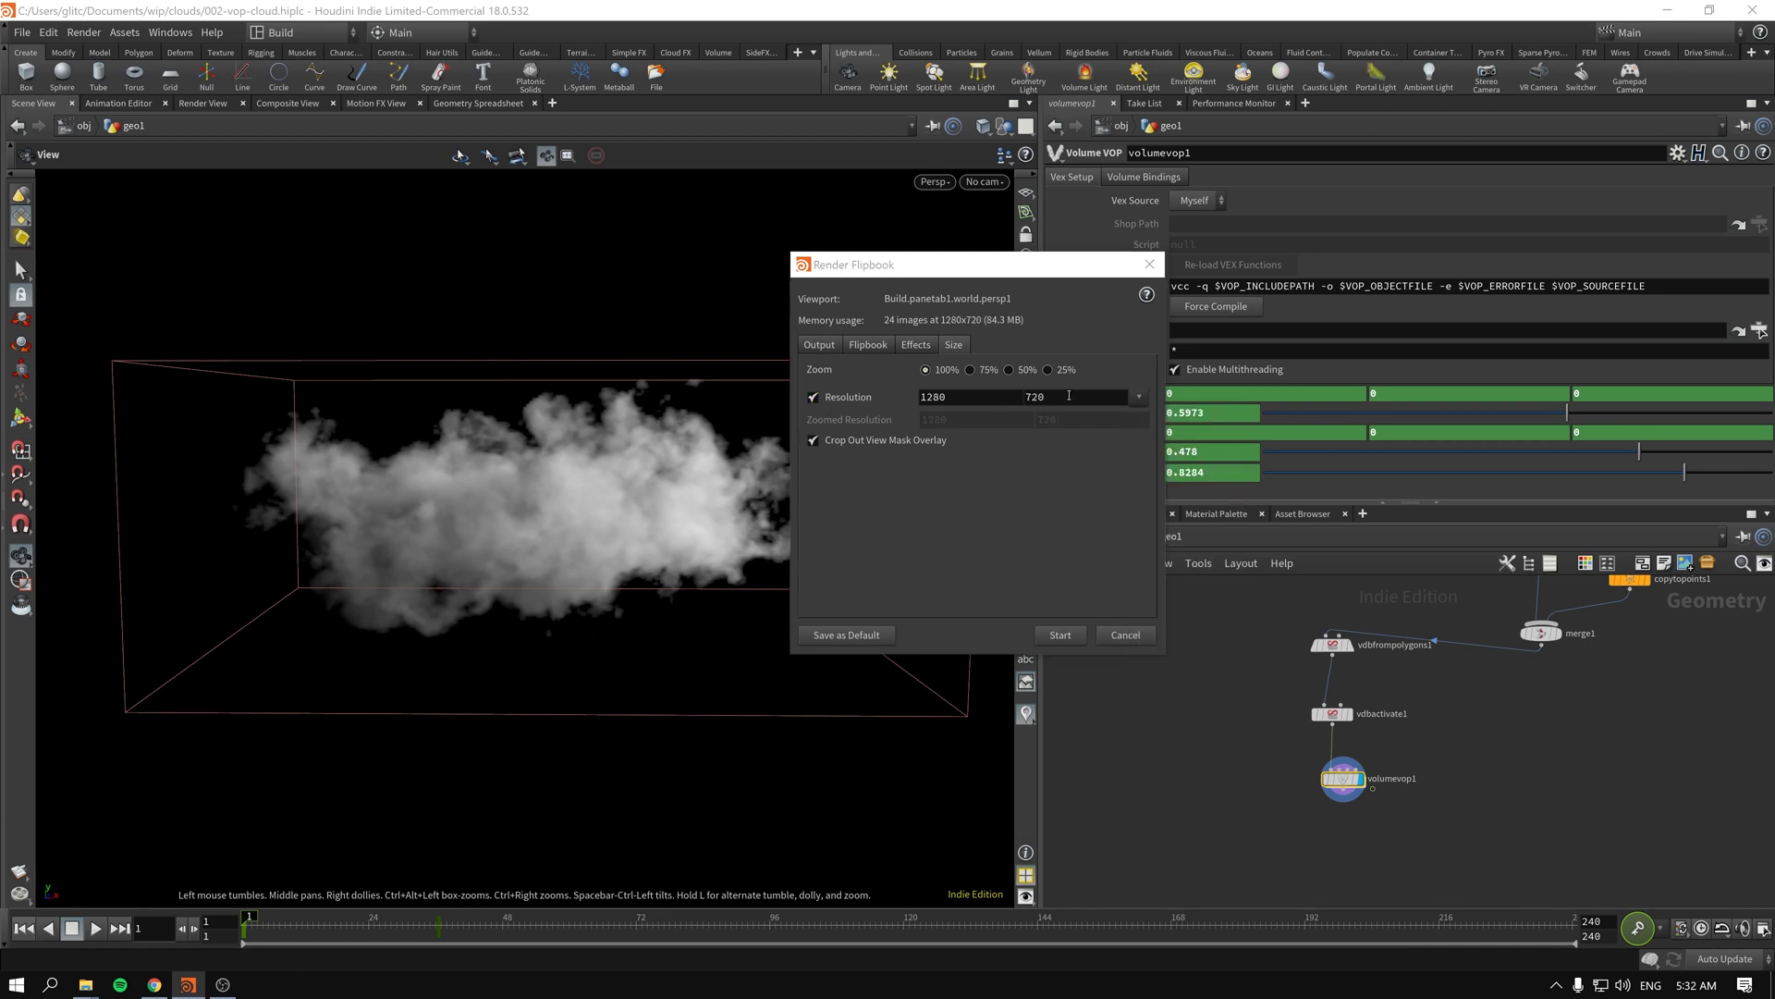
click(1138, 396)
click(1215, 457)
Step: Set the flipbook frame range to end at frame 36 in the Output settings
drag(853, 286, 672, 275)
click(640, 334)
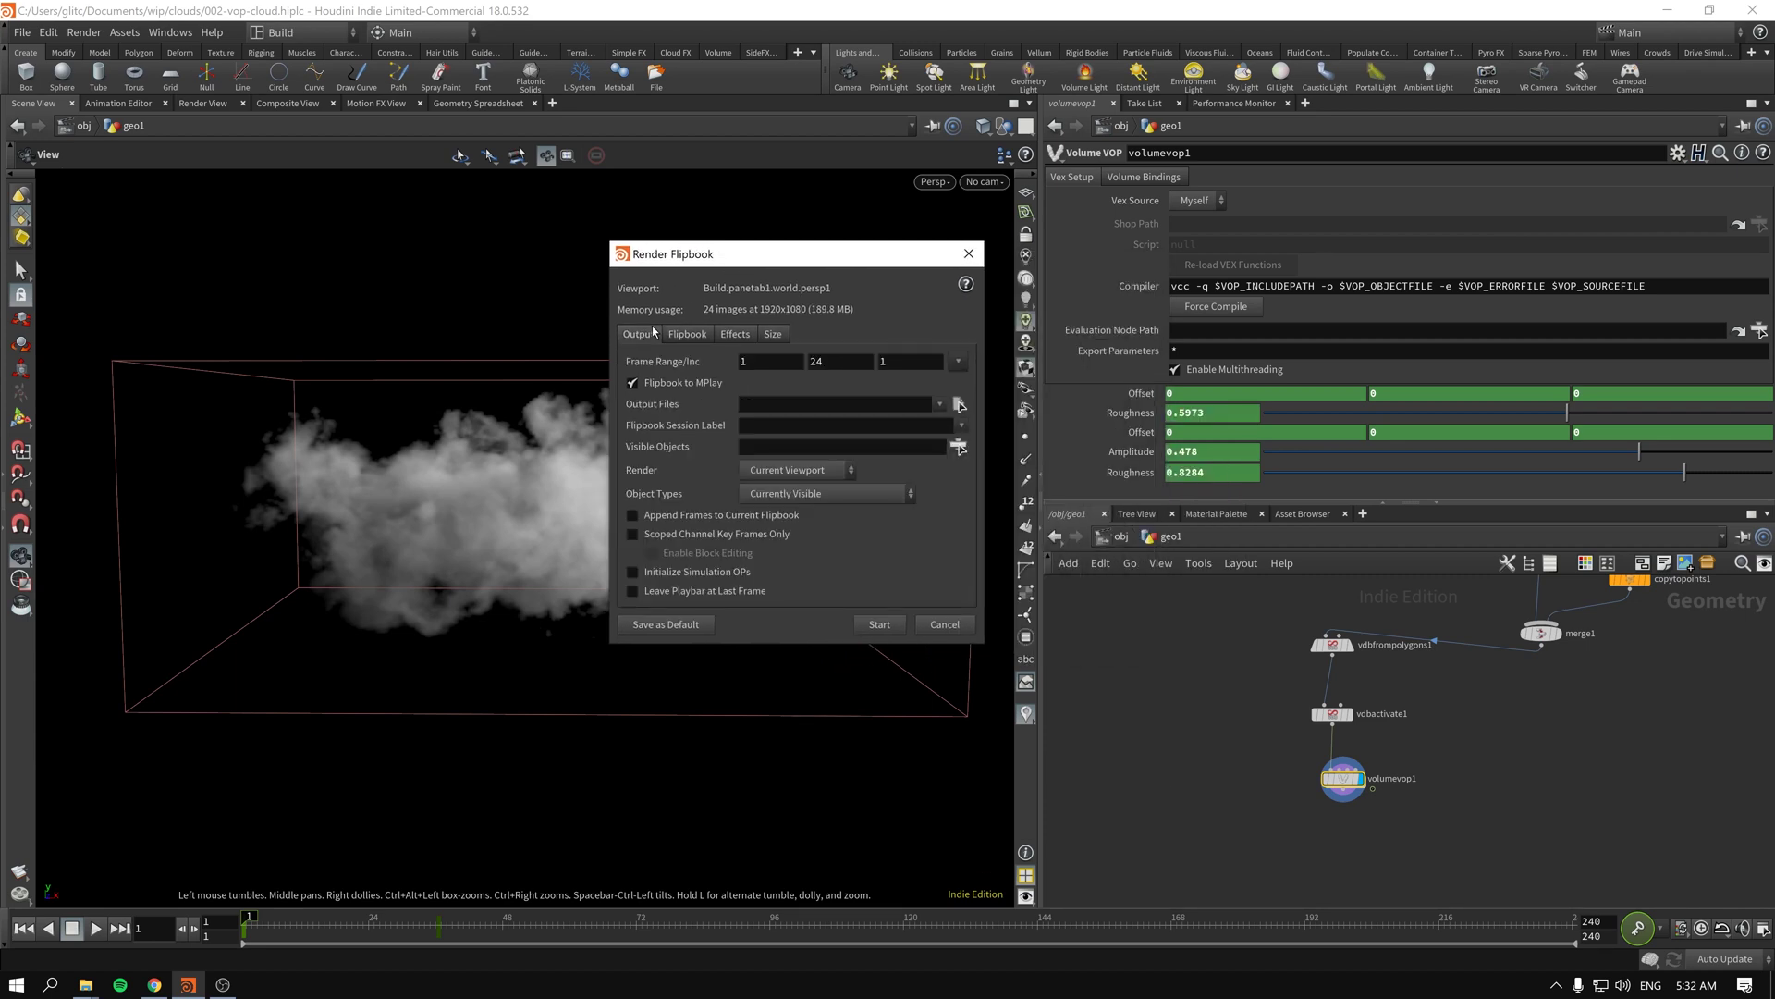
double_click(837, 362)
text(36)
drag(703, 253, 1037, 286)
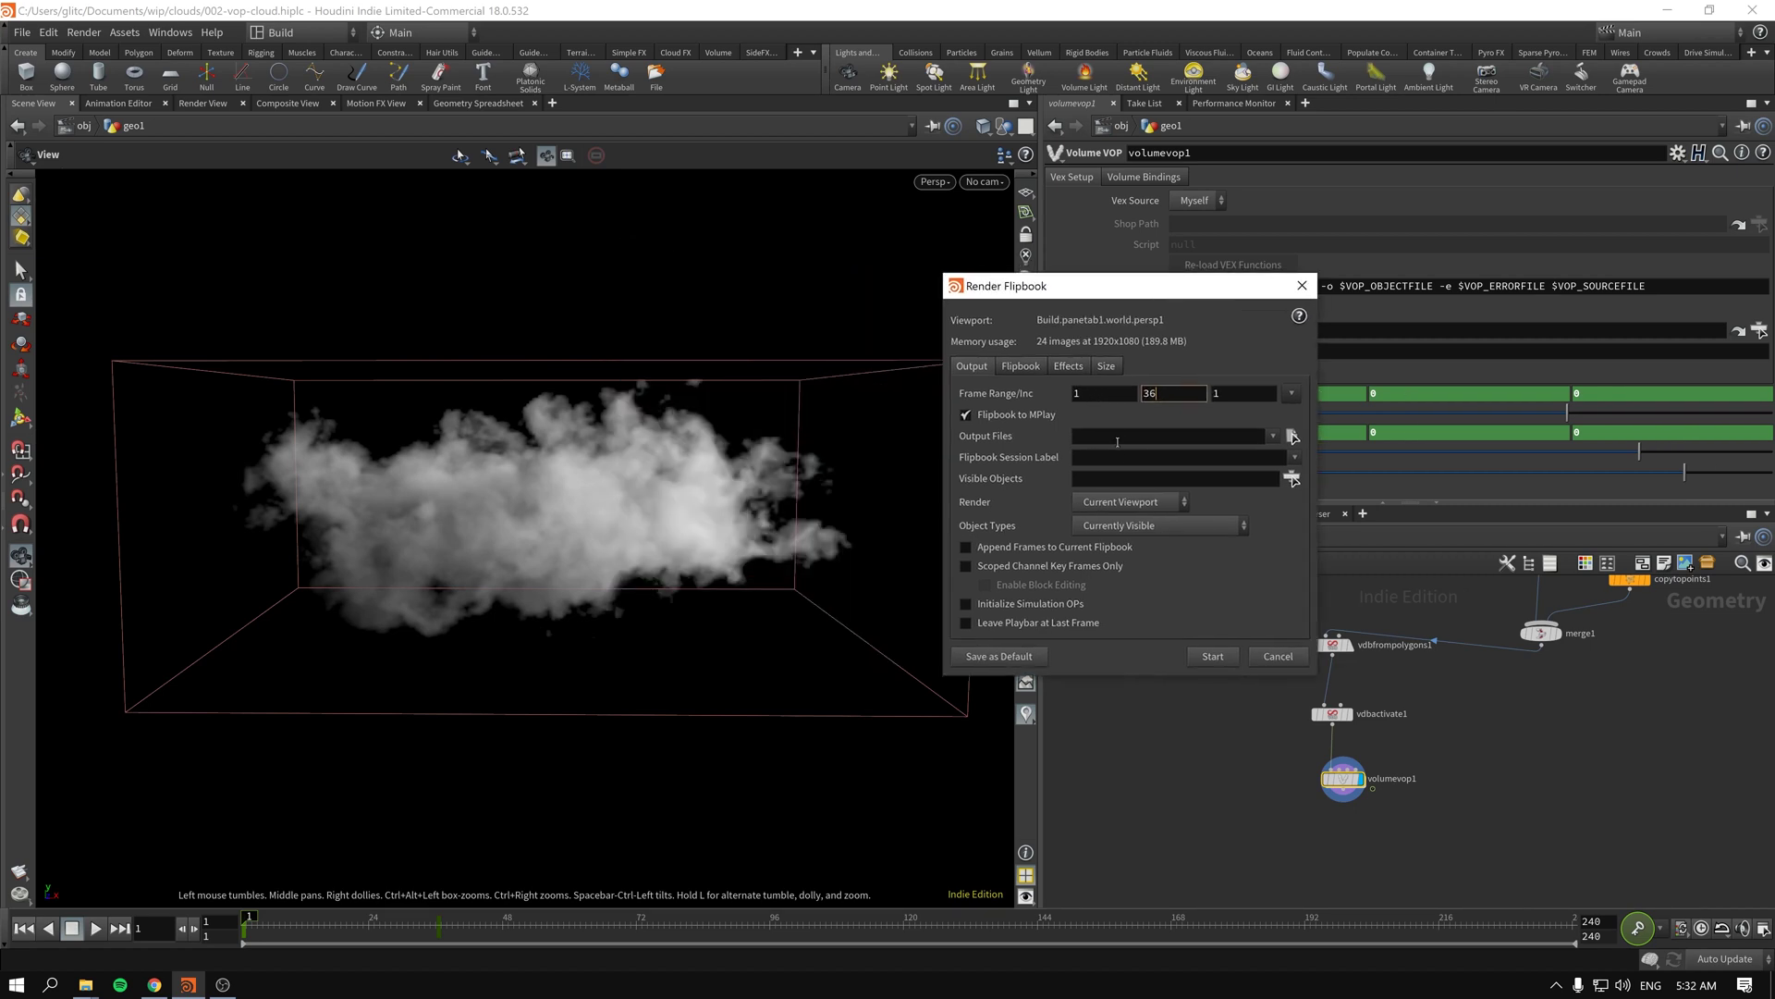
click(1104, 365)
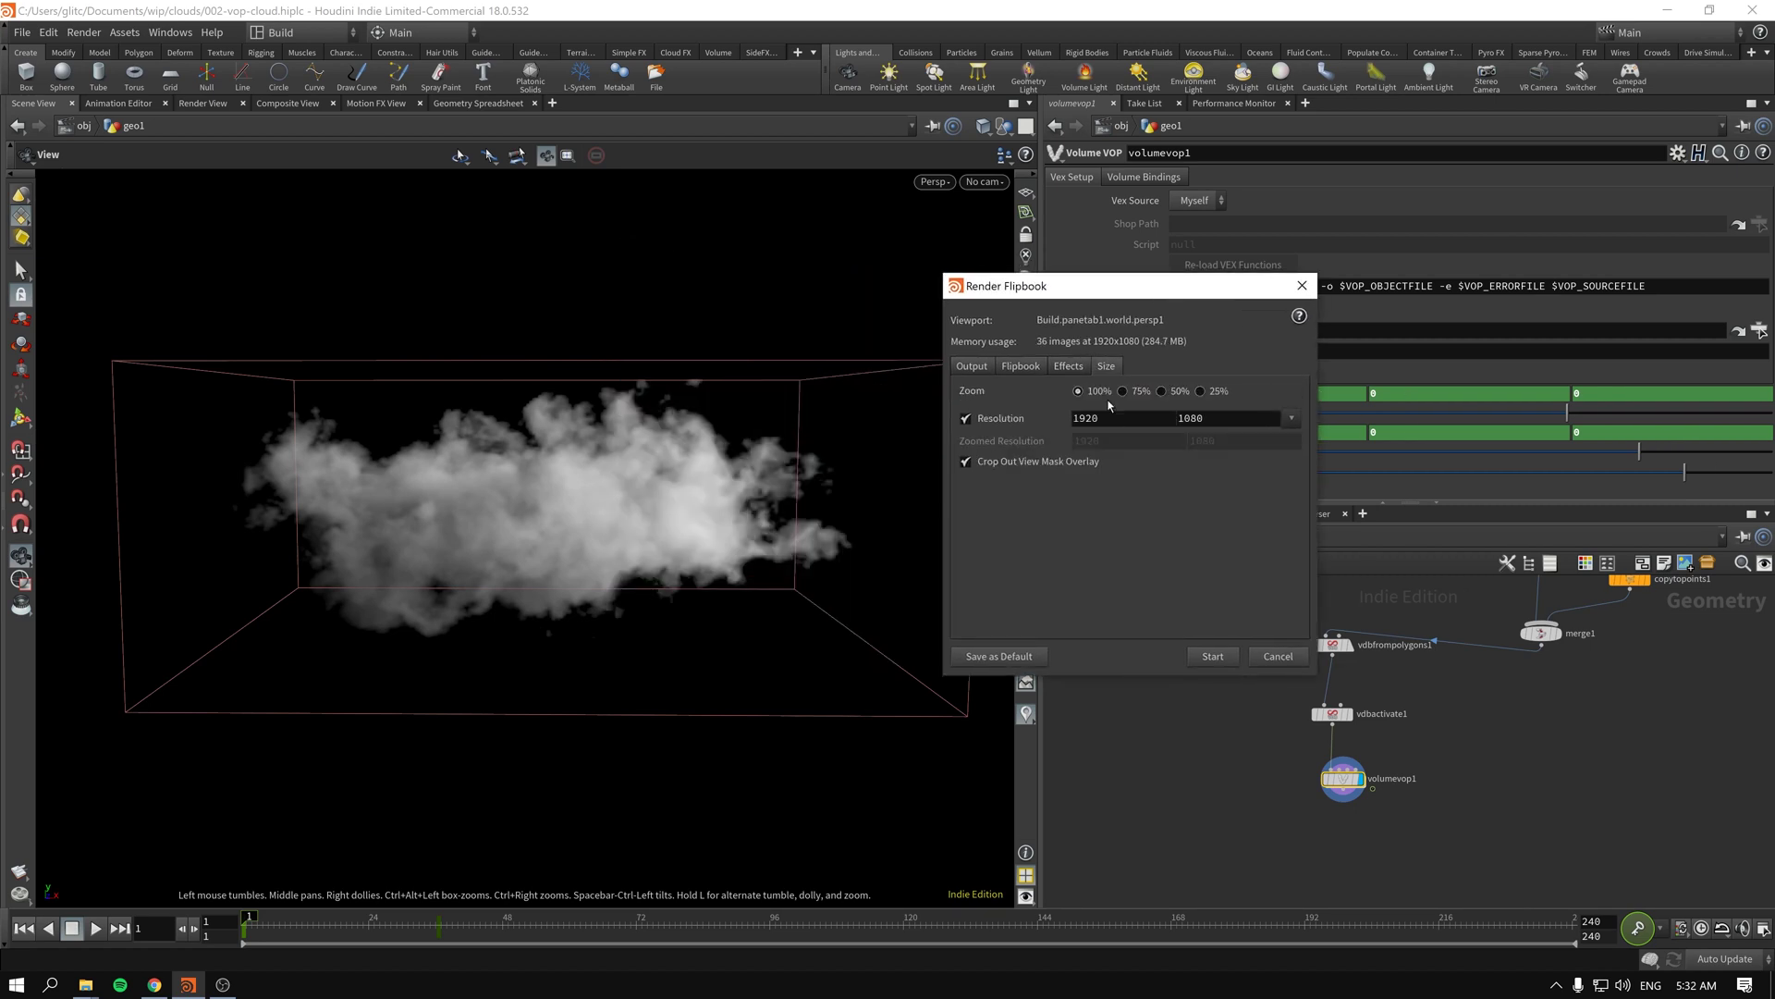
click(972, 366)
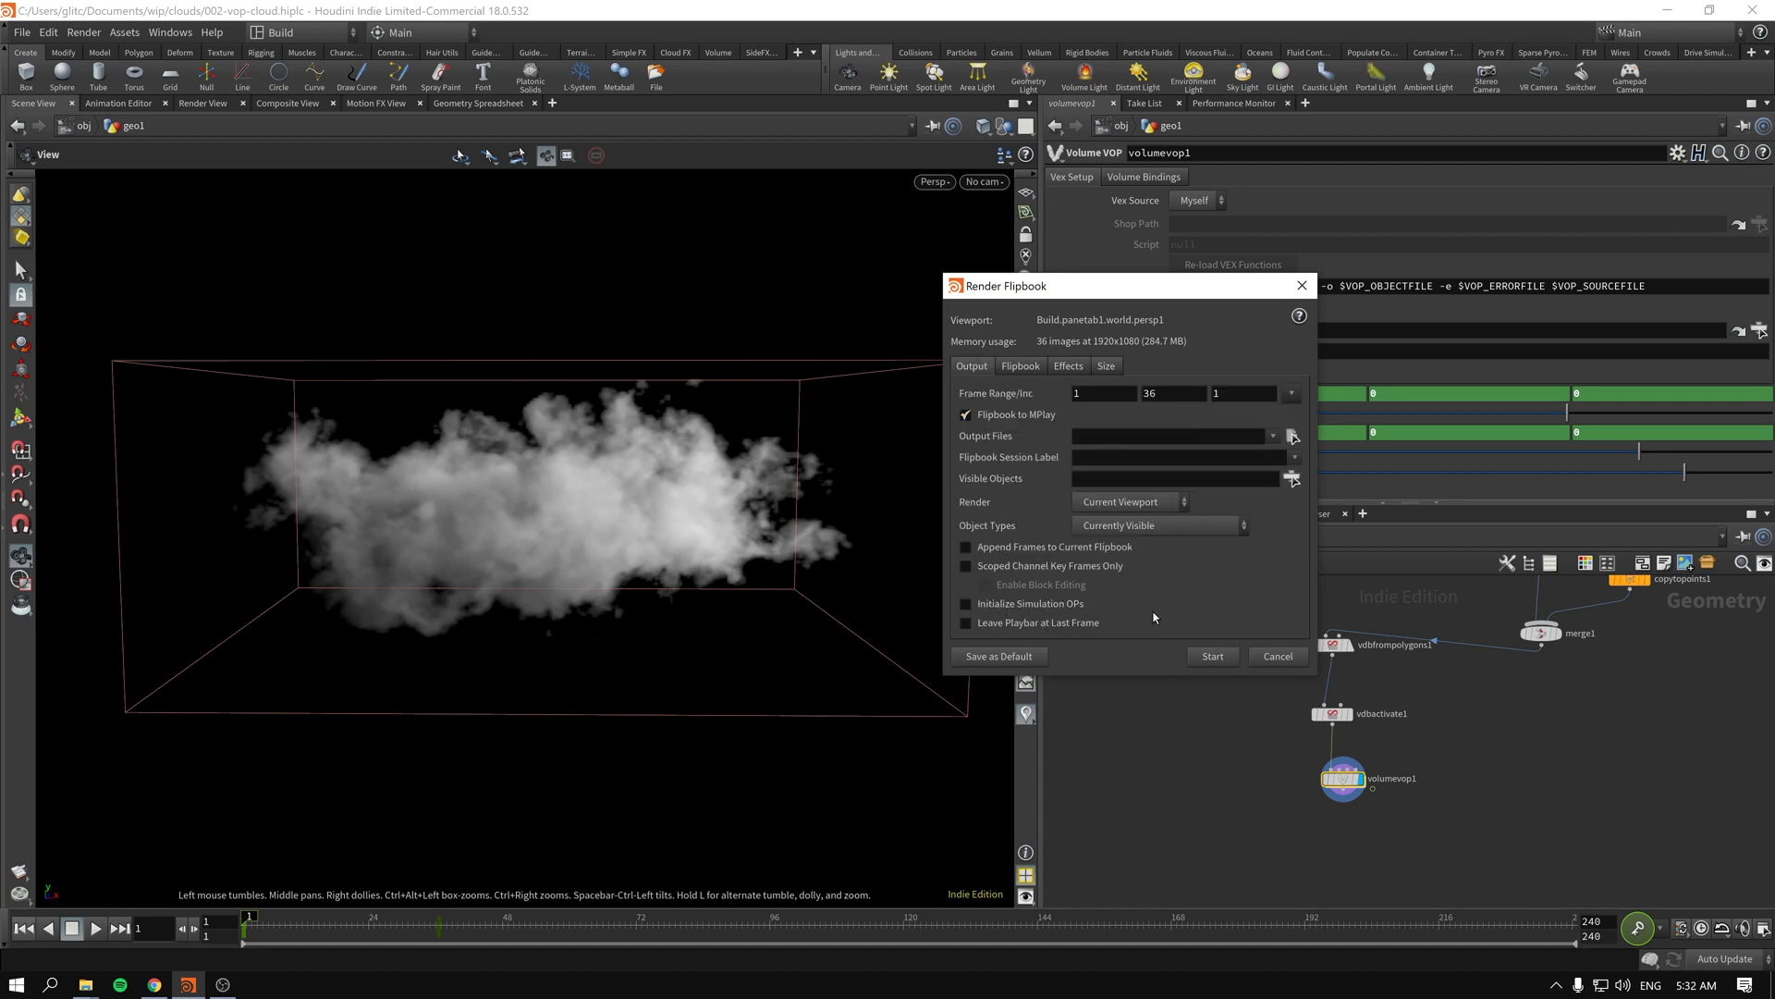
Step: Select volumevop1 in the network and bring the Flipbook dialog back into place
drag(1107, 294, 754, 156)
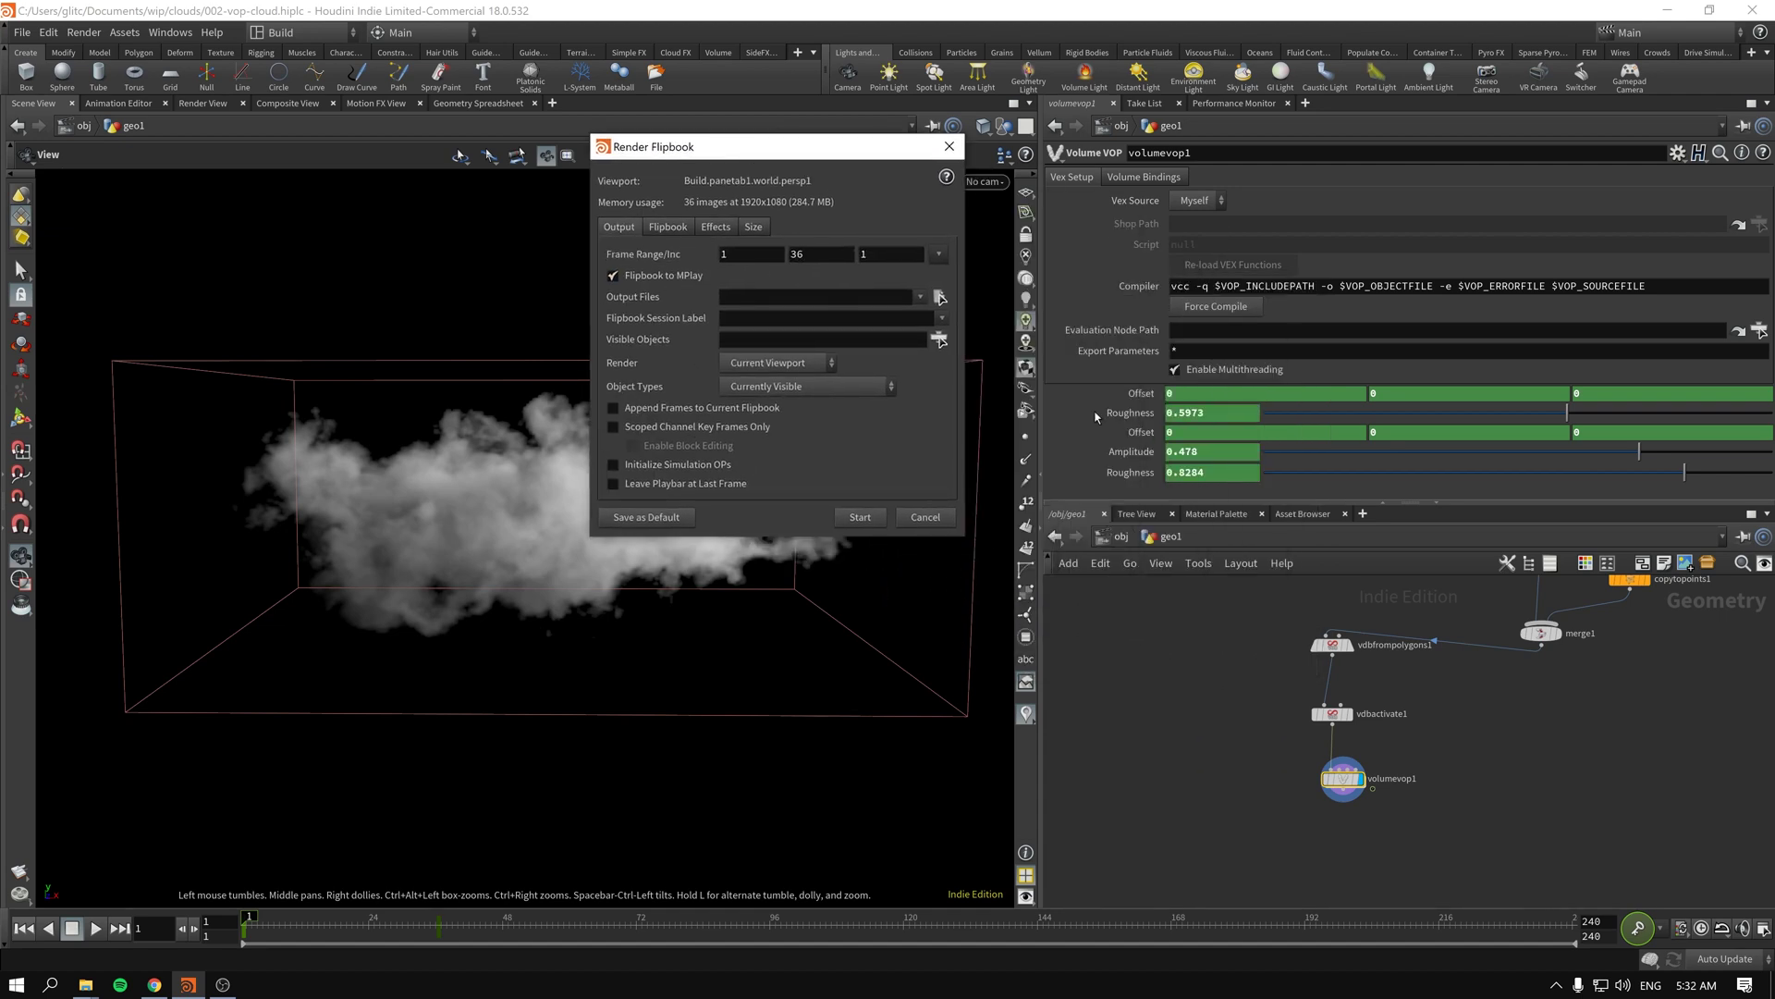
click(1333, 645)
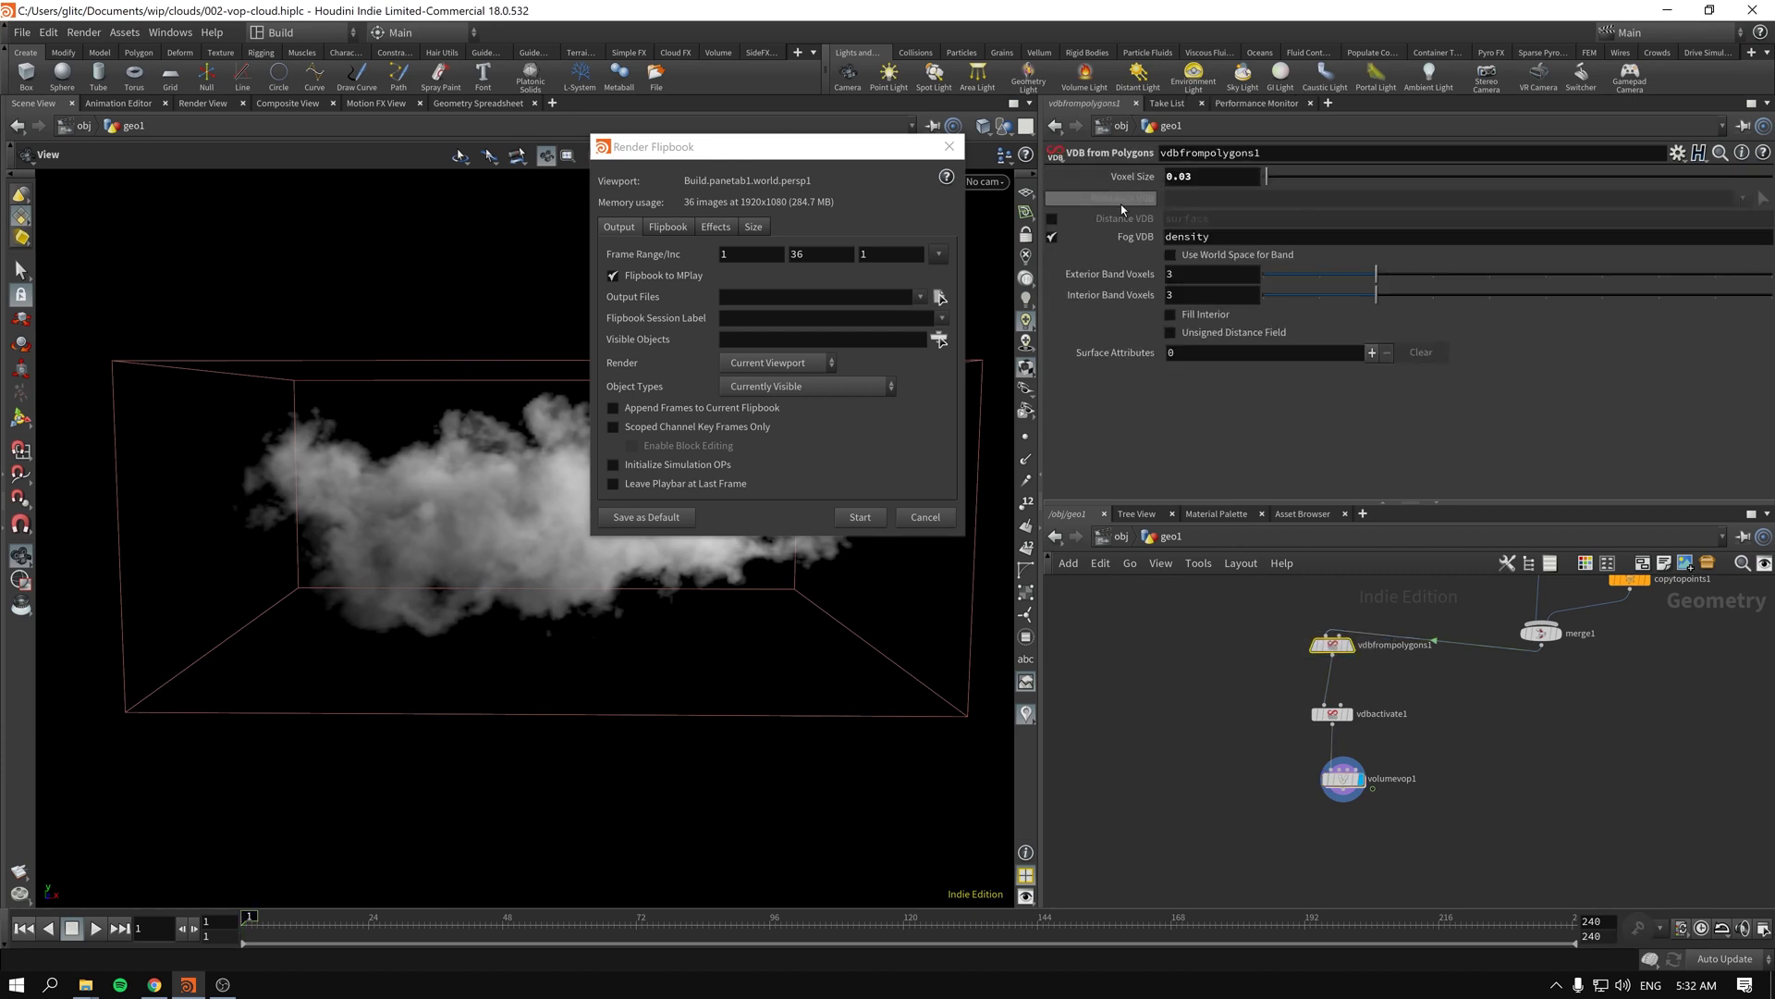
drag(1272, 752, 1367, 805)
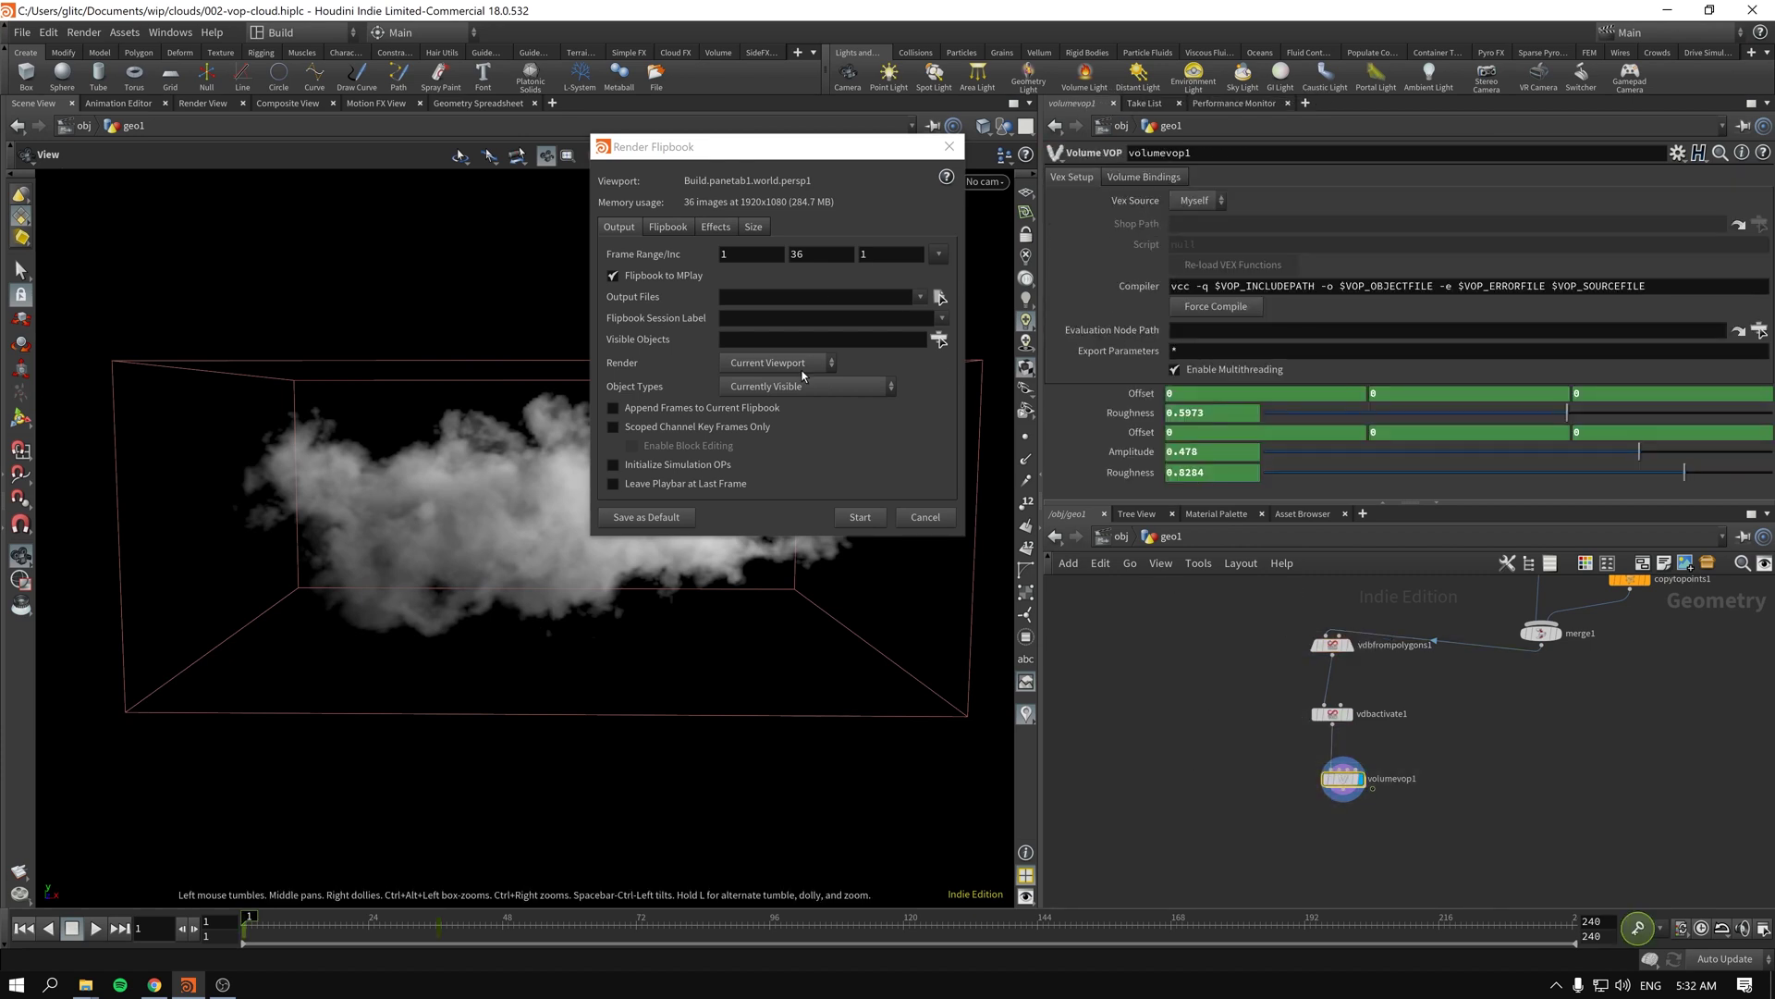
drag(777, 146, 1110, 176)
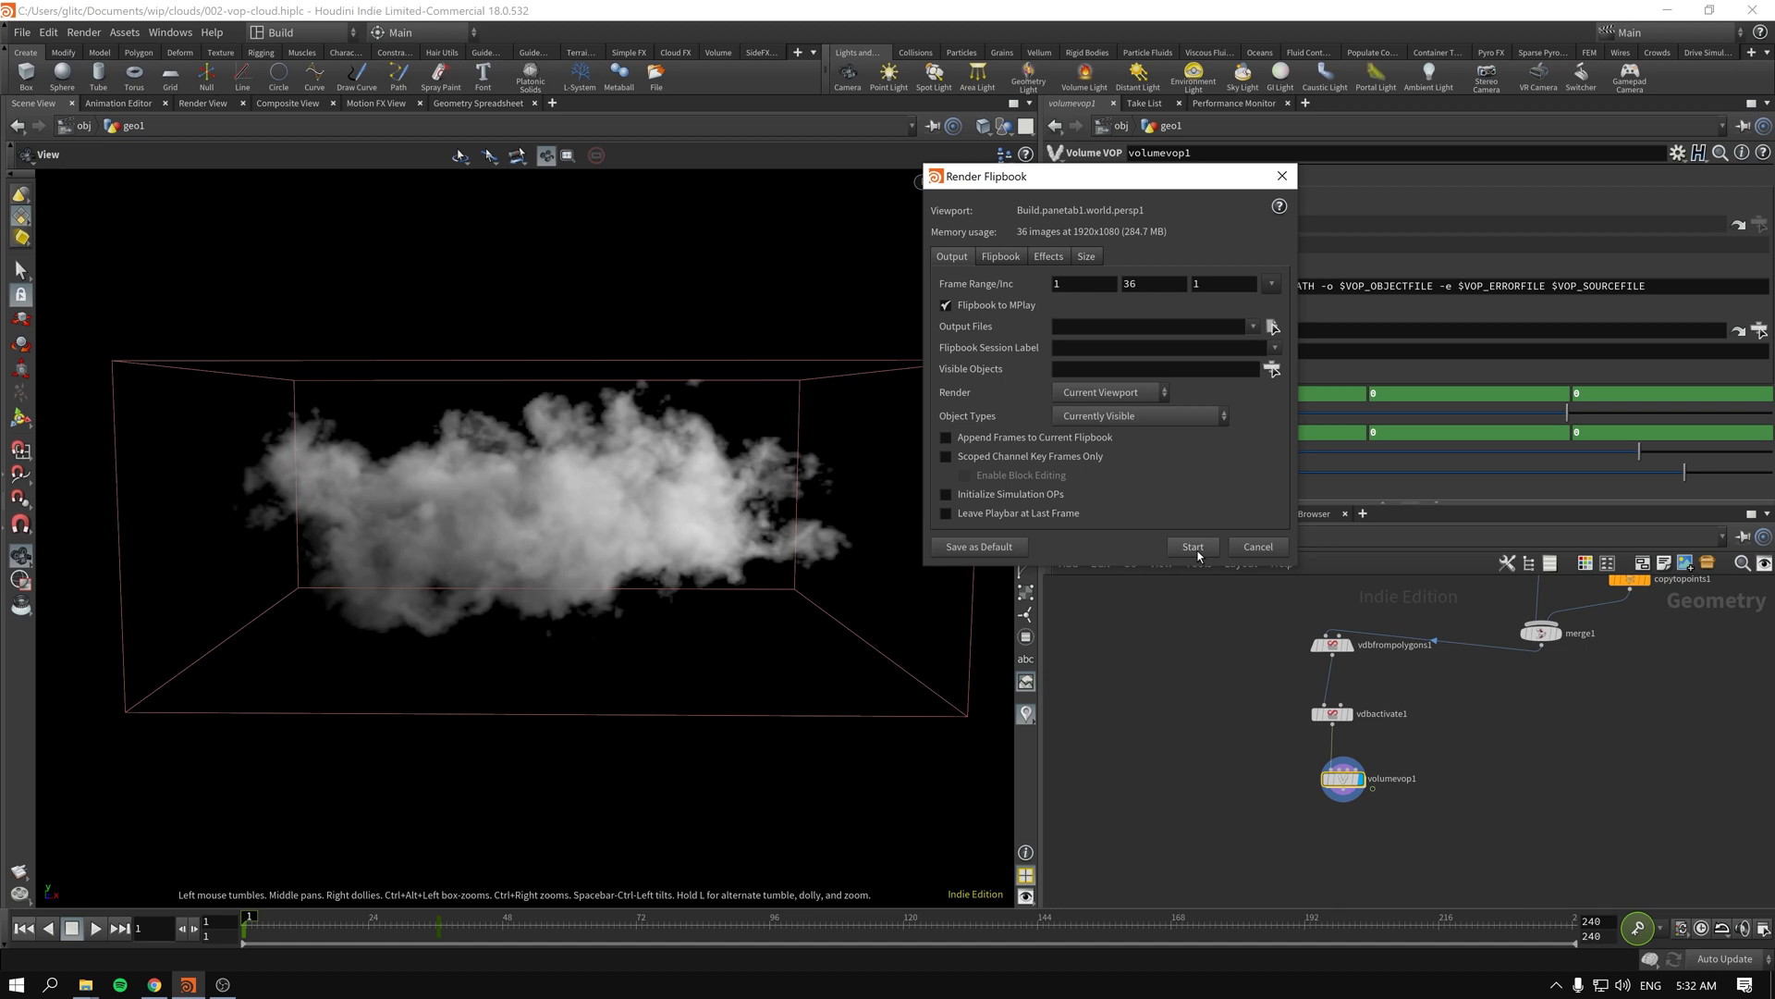
Step: Start rendering the flipbook to MPlay and test playback beside the scene view
click(1193, 546)
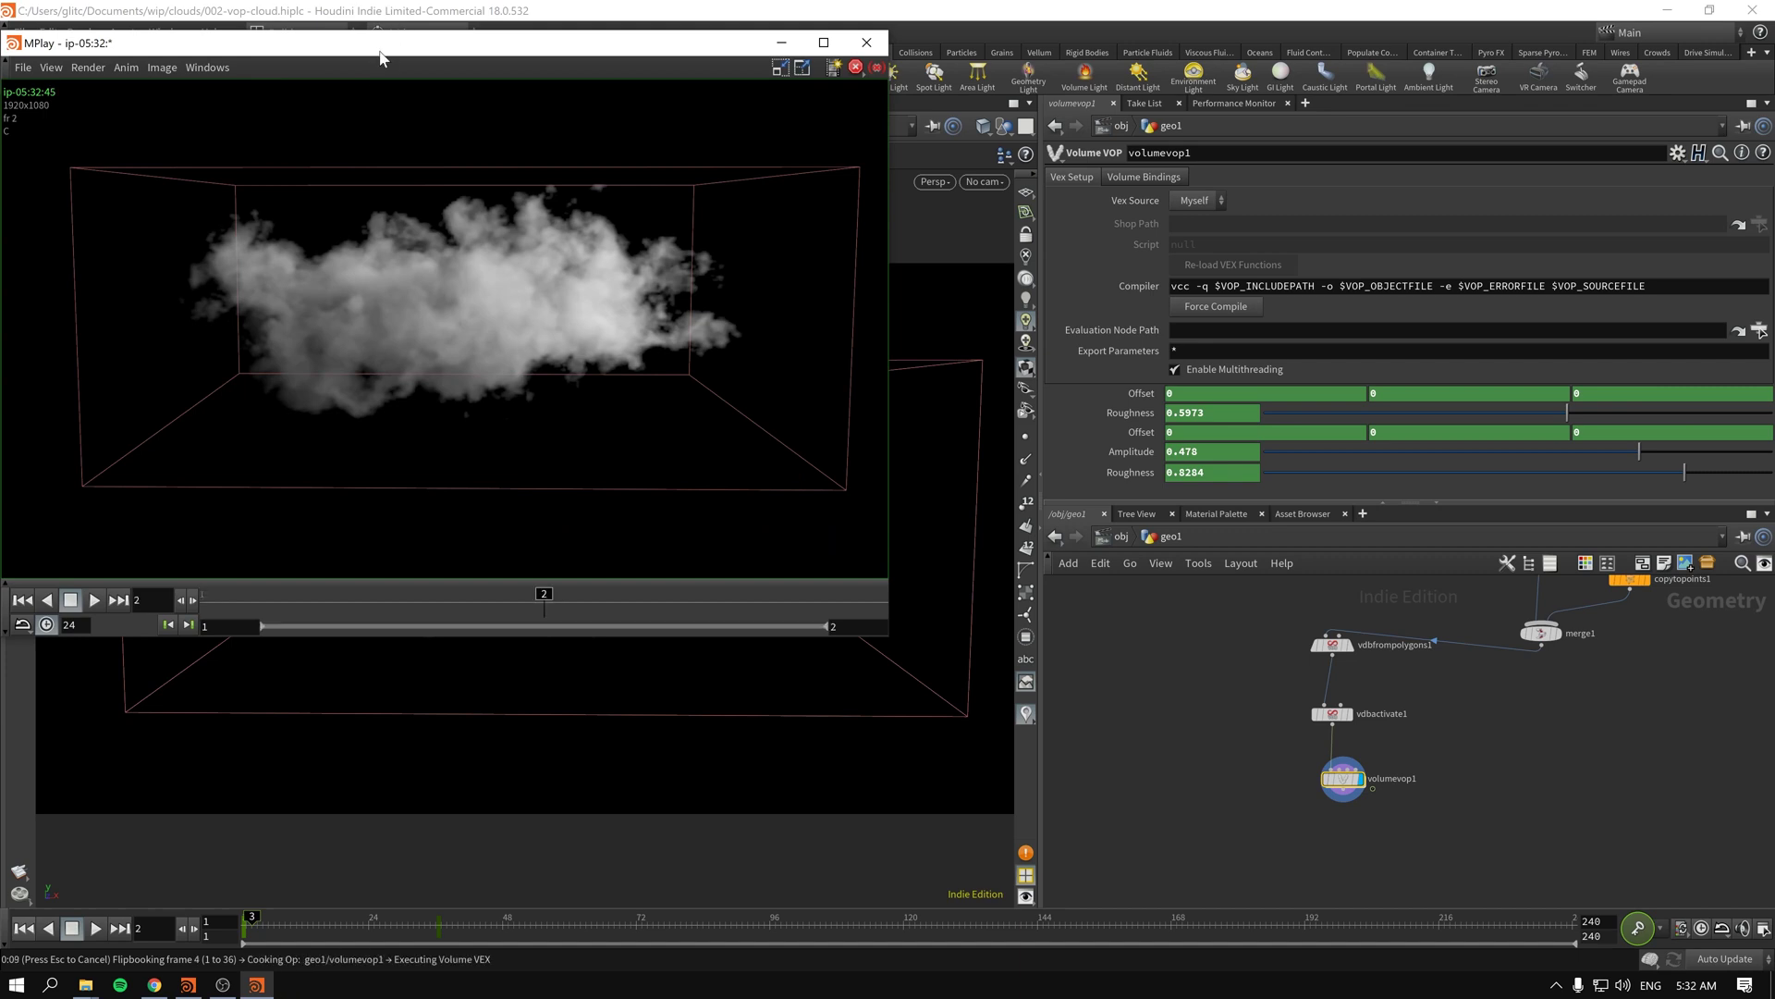
drag(380, 57, 1175, 166)
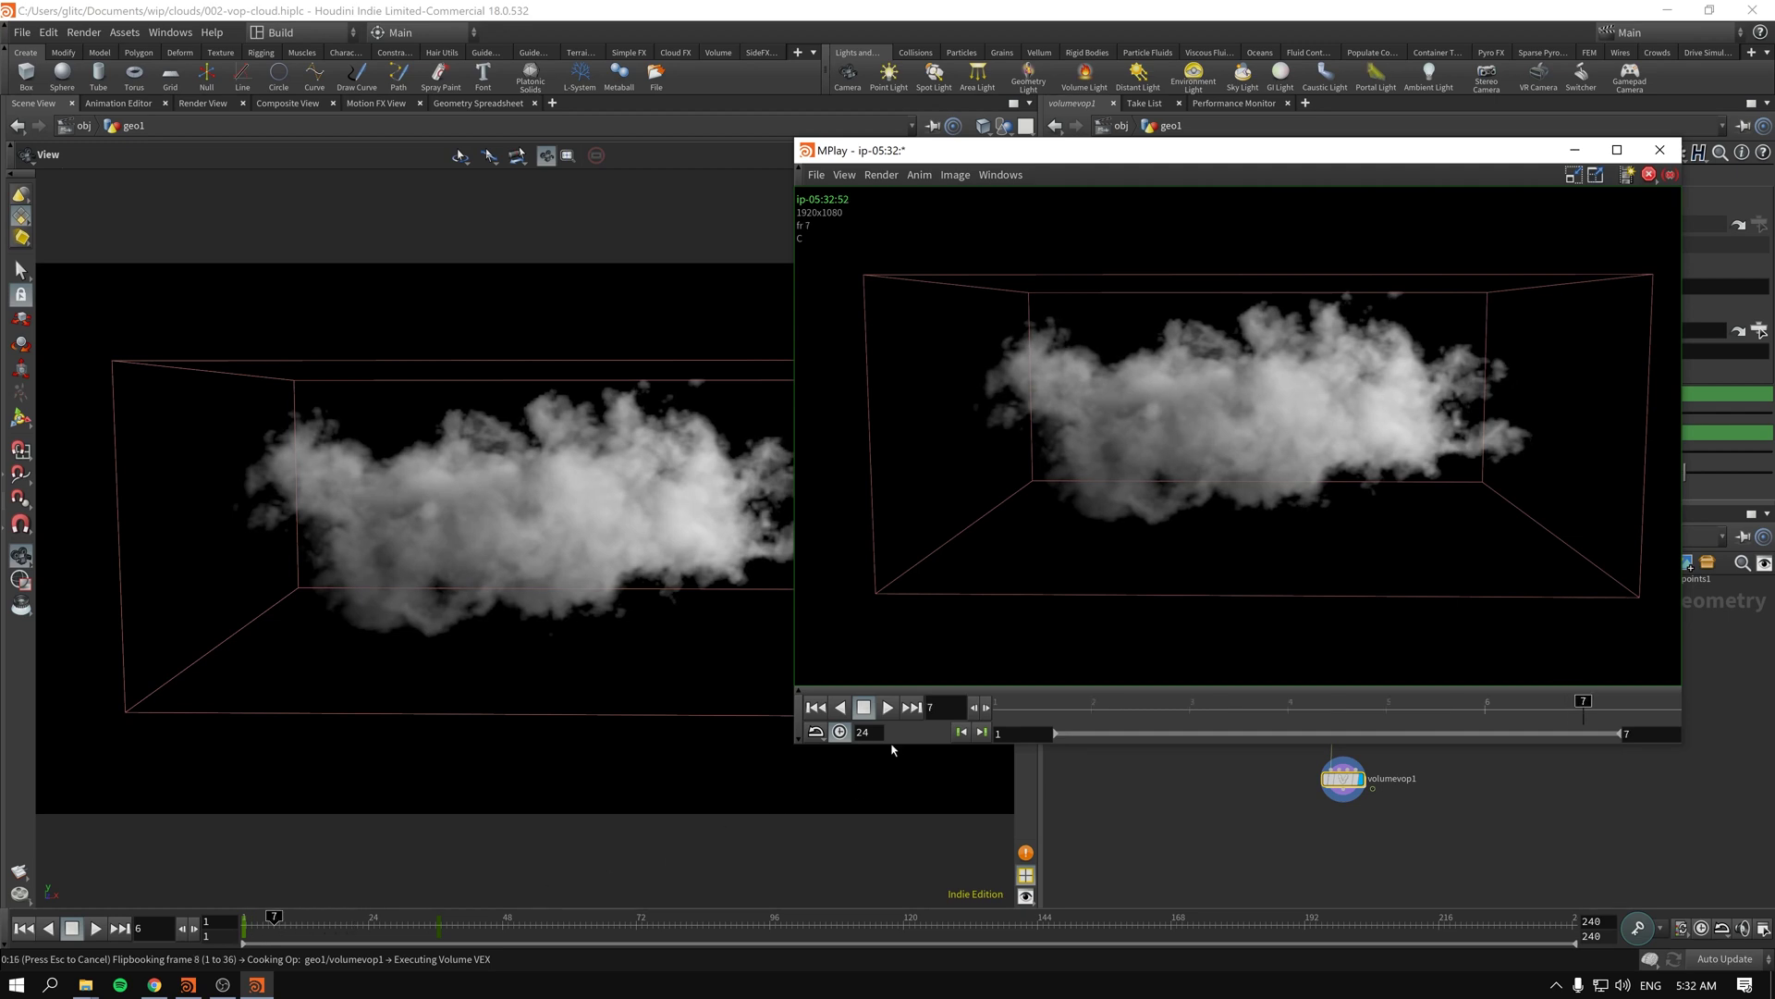
click(886, 708)
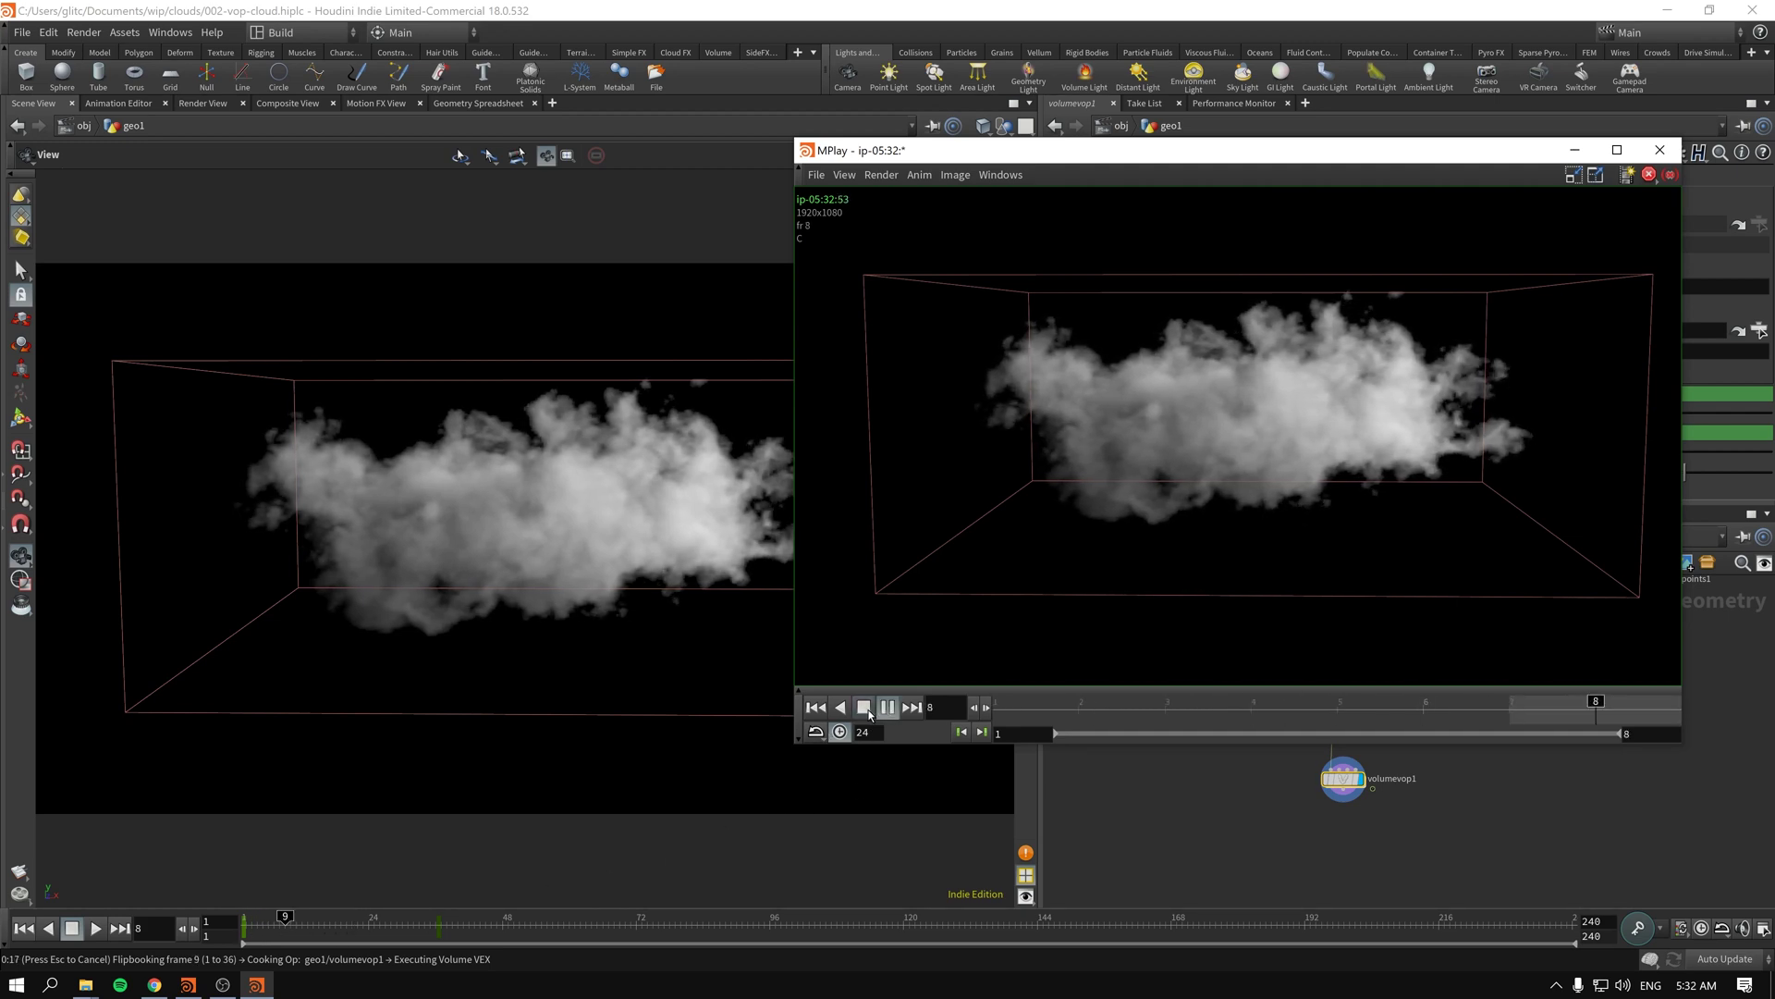
click(866, 708)
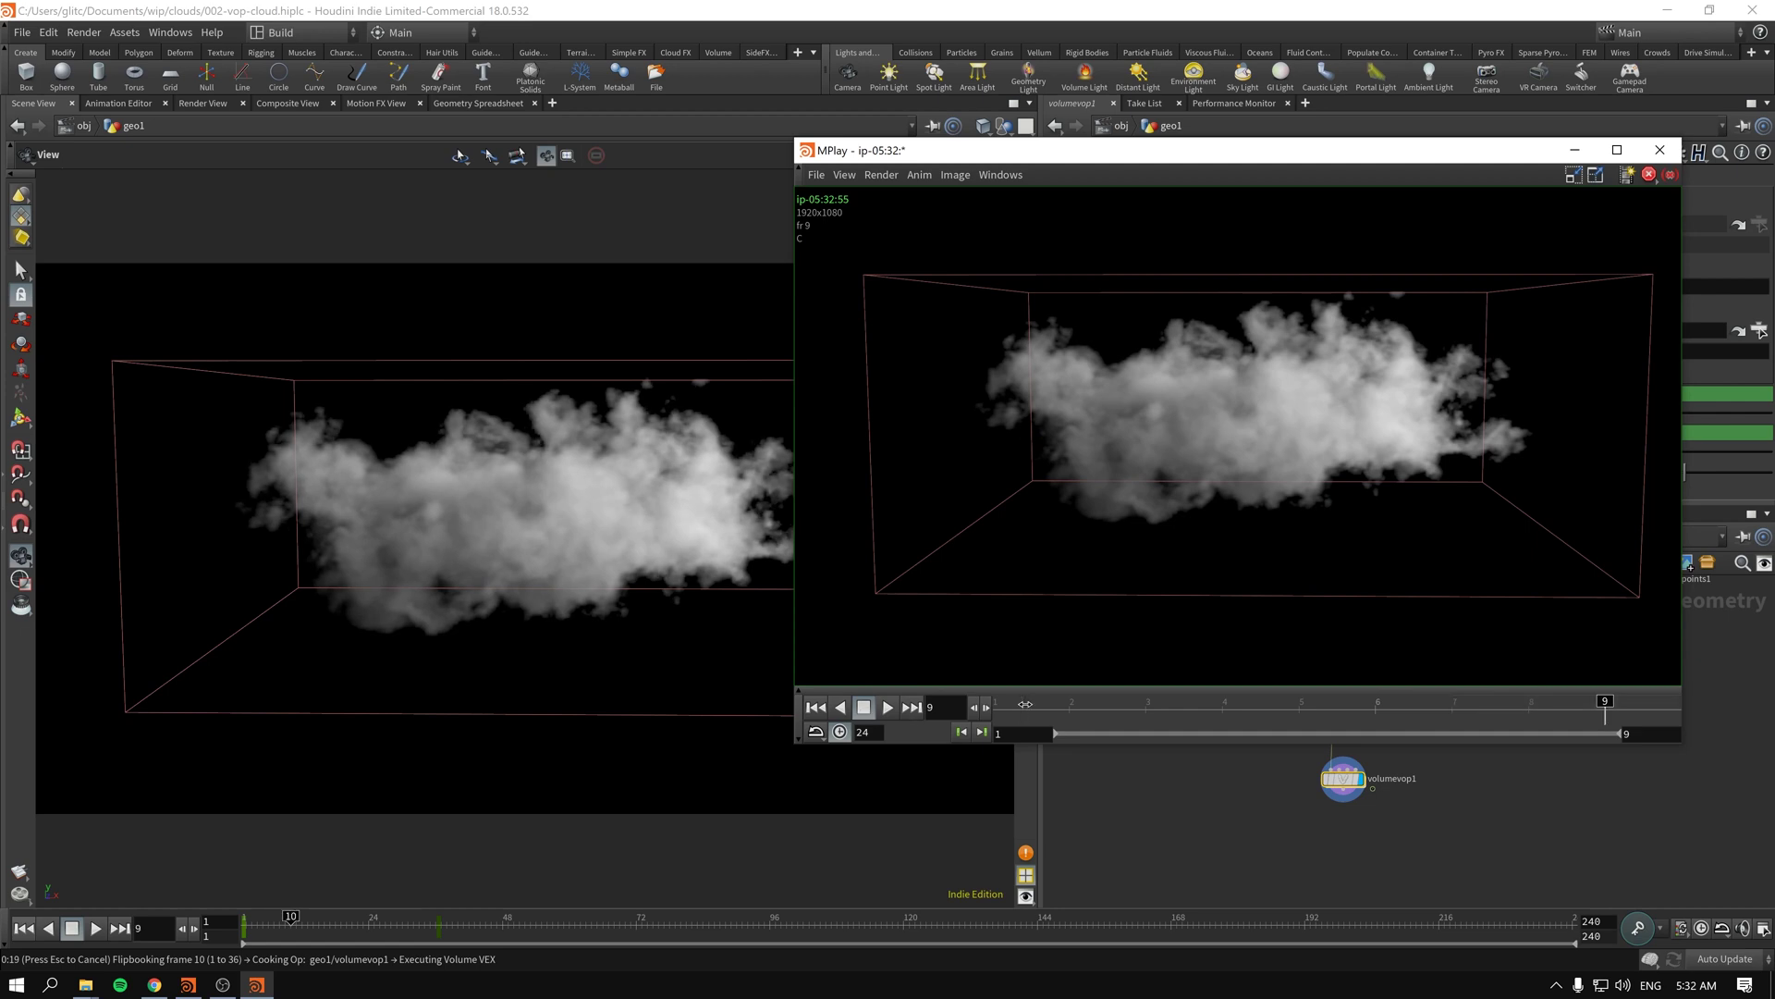
Step: Enable realtime playback at 24 fps and return the flipbook to frame 1
click(840, 733)
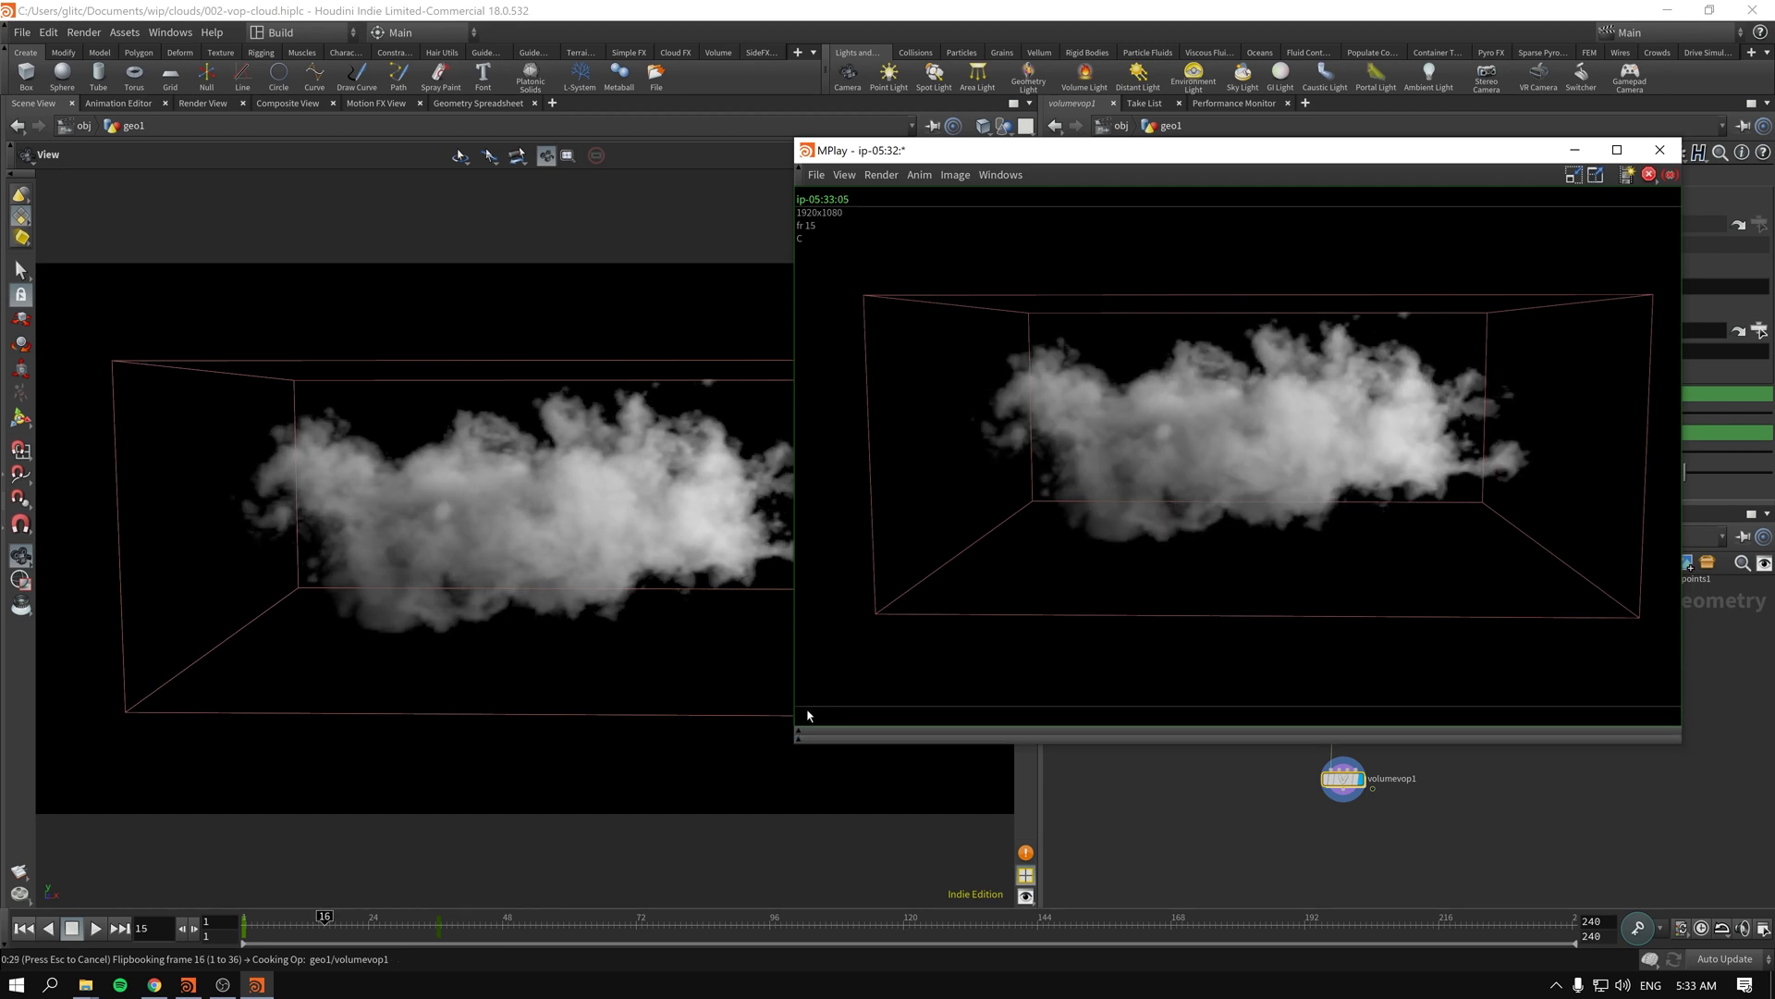
click(801, 719)
click(799, 740)
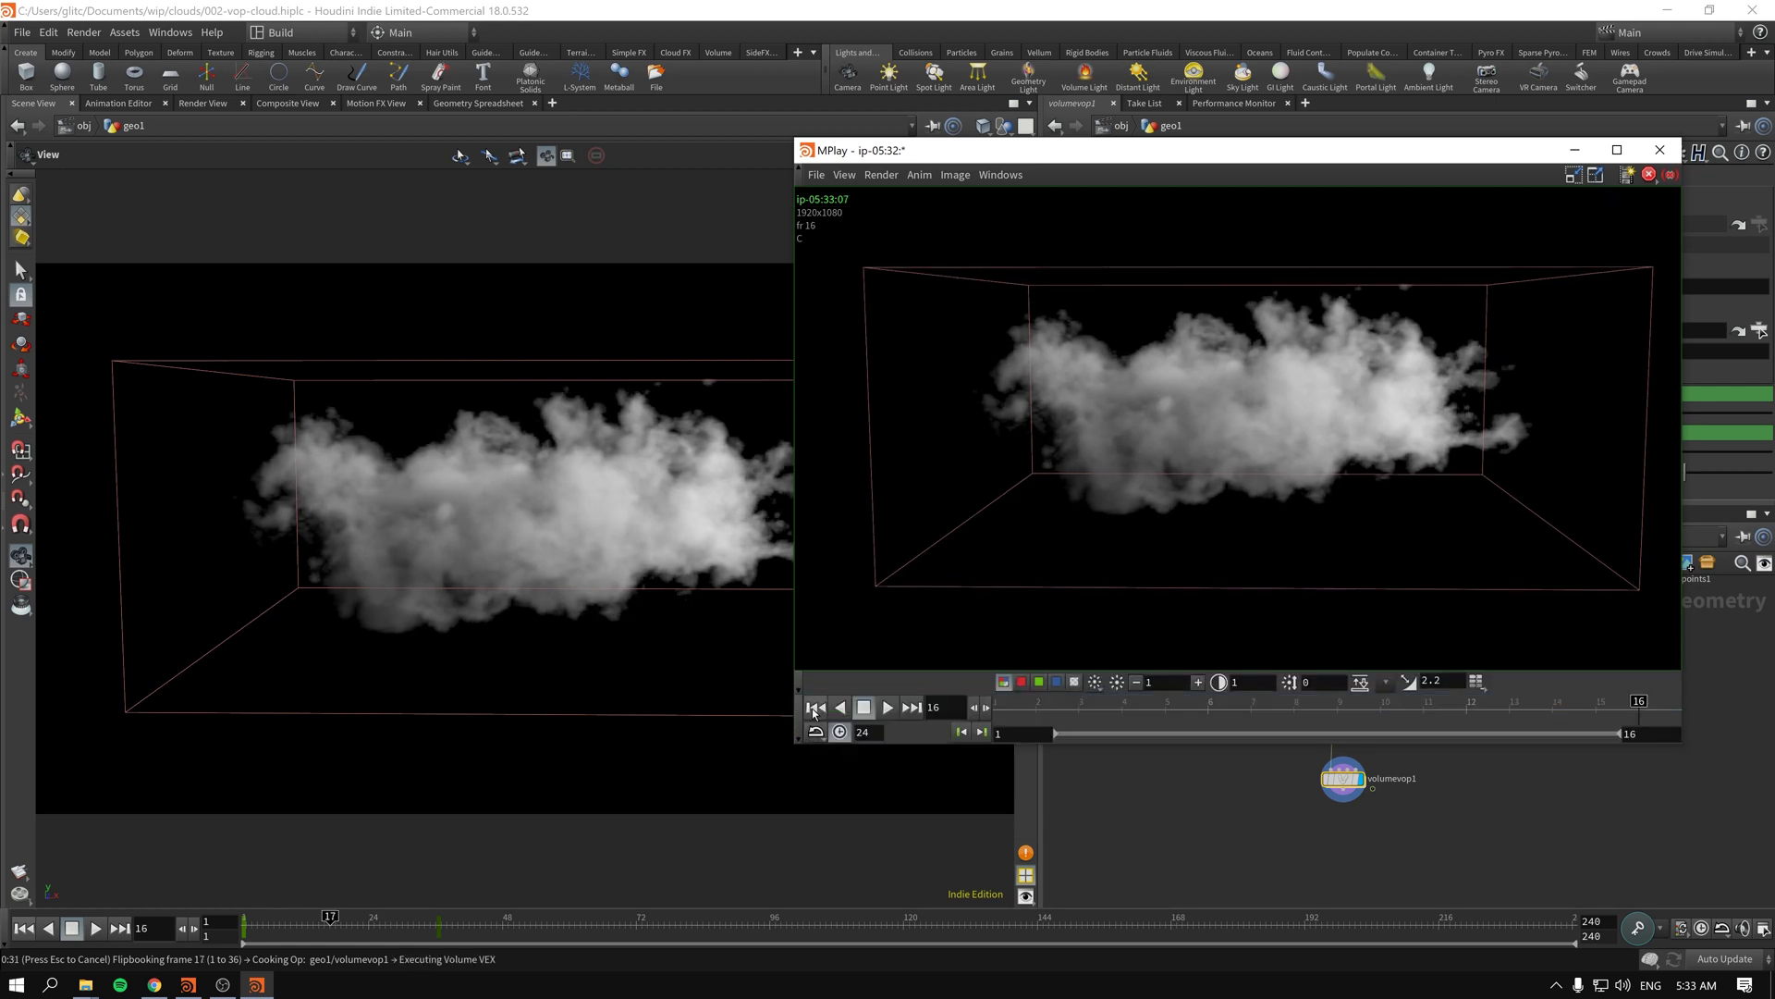
click(814, 707)
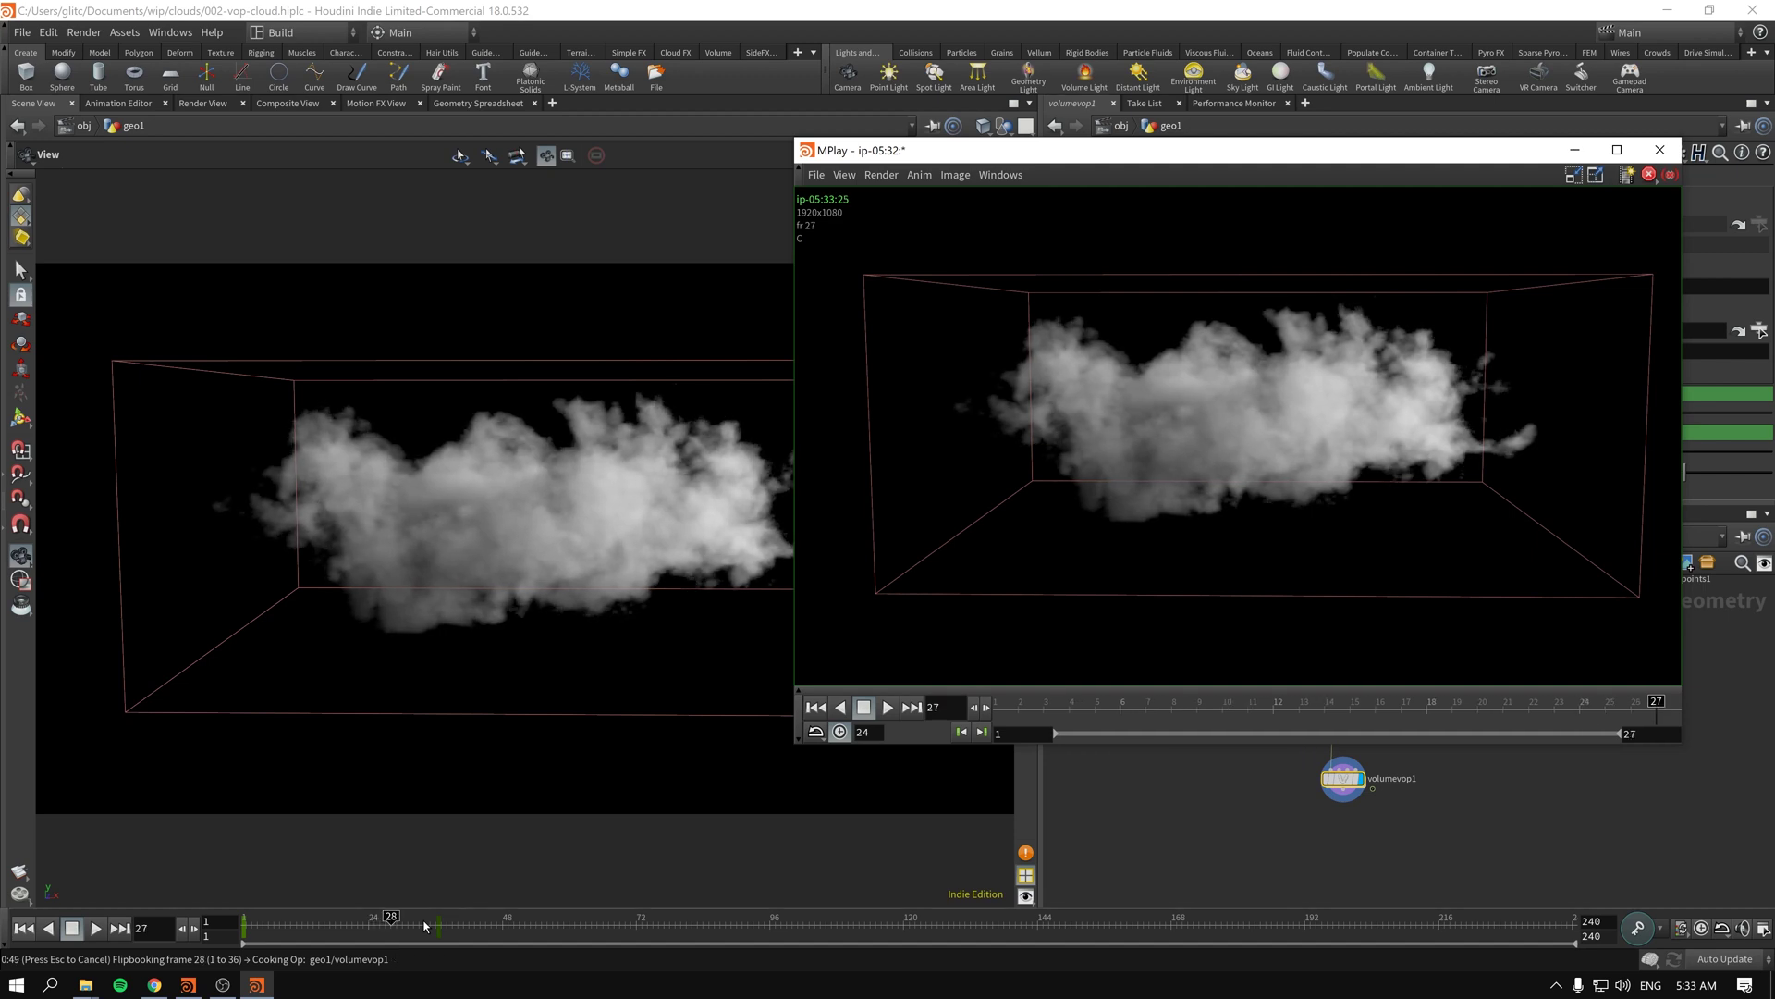
Step: Play and pause the 36-frame cloud flipbook in MPlay, then close the MPlay window
drag(1274, 159, 1179, 99)
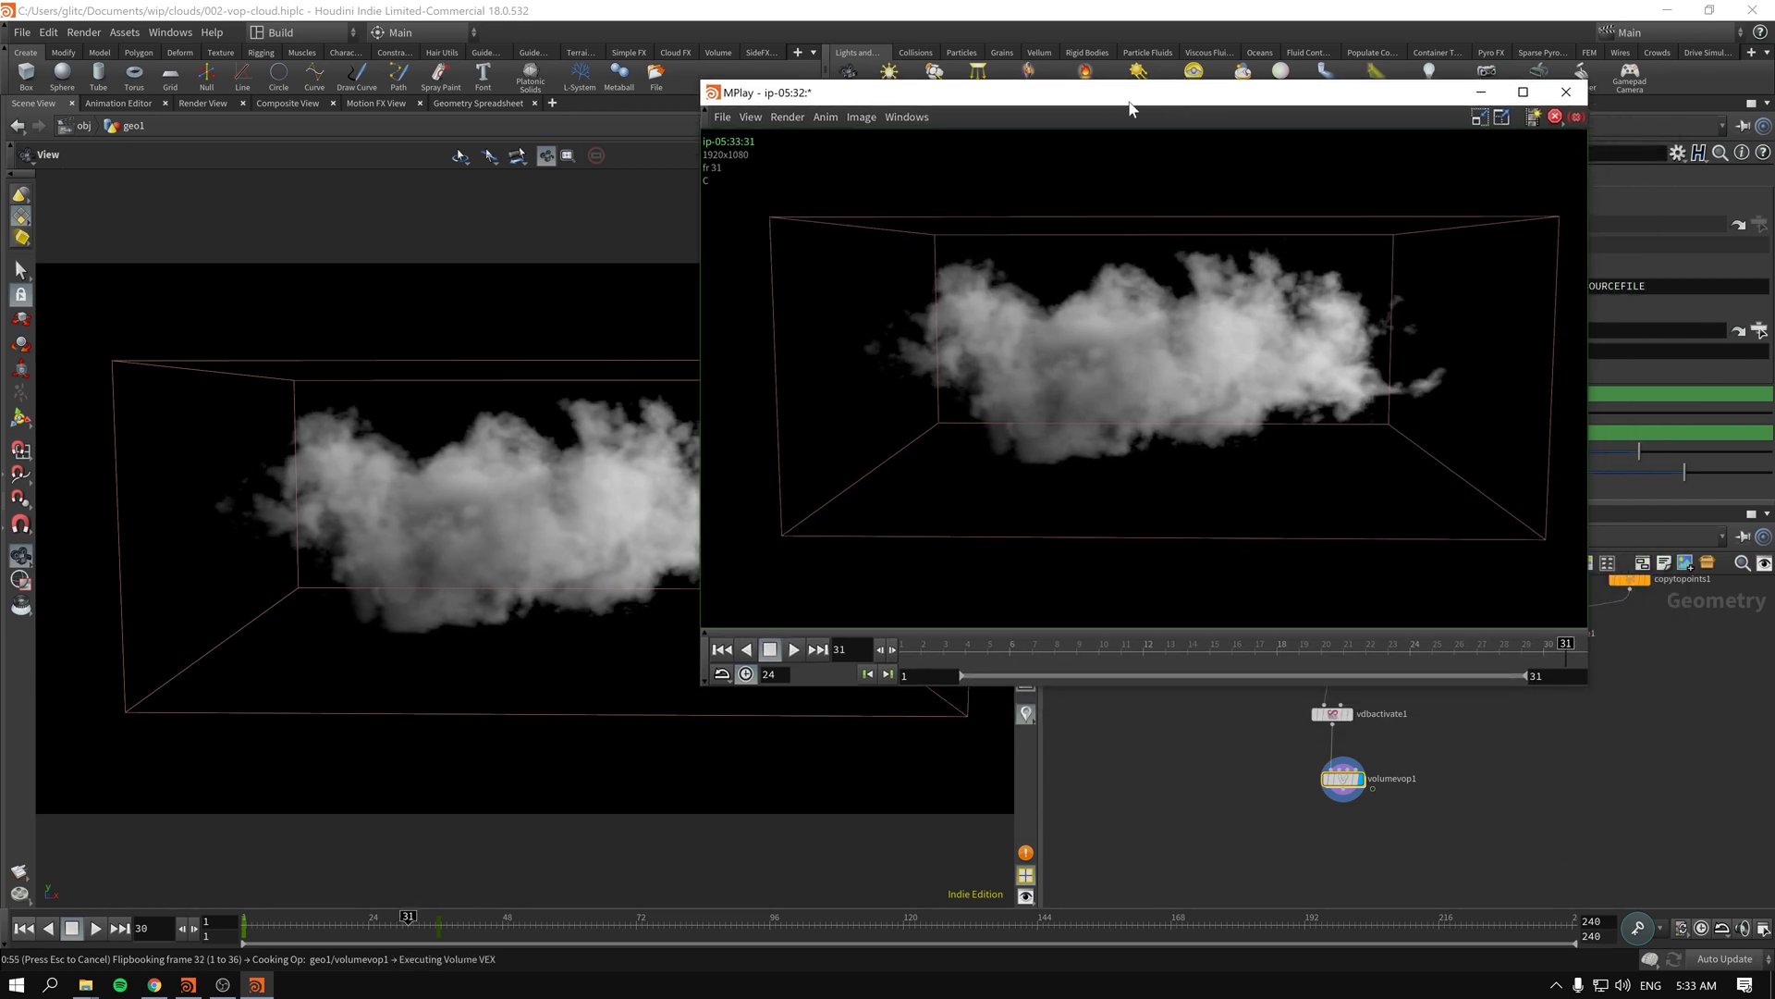
drag(1140, 102, 852, 154)
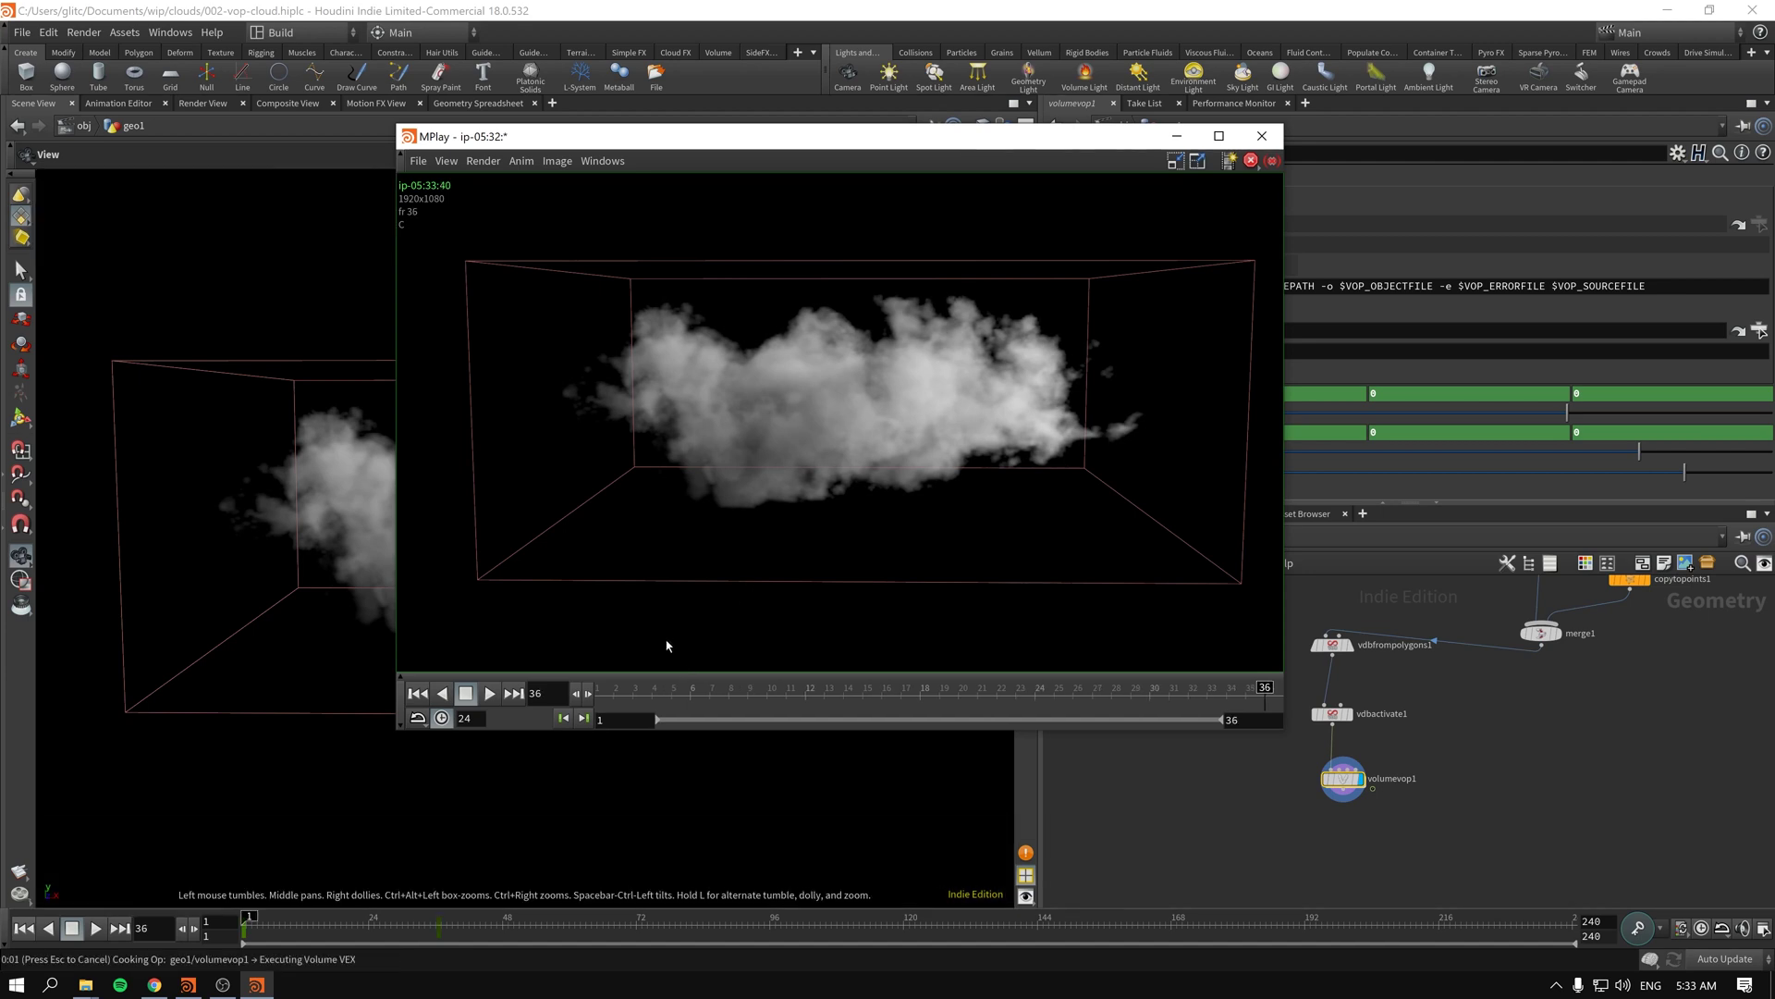
click(490, 693)
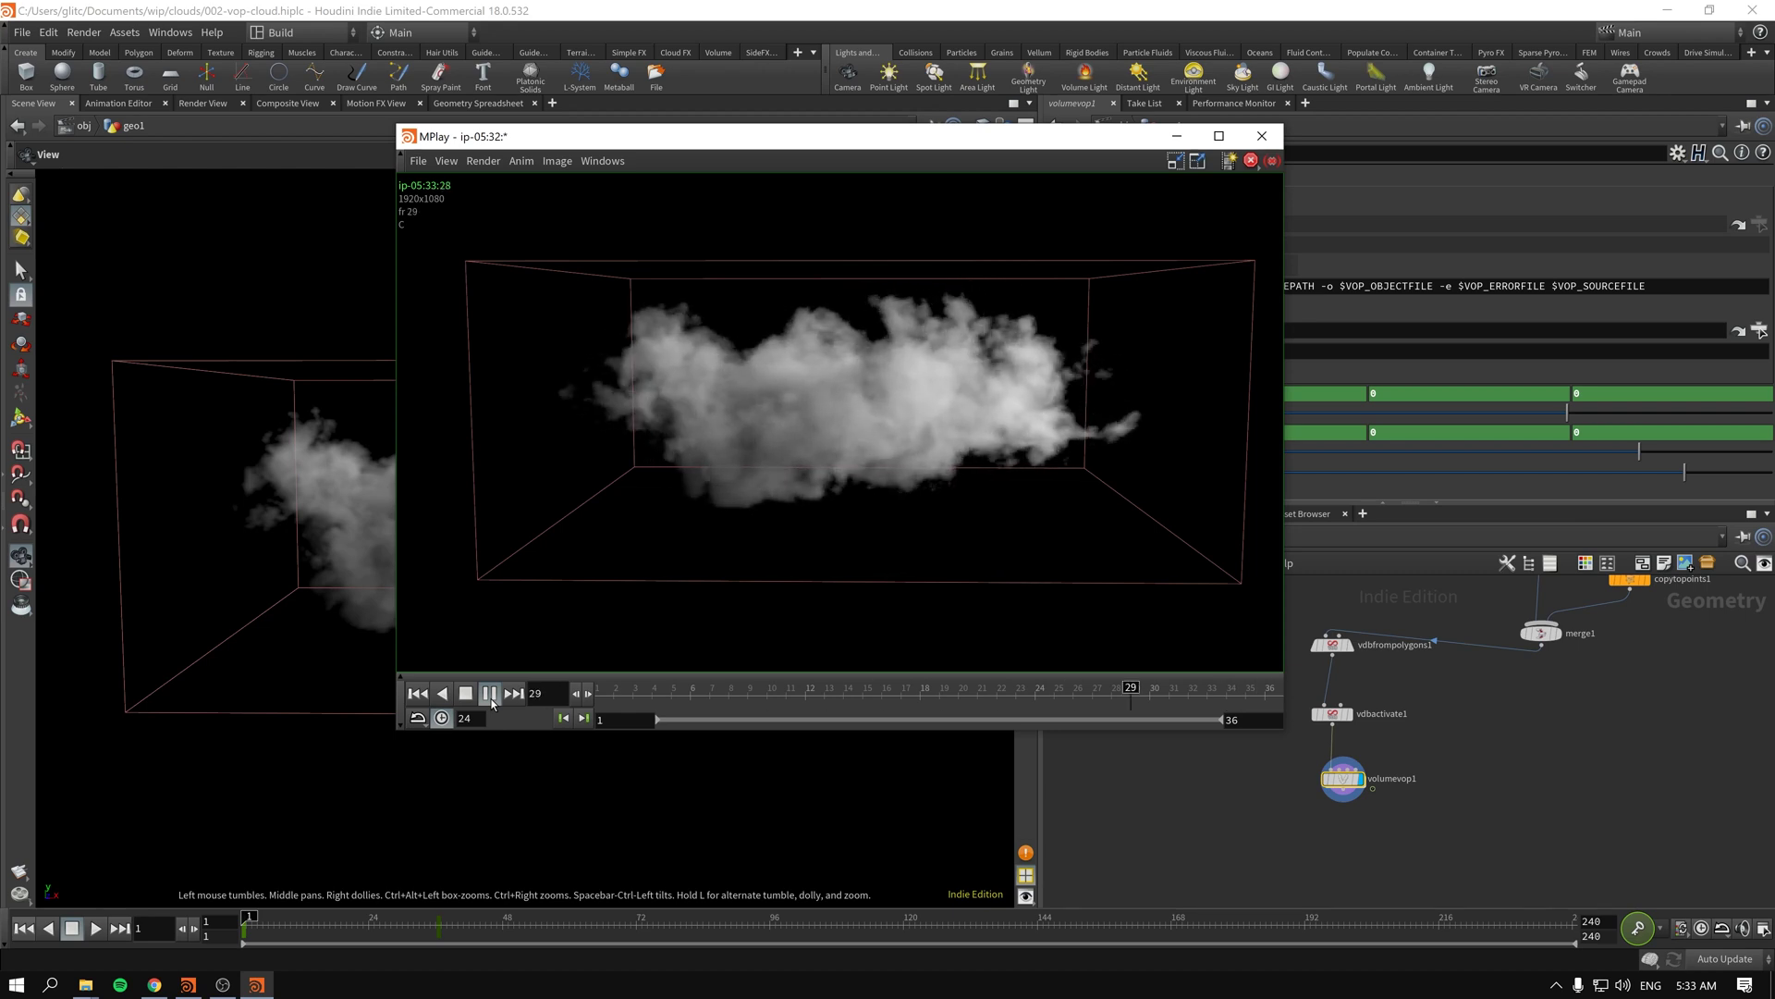
click(490, 702)
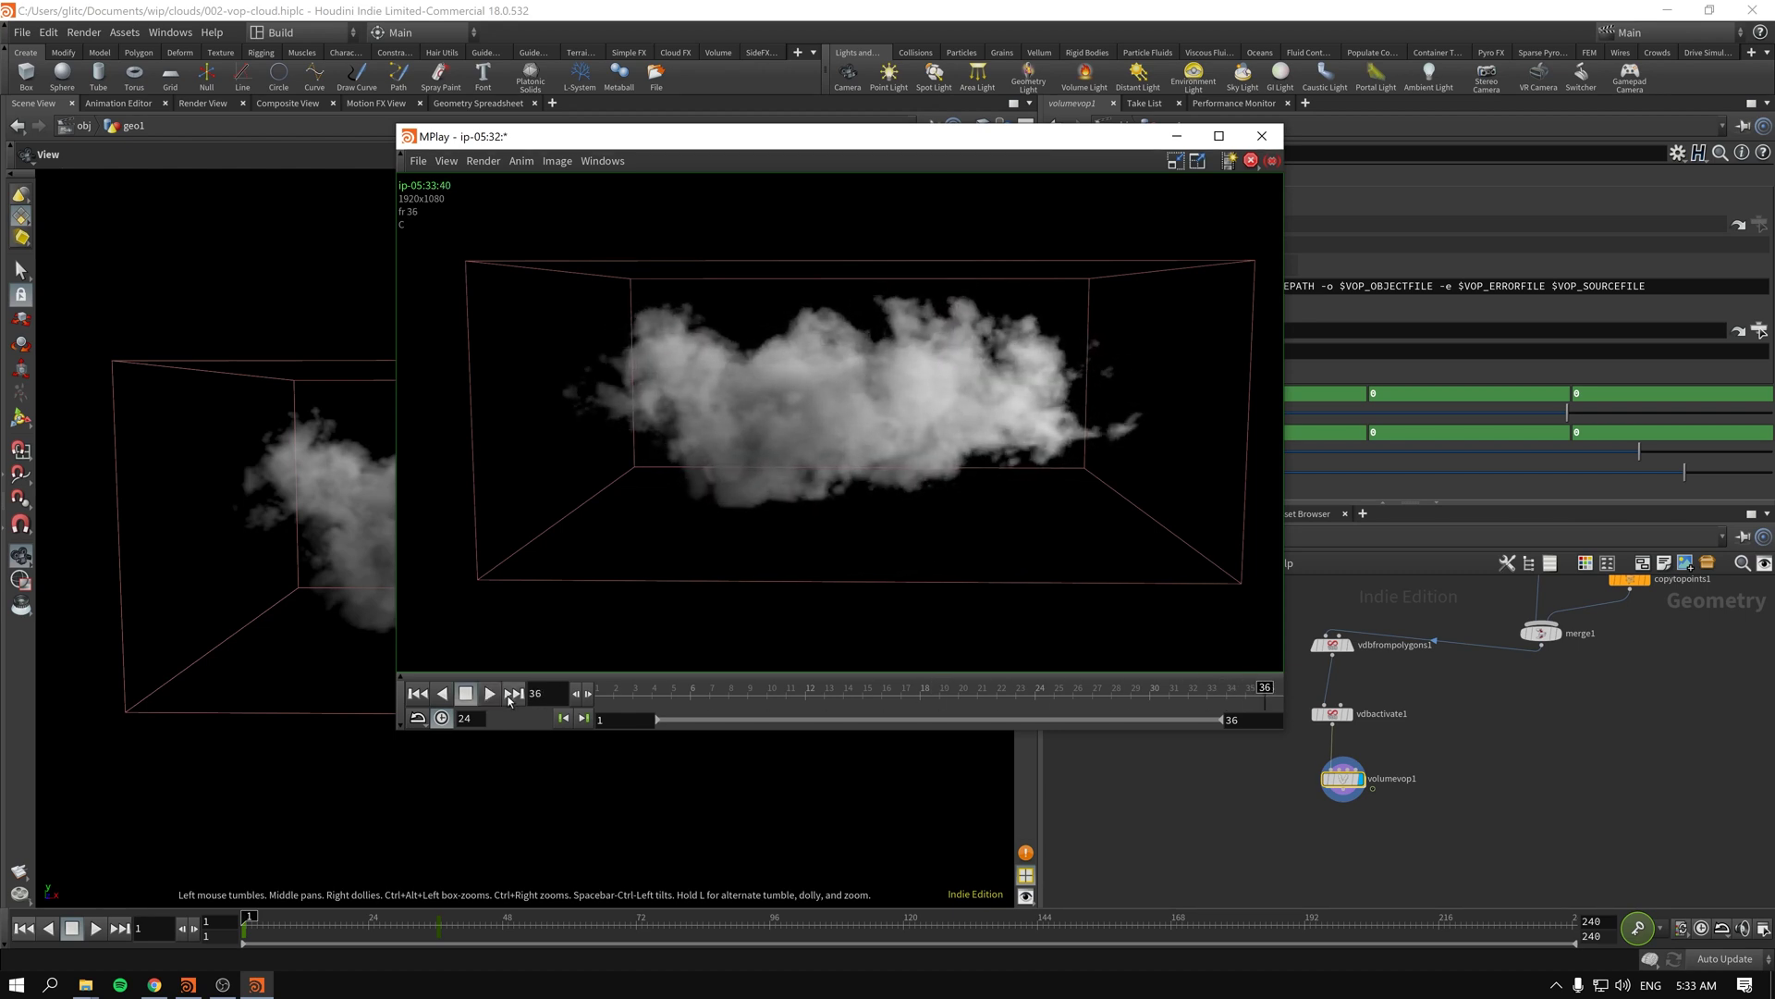
click(492, 698)
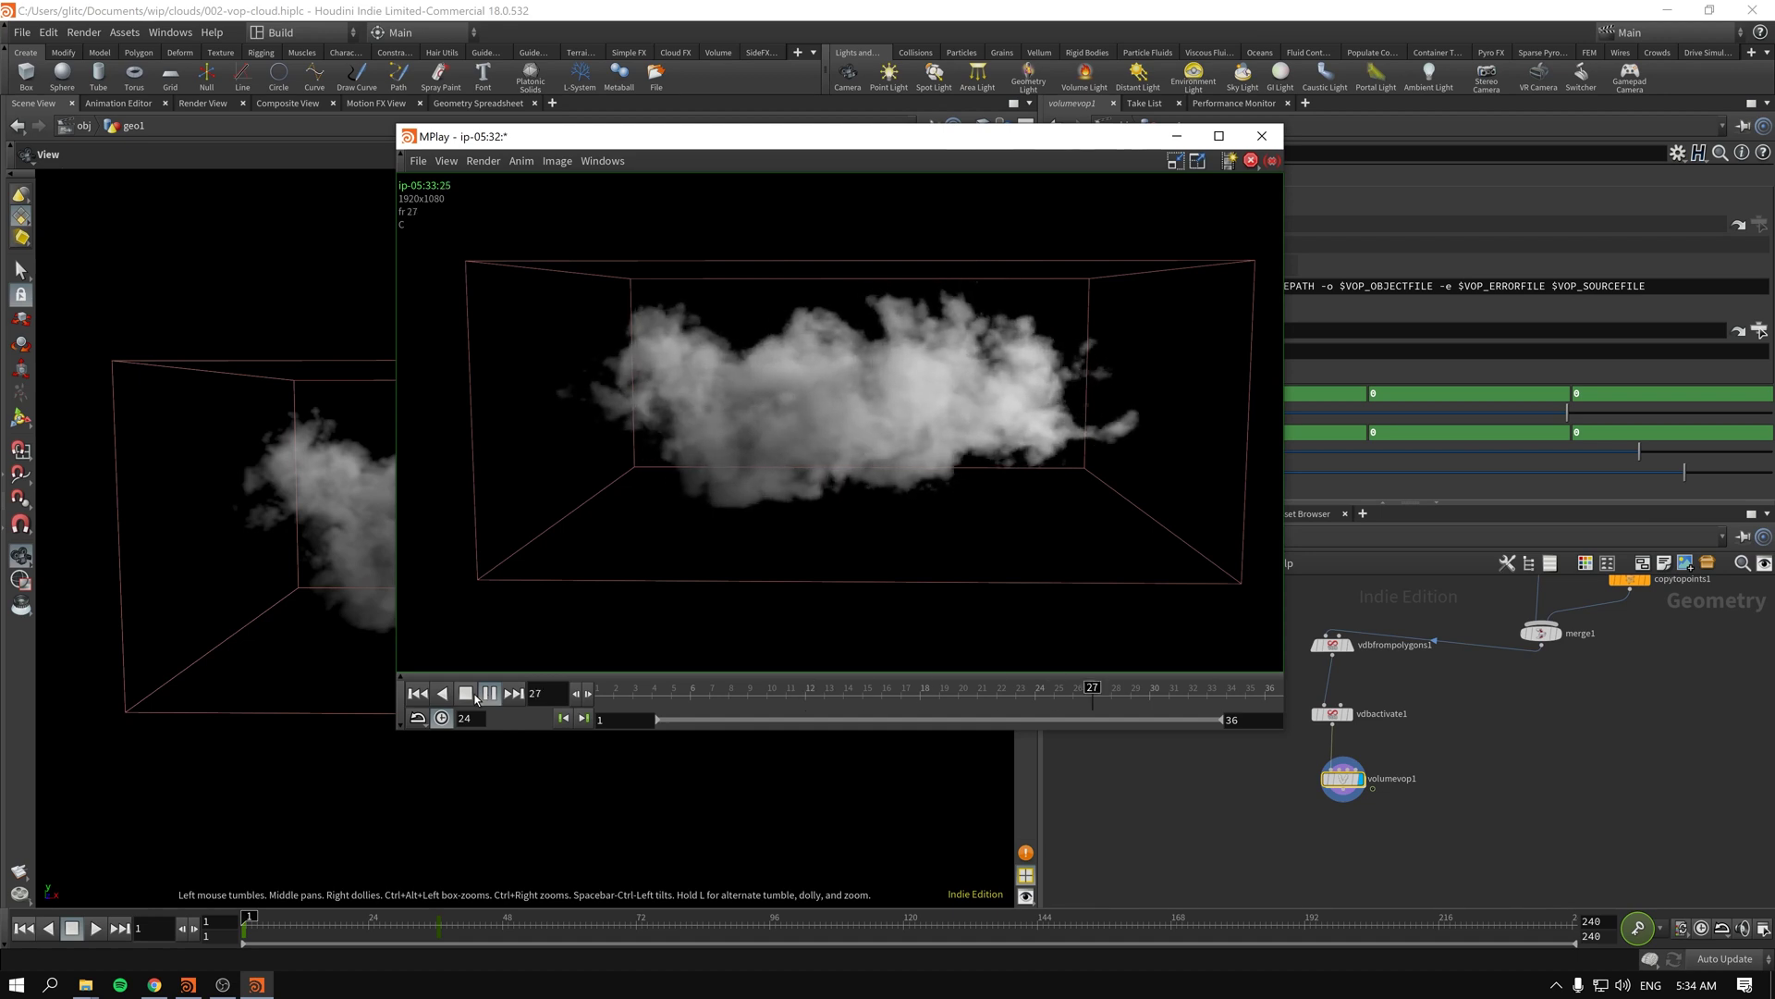
click(490, 694)
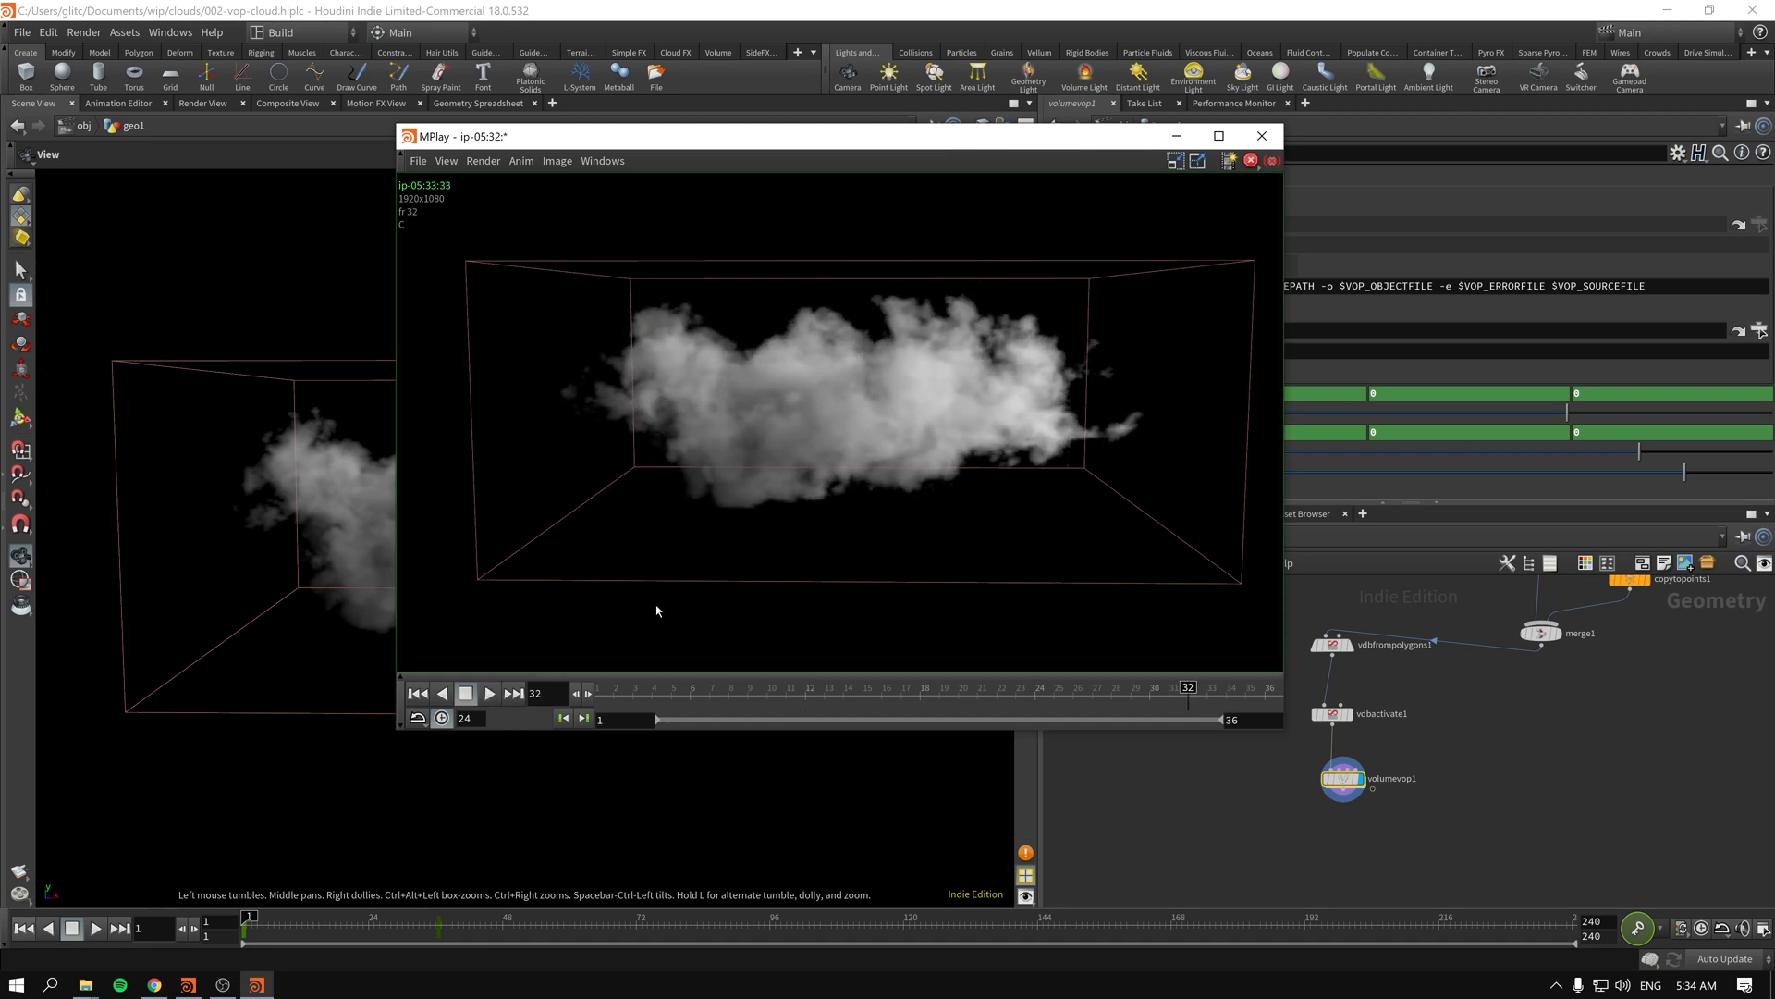
click(1263, 137)
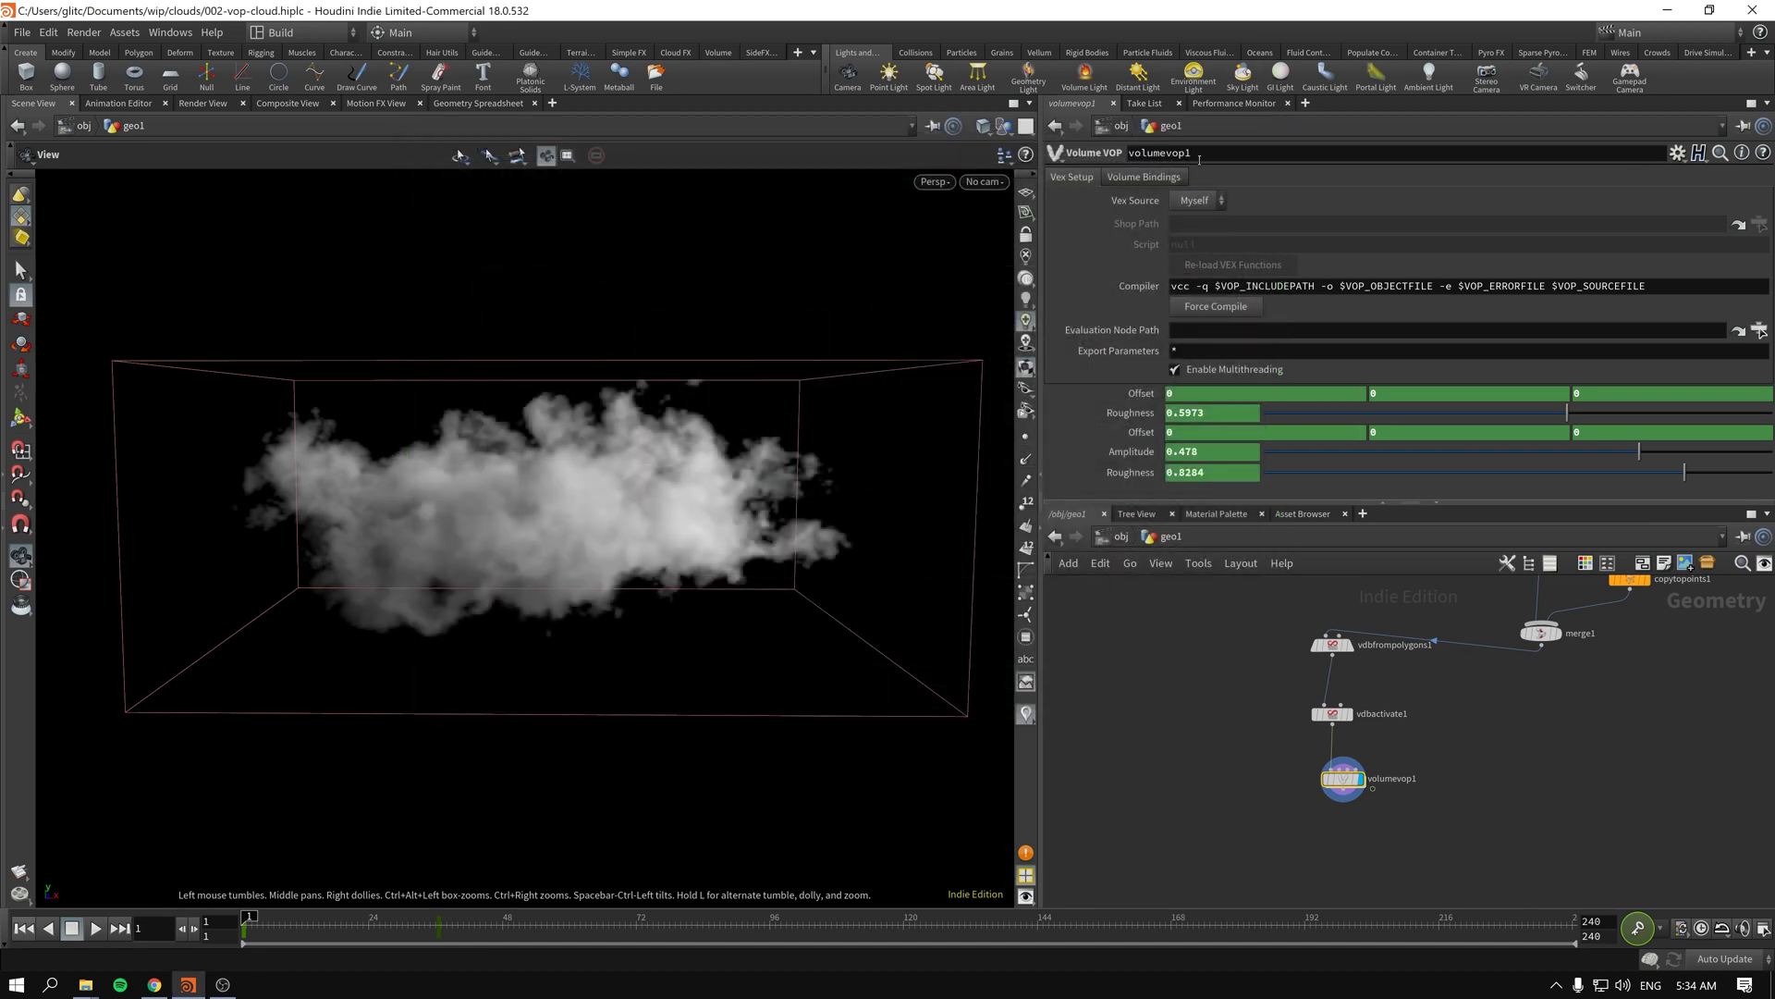
Step: Inside volumevop1, place turbnoise2 directly beneath turbnoise1, then go back up to geo1
drag(1270, 797, 1506, 732)
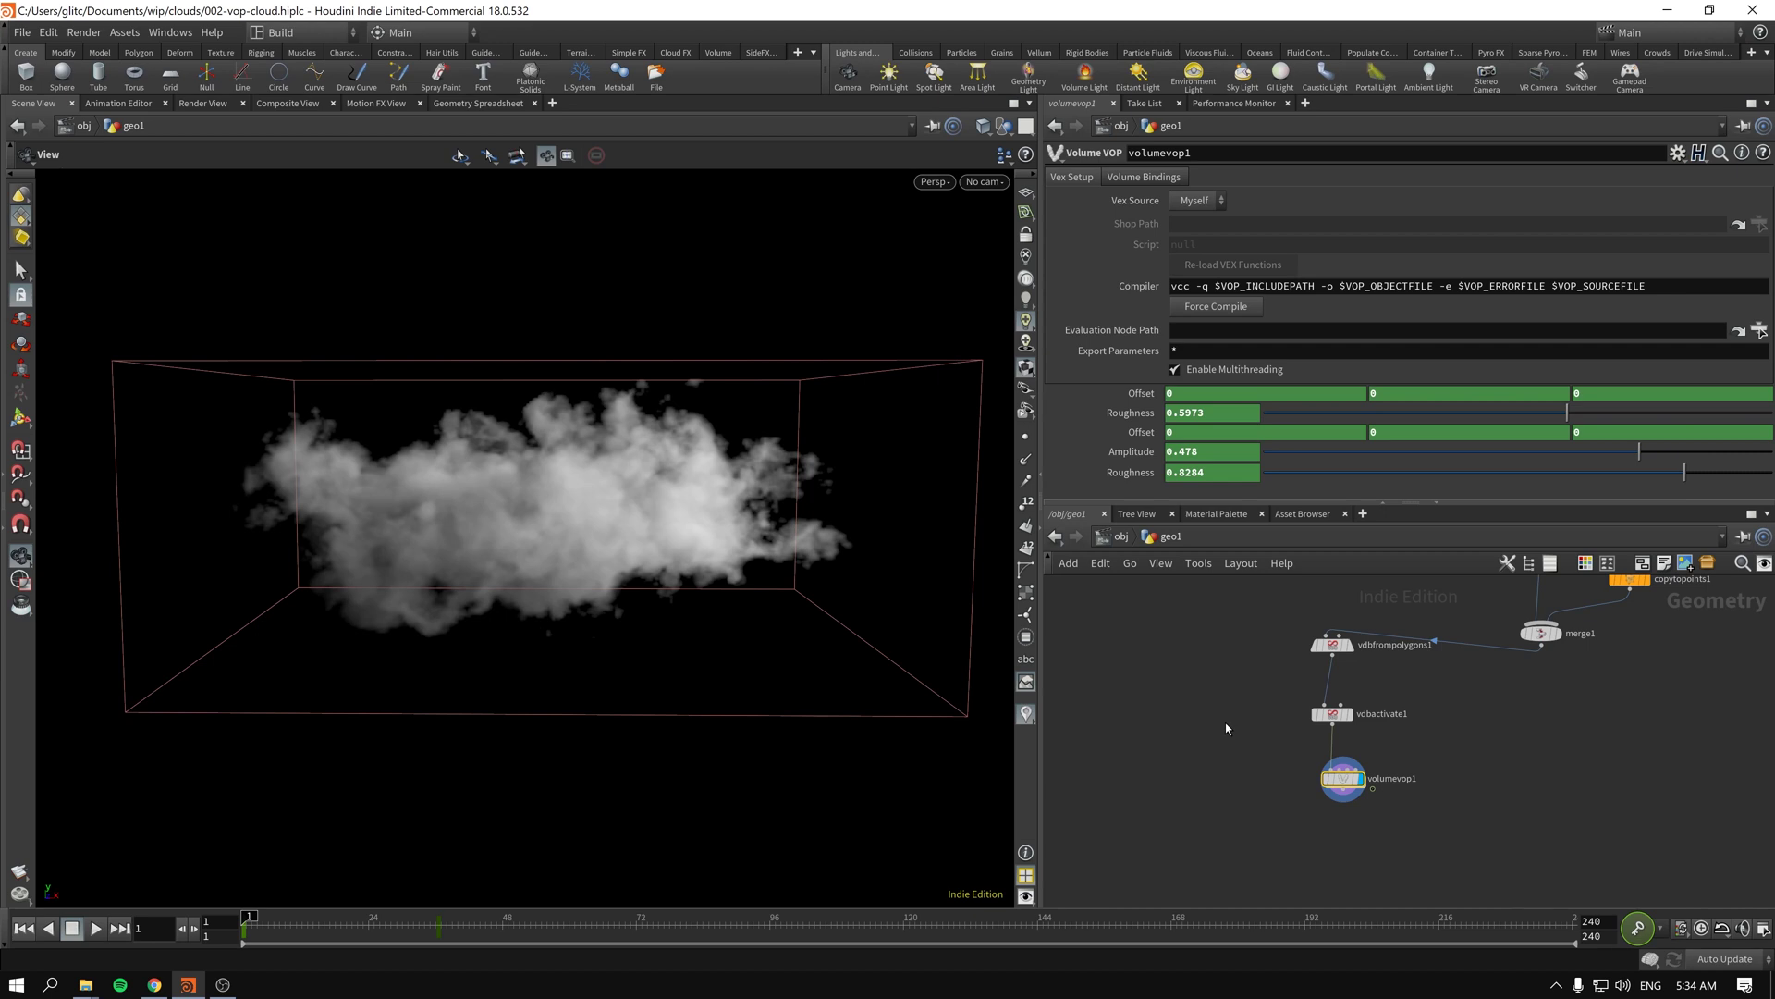
double_click(1342, 779)
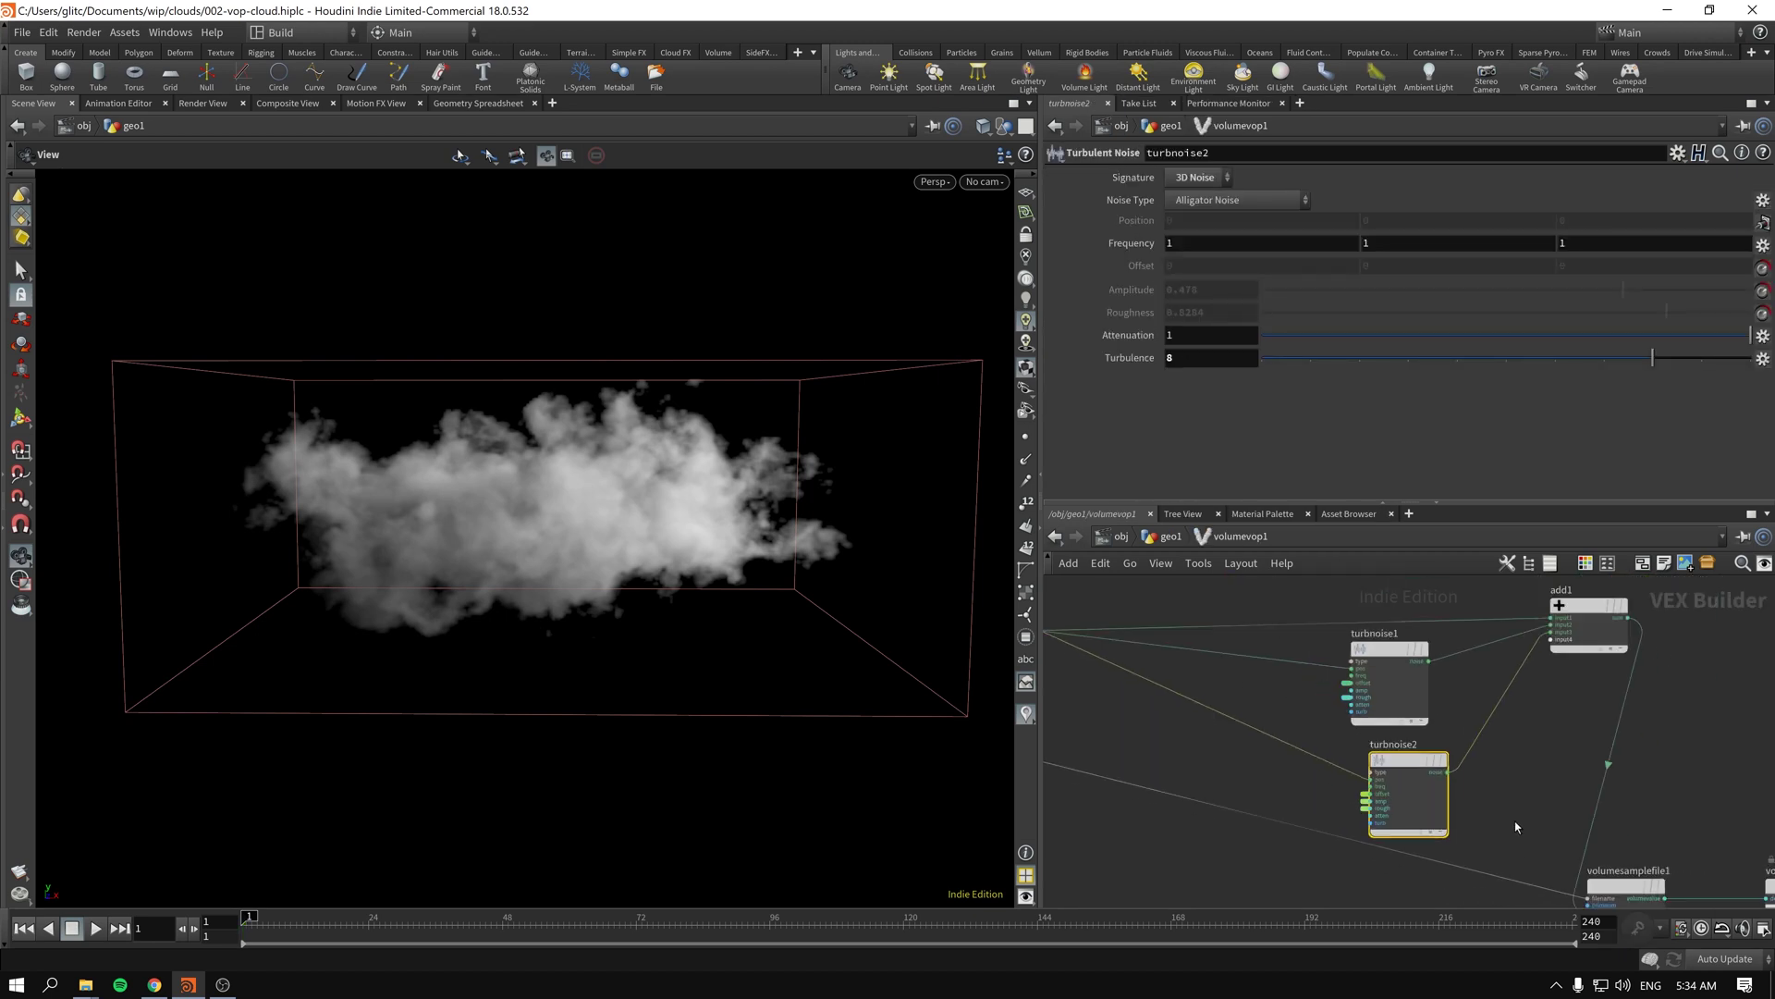
middle_drag(1616, 720, 1542, 758)
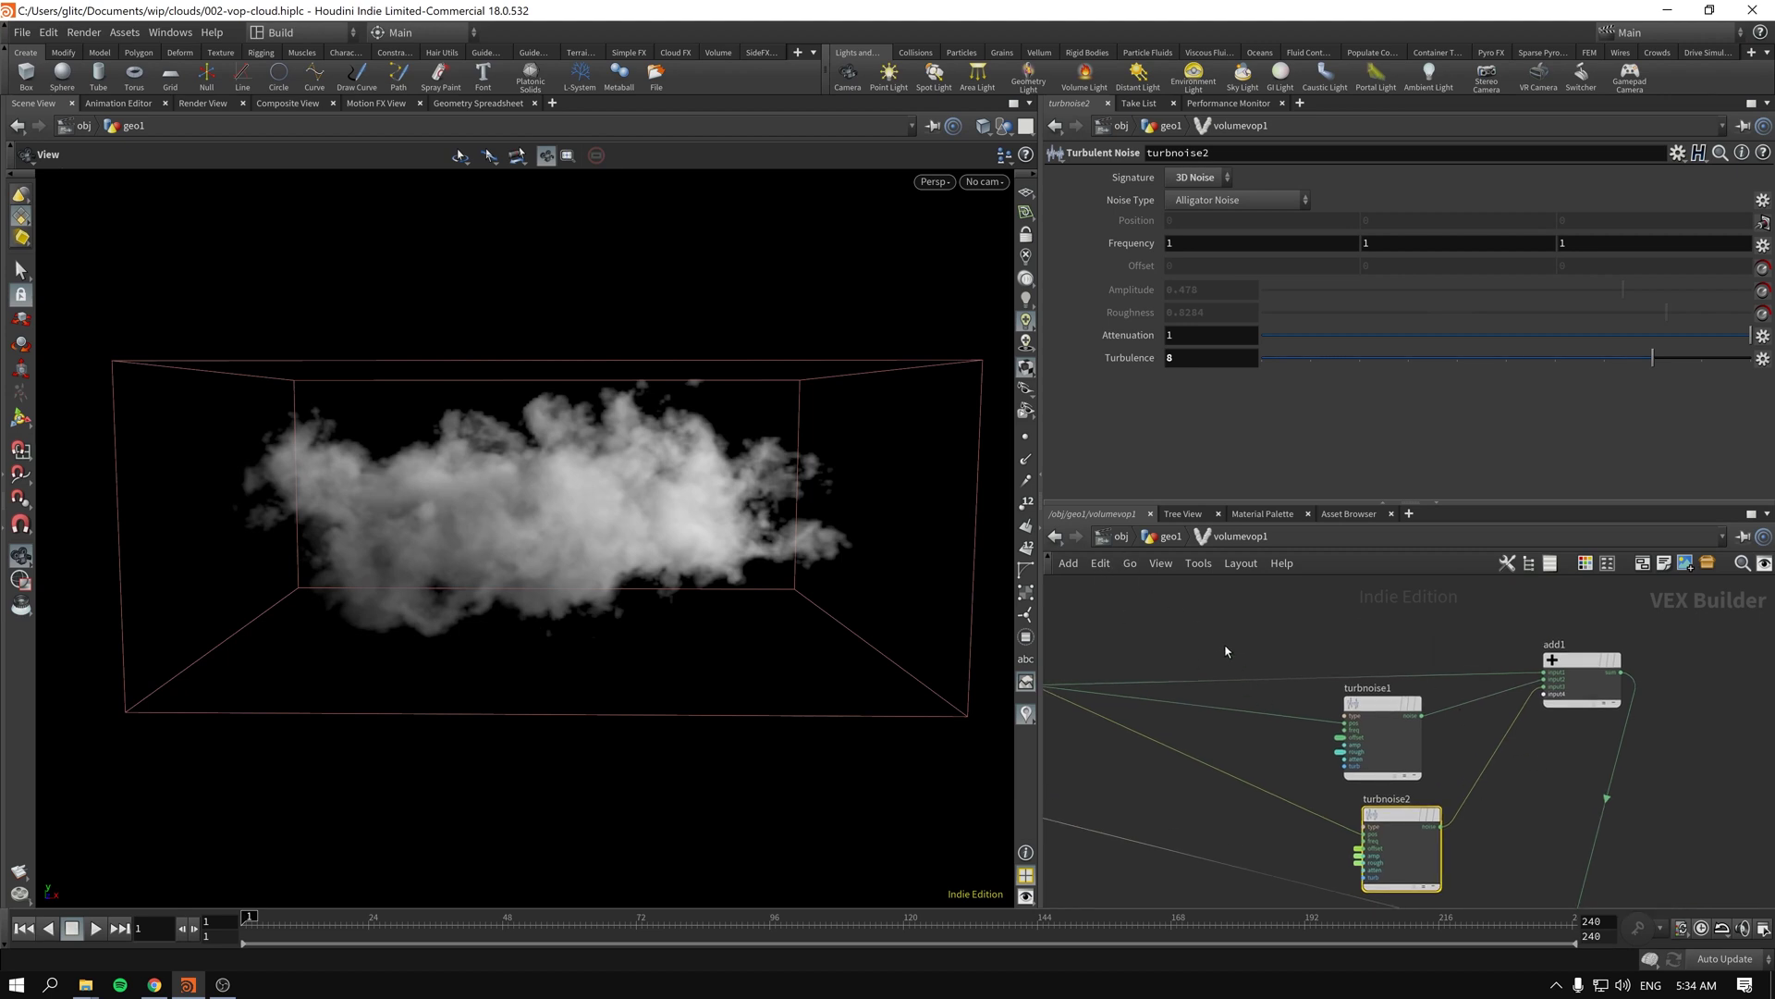
middle_drag(1226, 646, 1257, 602)
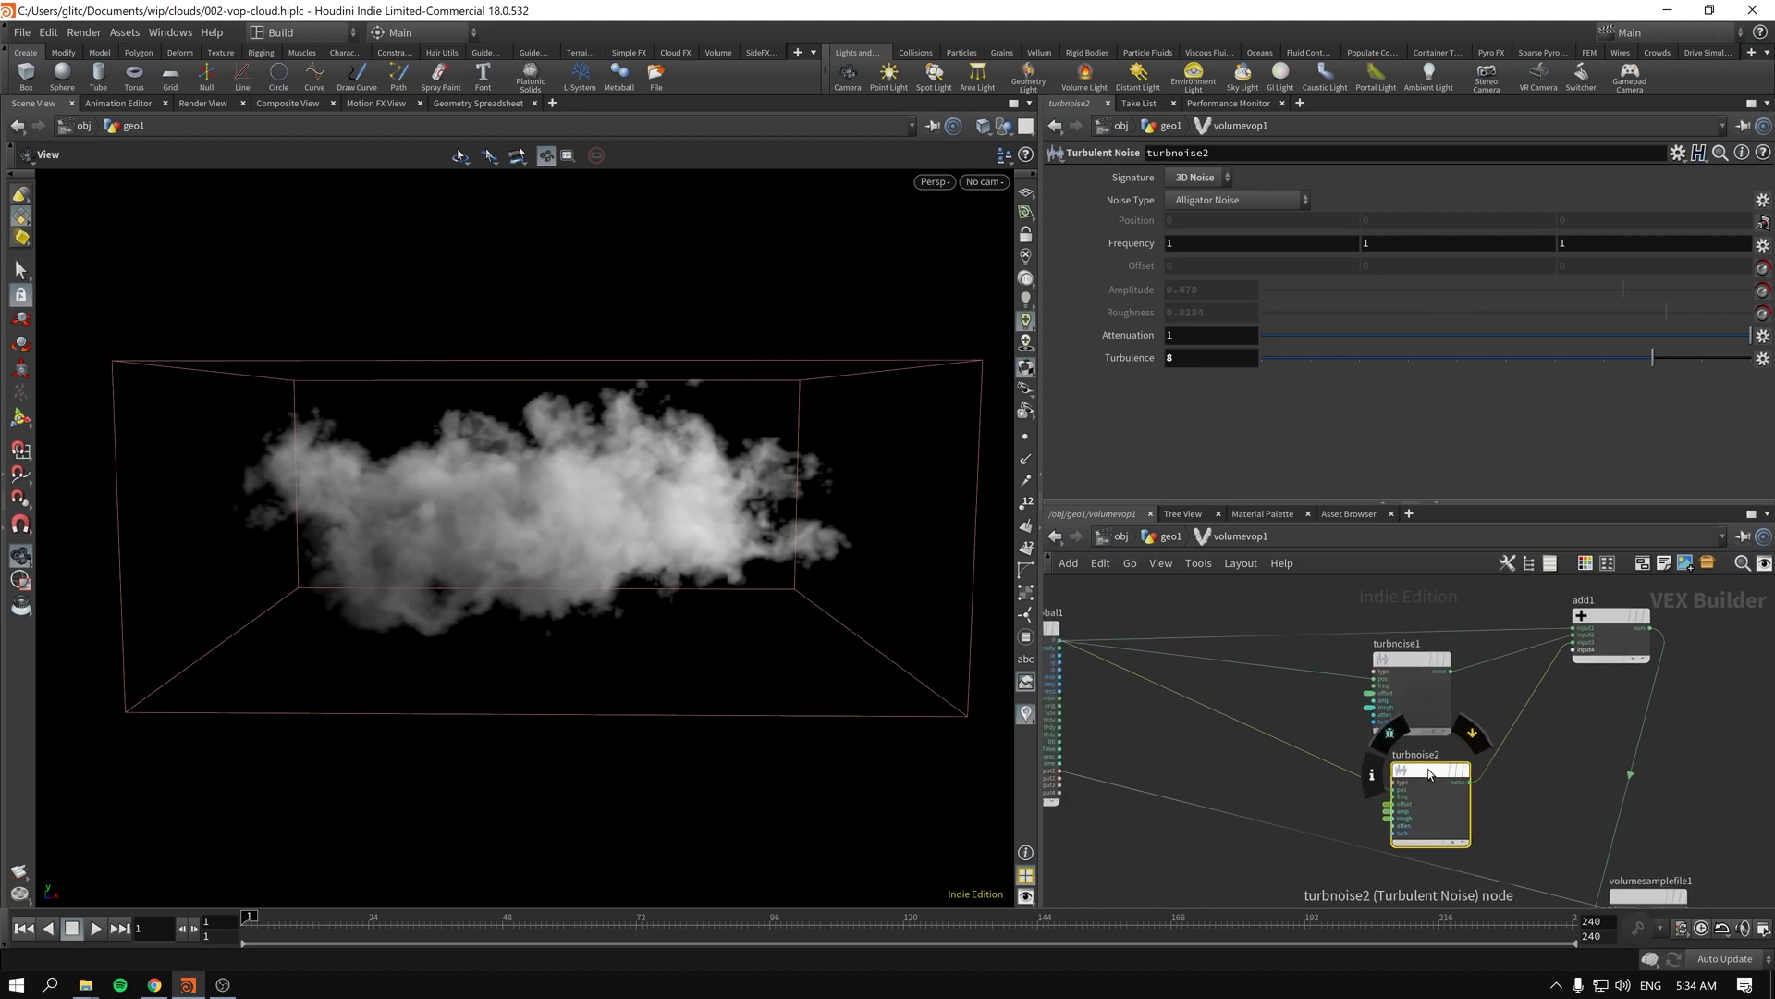
drag(1429, 773, 1409, 773)
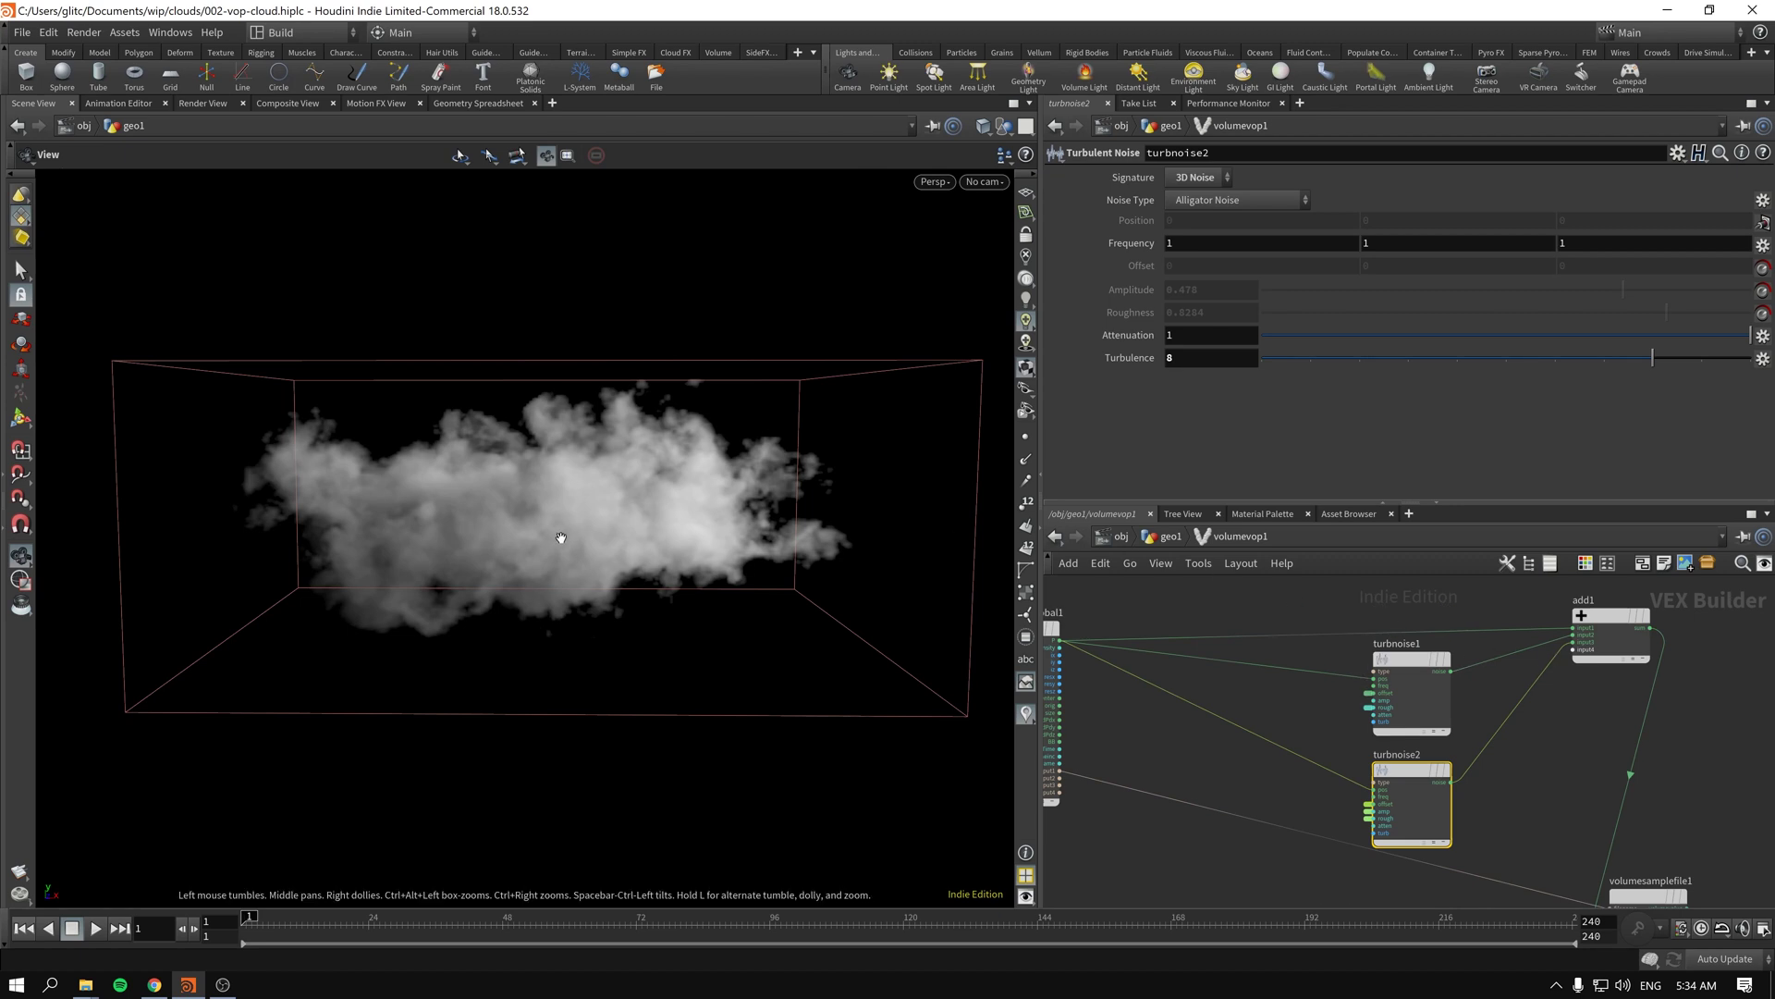
click(1165, 536)
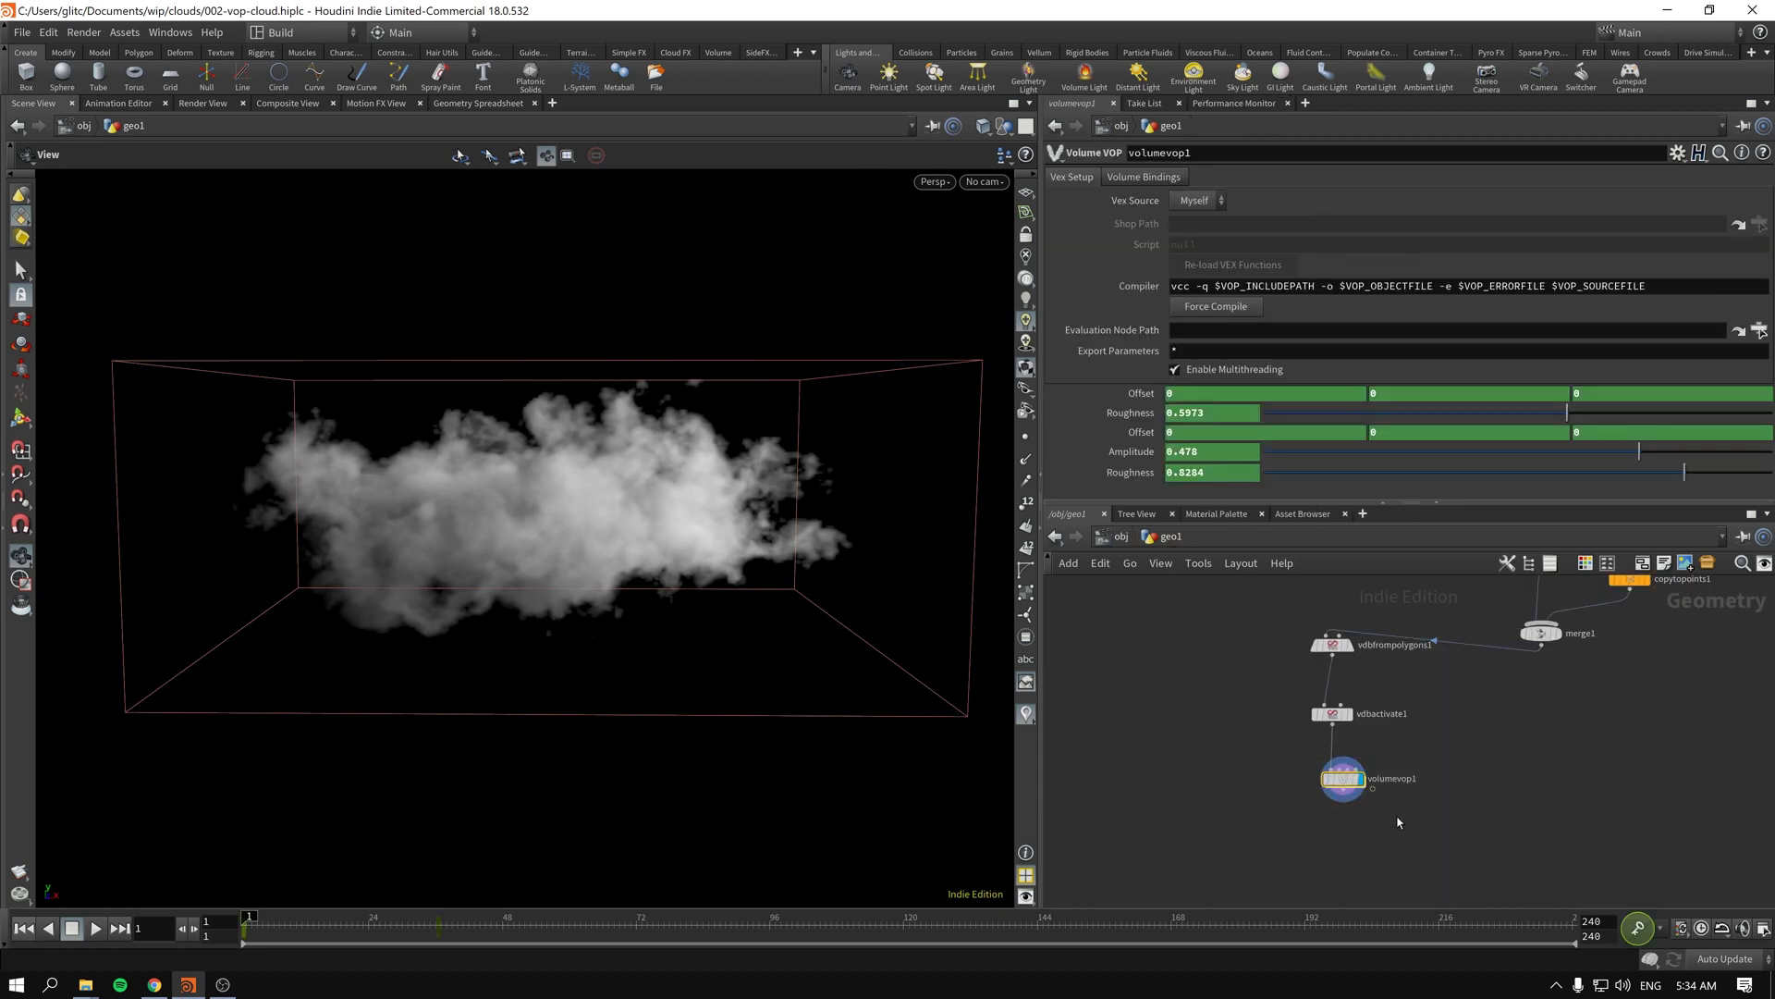